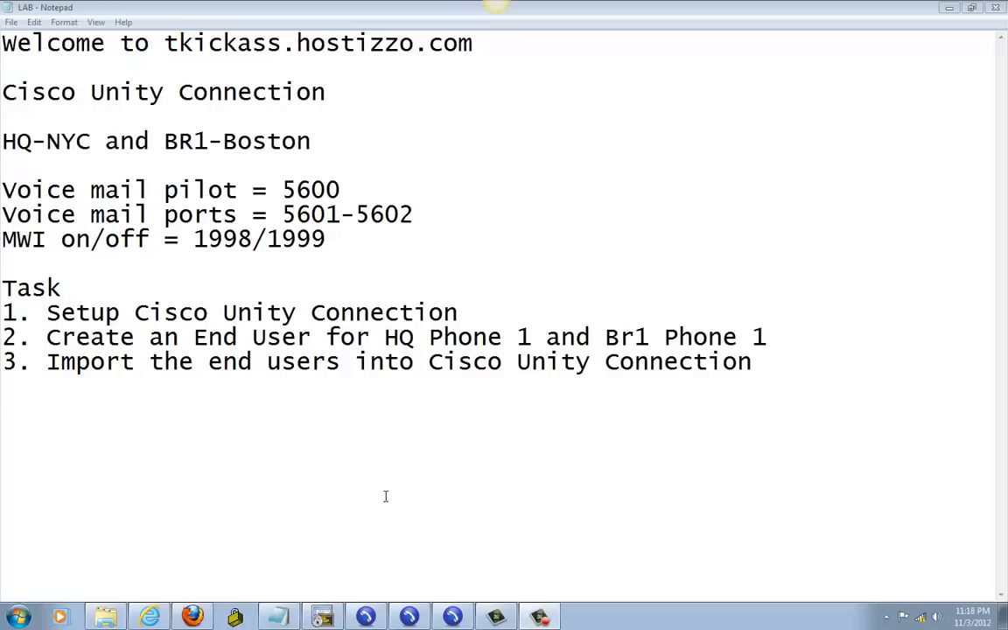
Step: Restart the Voice Mail Port Wizard for server CiscoUM1 and choose 2 ports to add
left_click(203, 618)
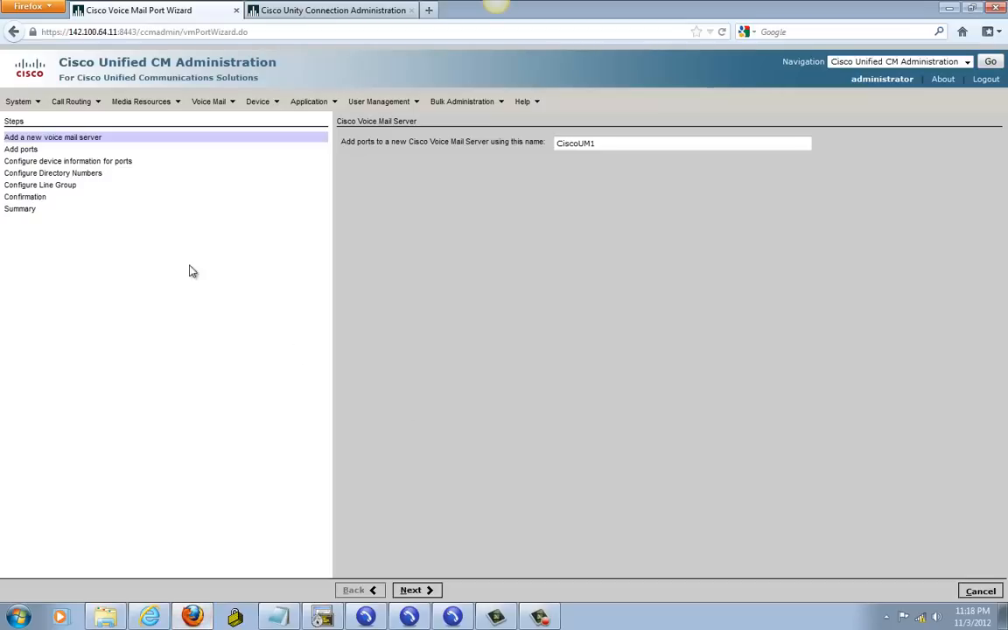
left_click(226, 103)
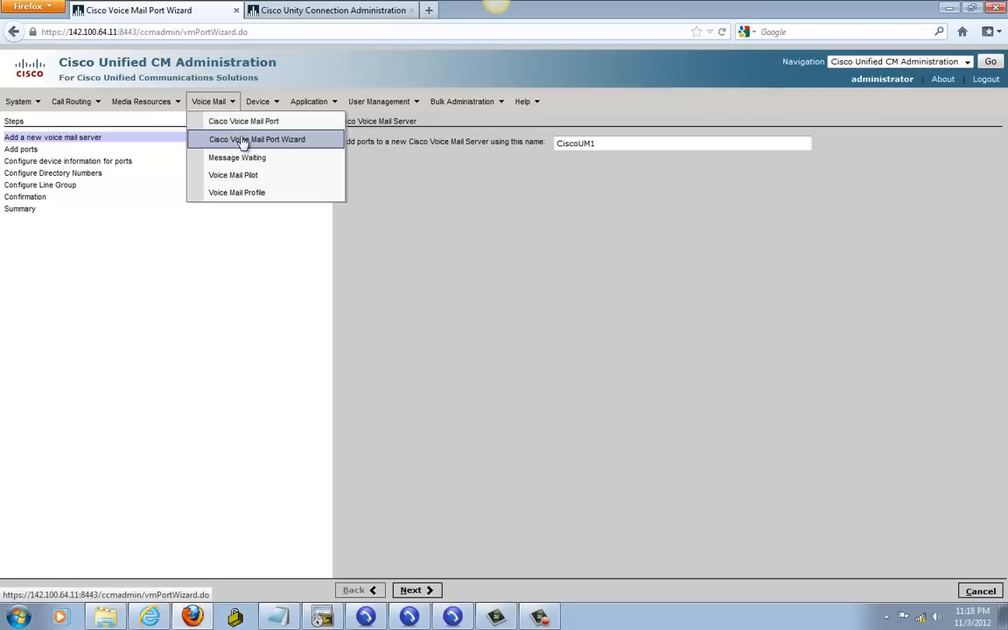
left_click(234, 143)
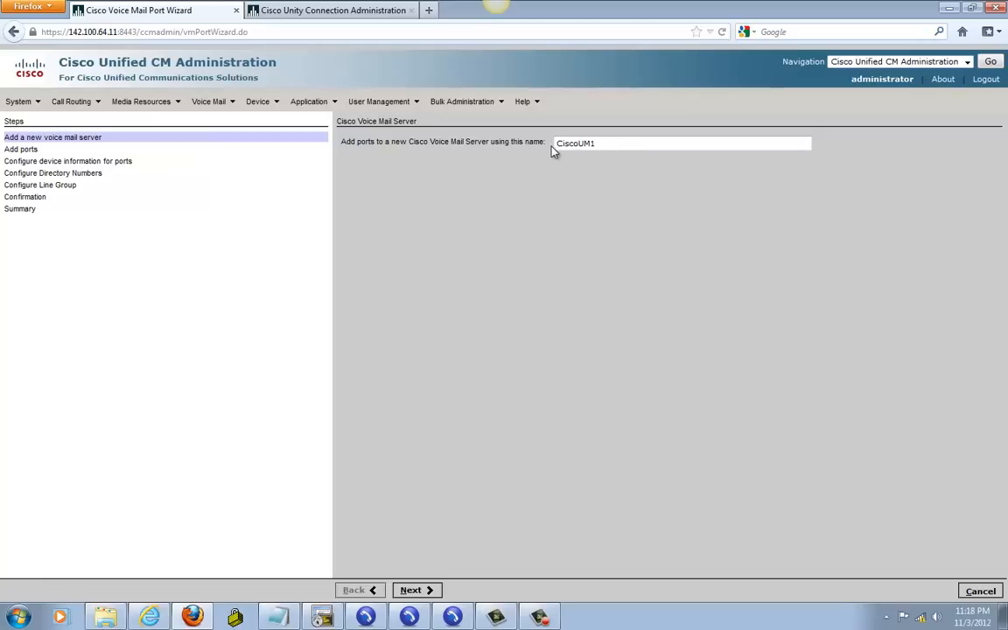
left_click(419, 593)
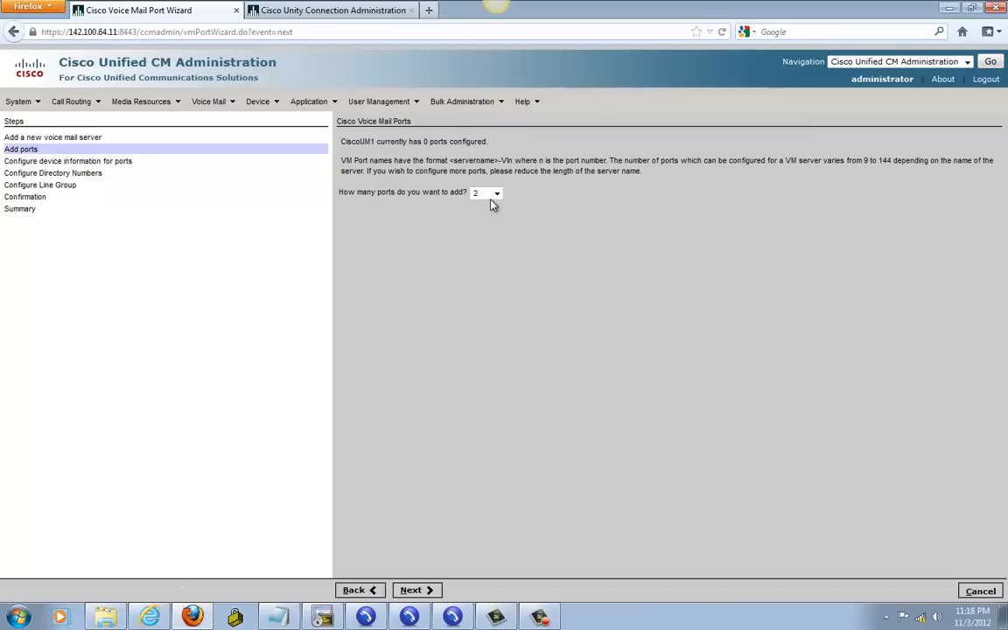
left_click(495, 197)
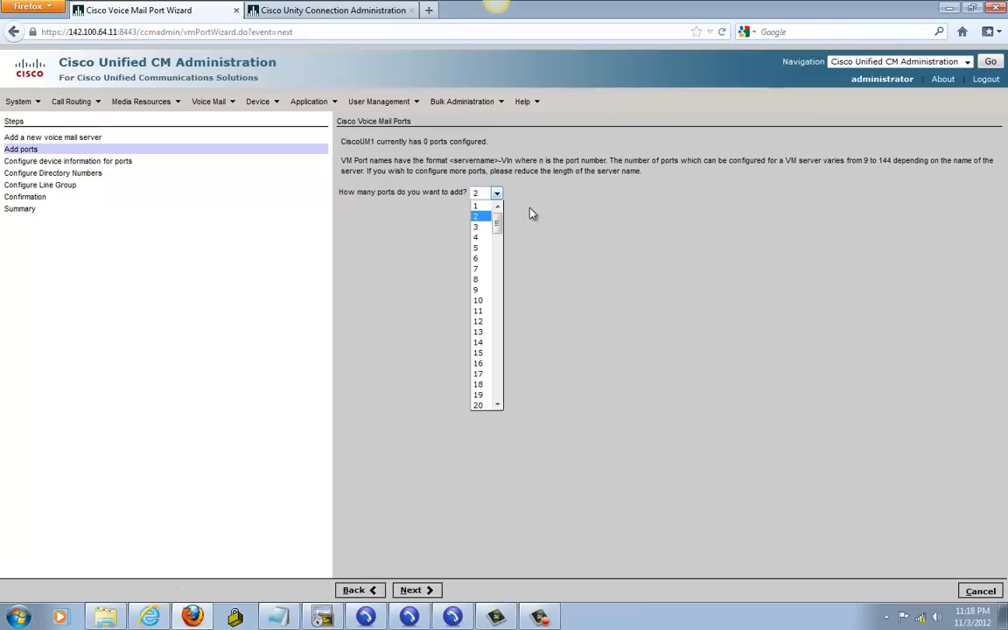
left_click(478, 217)
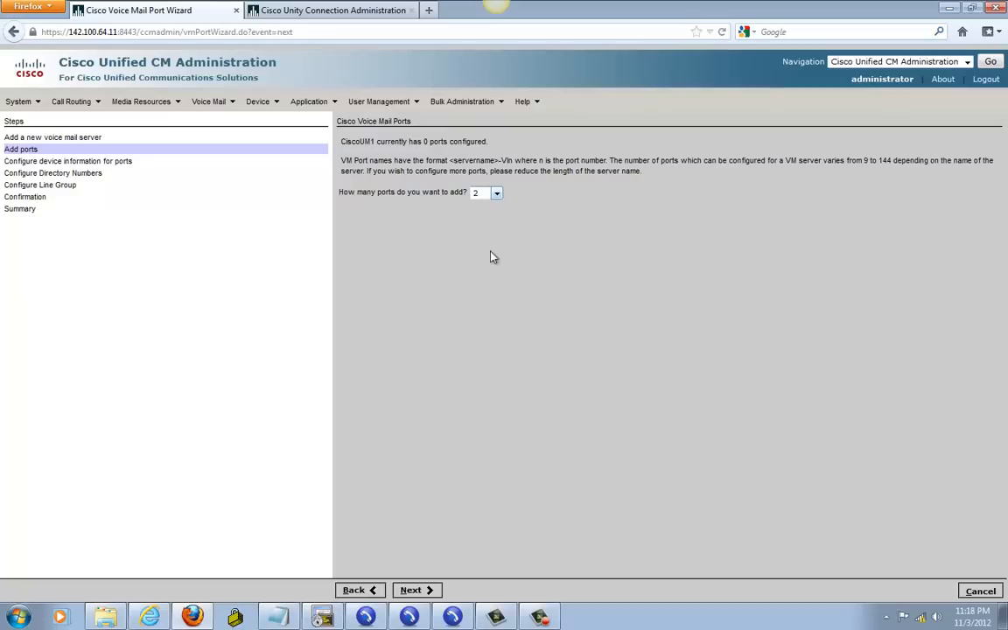
left_click(419, 591)
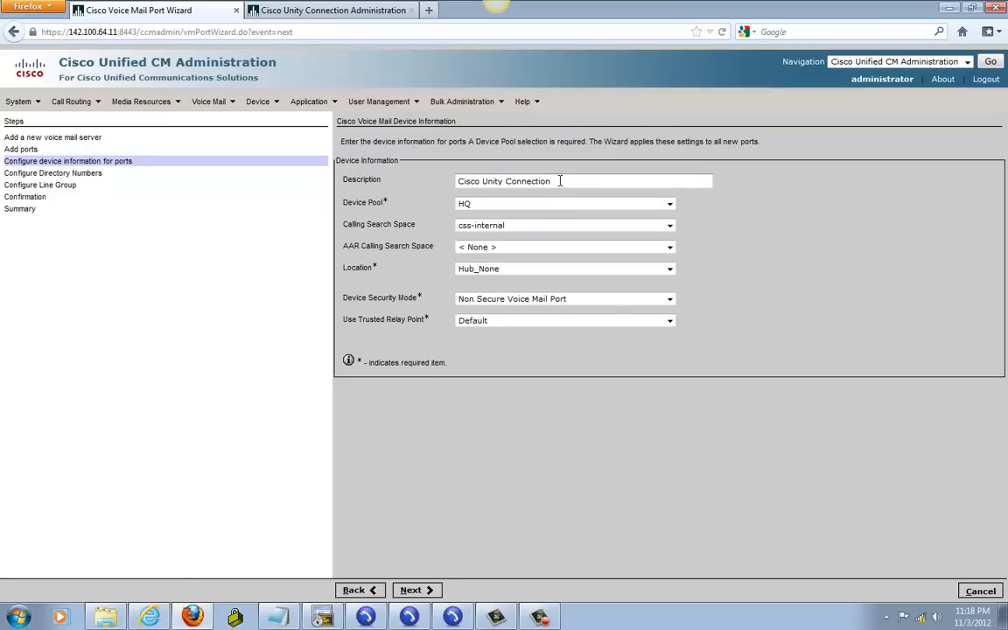
Step: Keep description 'Cisco Unity Connection', device pool HQ, css-internal, location Hub_None and Non Secure Voice Mail Port
left_click_drag(560, 181, 451, 181)
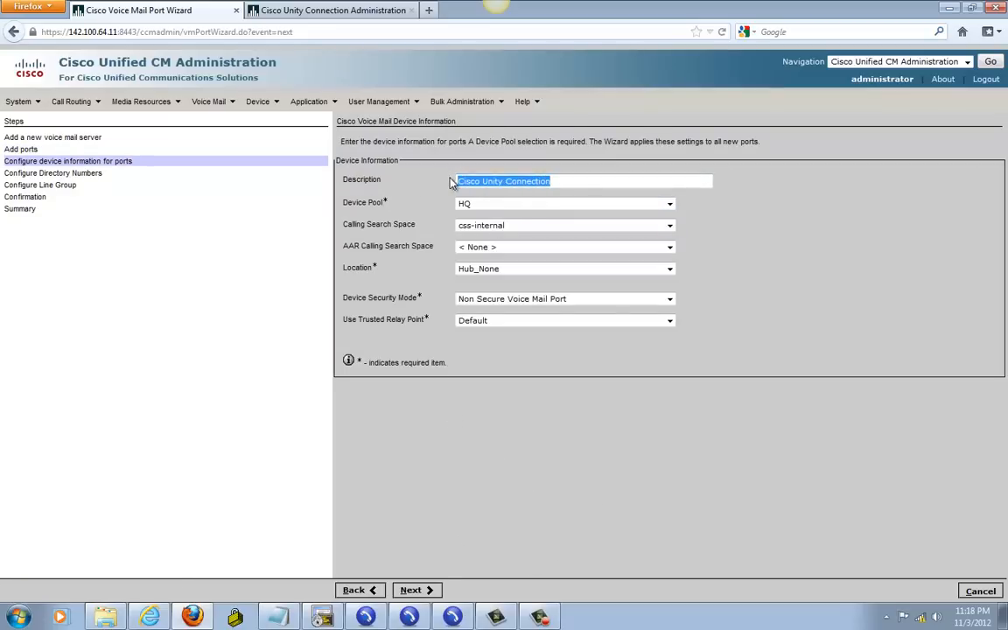
left_click_drag(565, 182, 453, 190)
key("Tab")
left_click(484, 204)
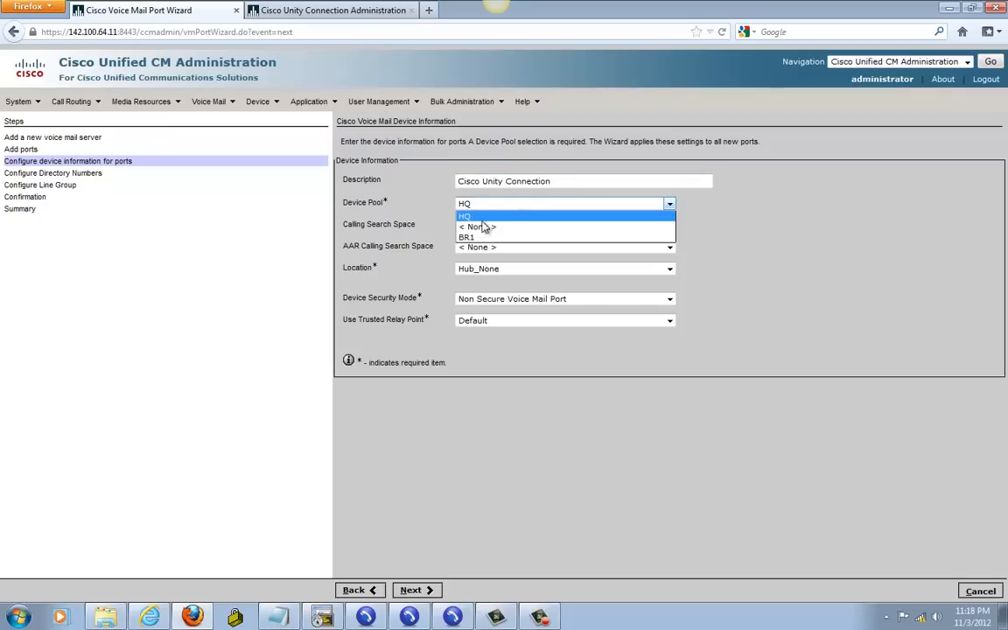
left_click(475, 217)
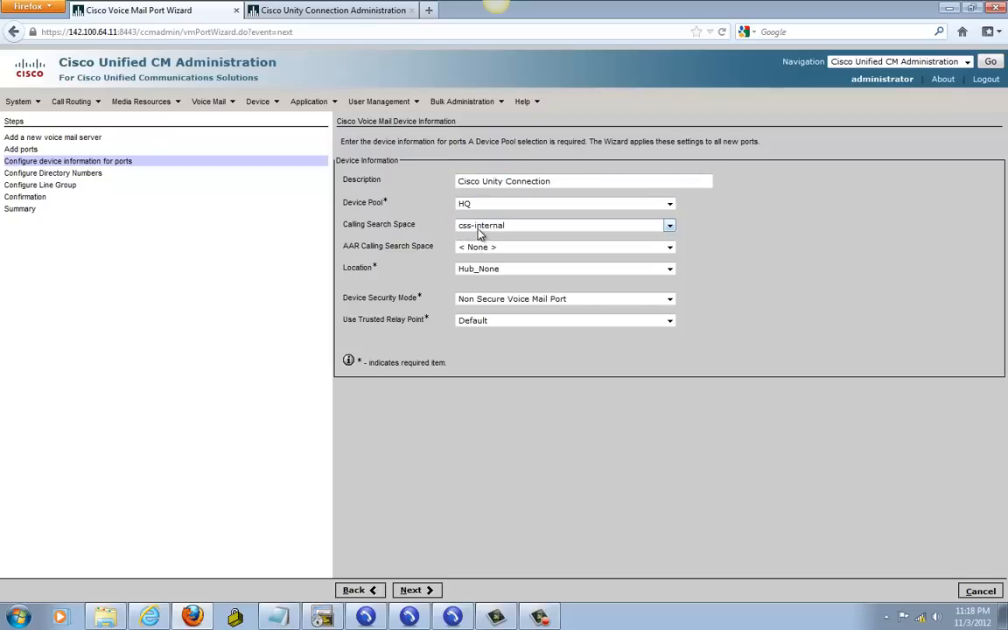
left_click(479, 230)
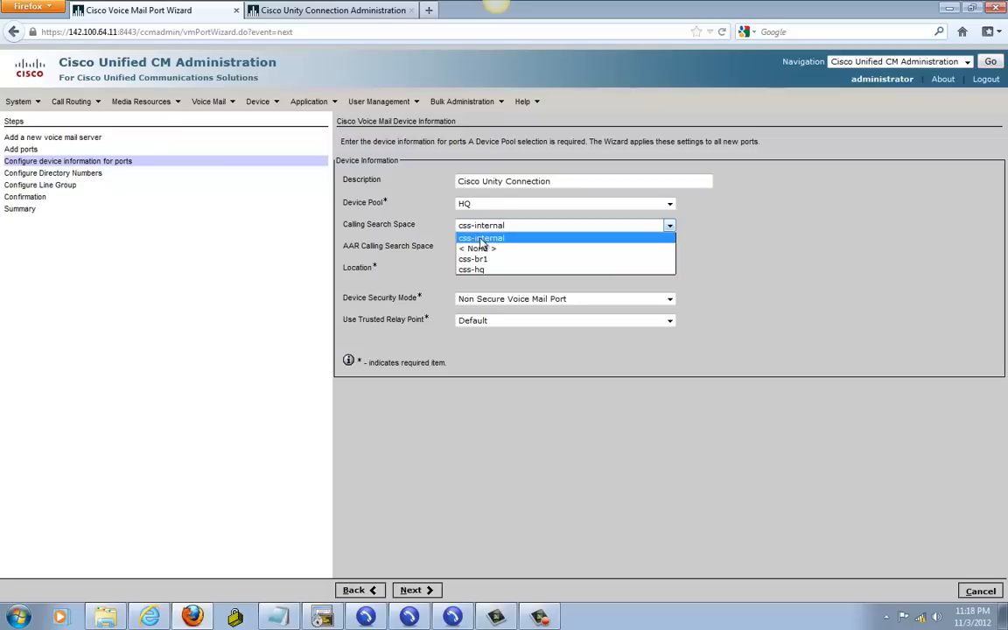
left_click(481, 239)
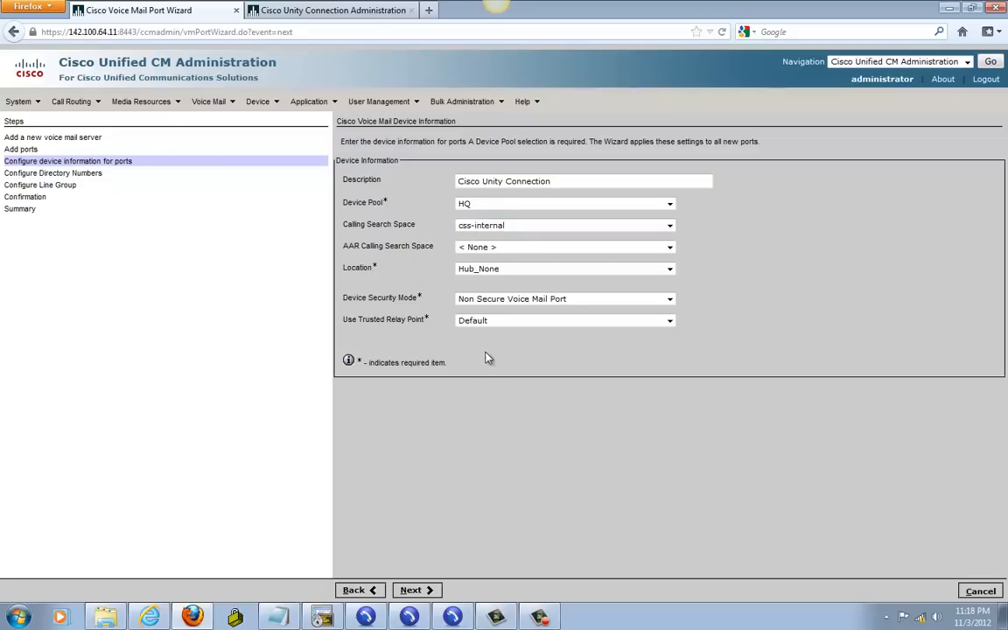
left_click(483, 271)
left_click(487, 280)
left_click(489, 300)
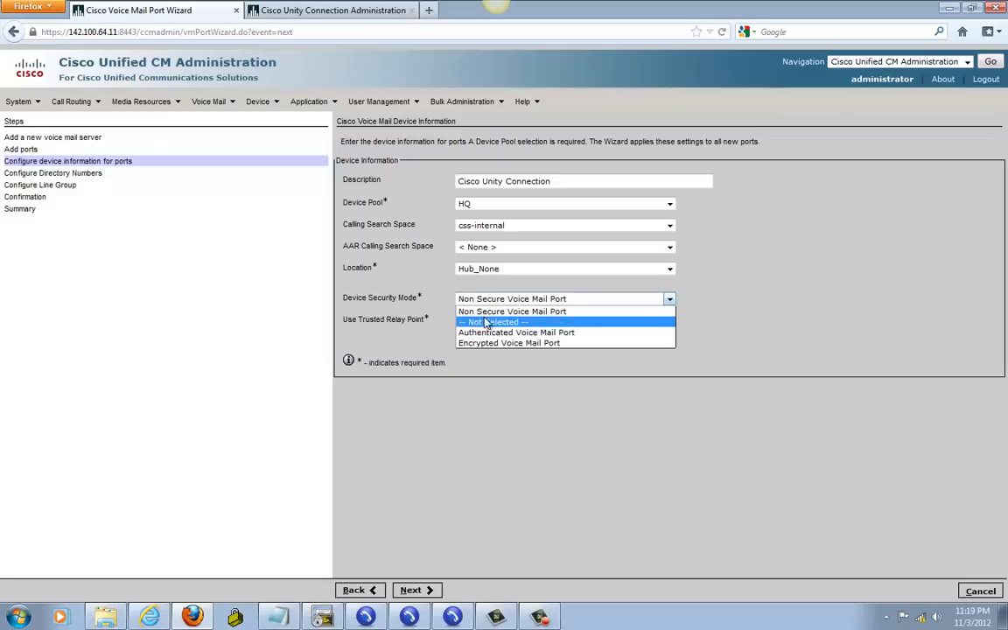
left_click(485, 312)
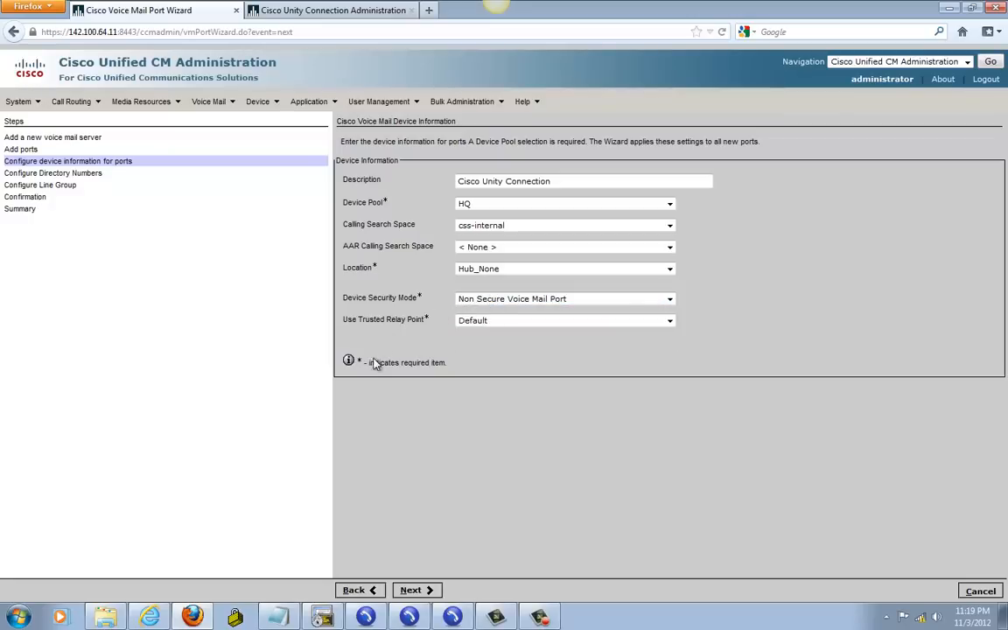
left_click(417, 590)
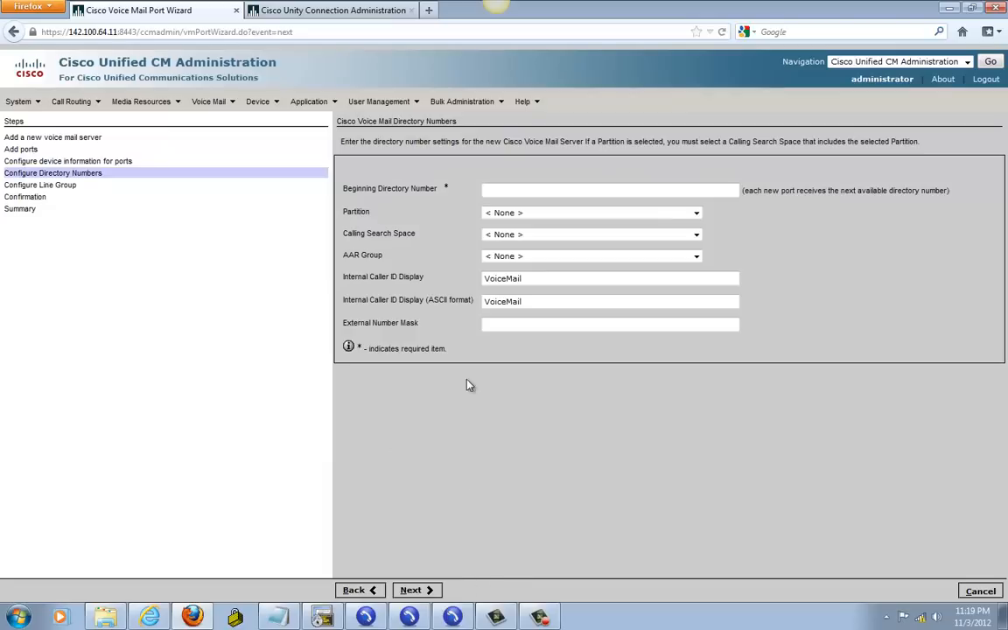
Step: Look up 5601 in the lab notes and enter it as the beginning directory number
left_click(495, 190)
left_click(280, 616)
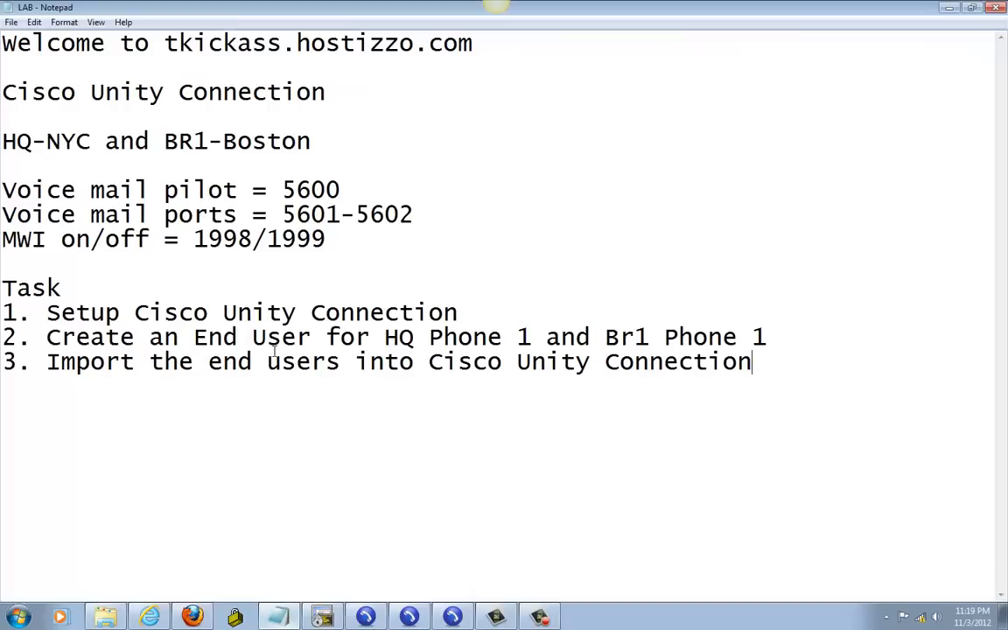
left_click_drag(282, 213, 342, 215)
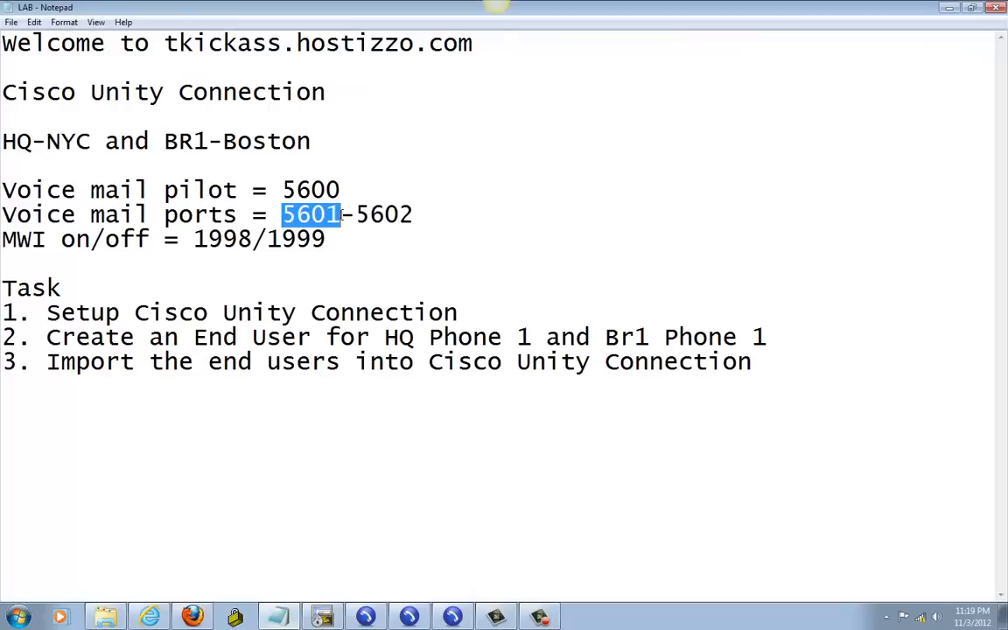
left_click(322, 616)
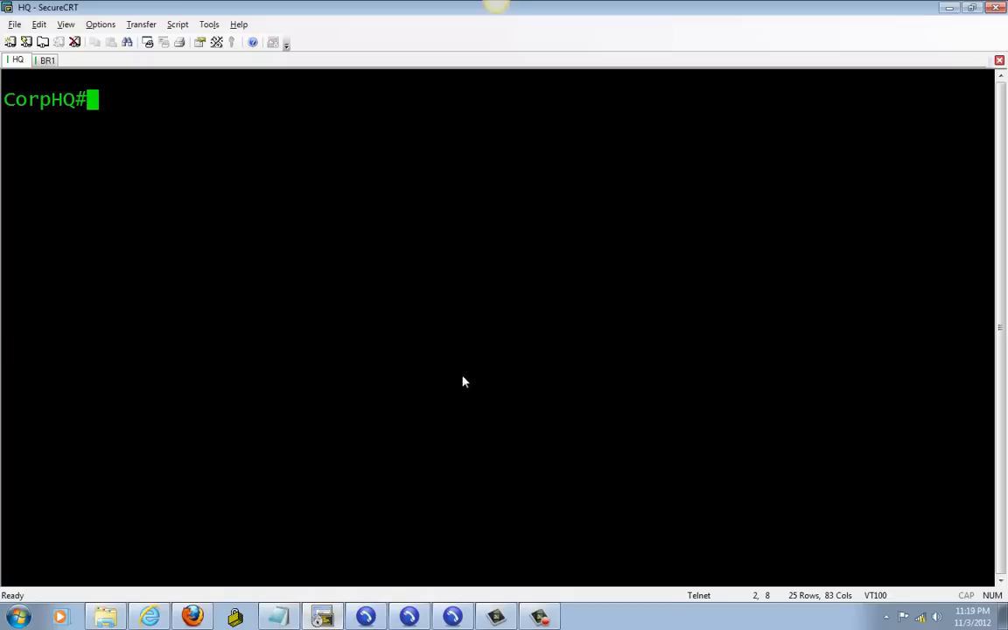
left_click(278, 616)
left_click(195, 616)
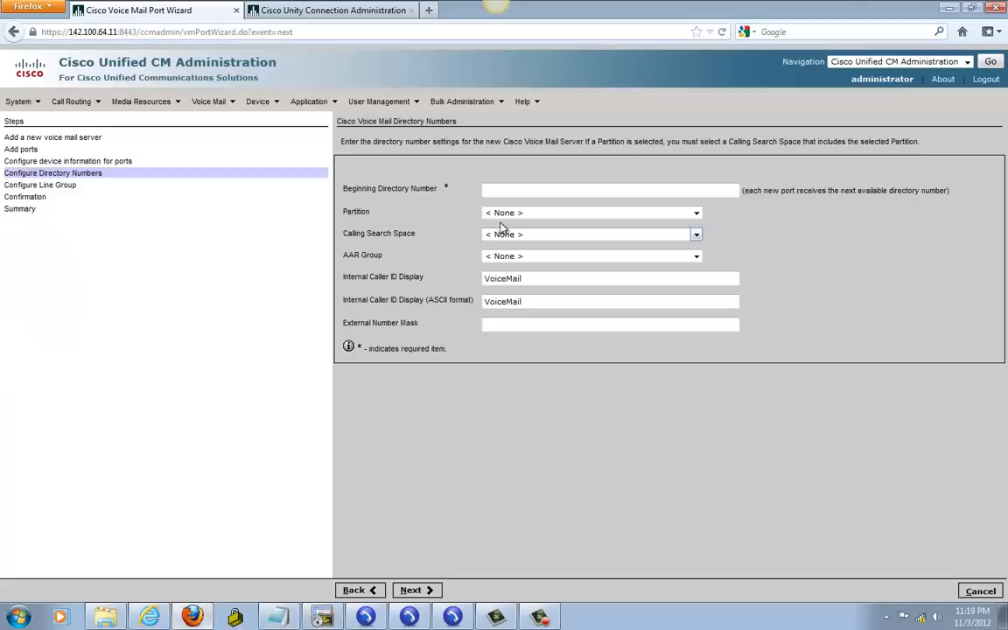
type("5601")
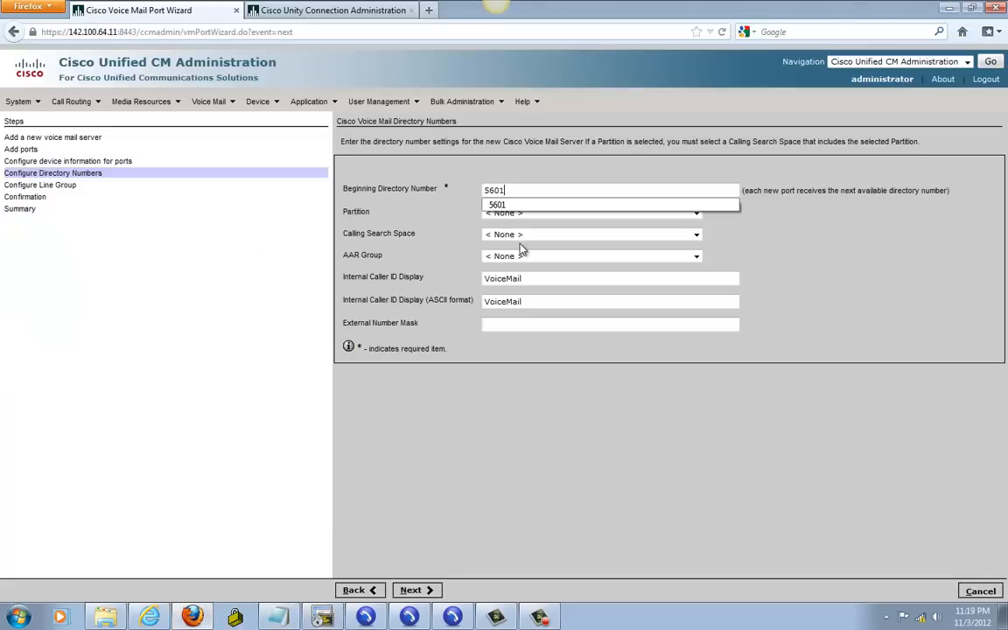
Step: Leave the partition as None and set the directory numbers' calling search space to css-internal
left_click(505, 213)
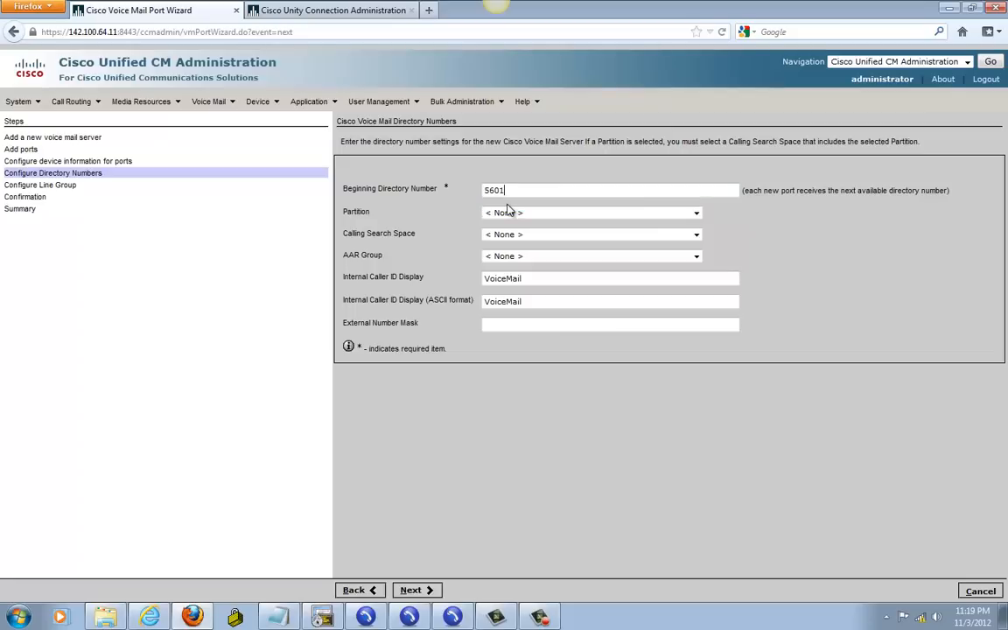
left_click(496, 214)
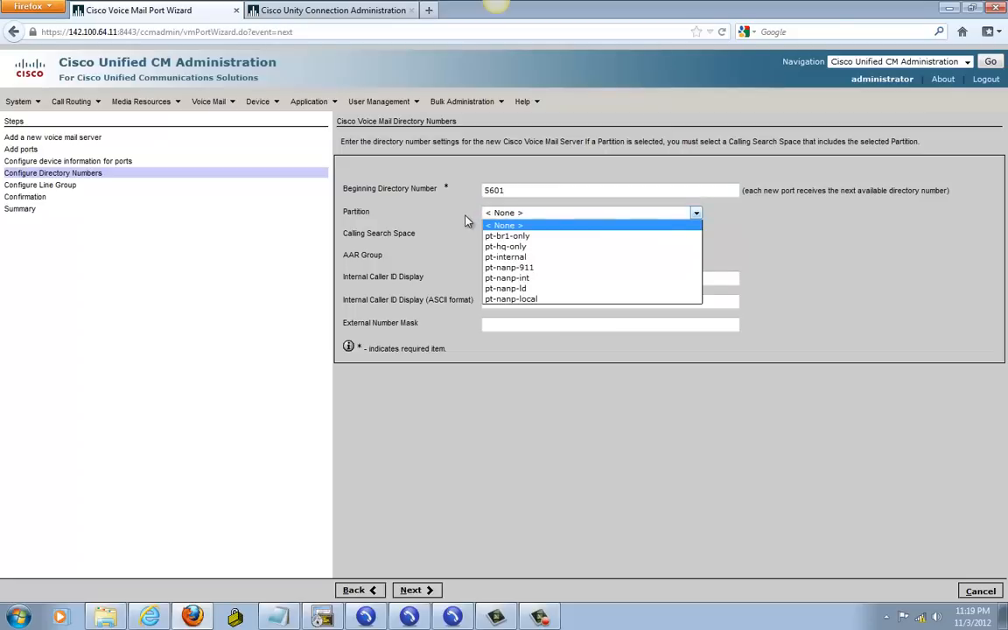
left_click(467, 221)
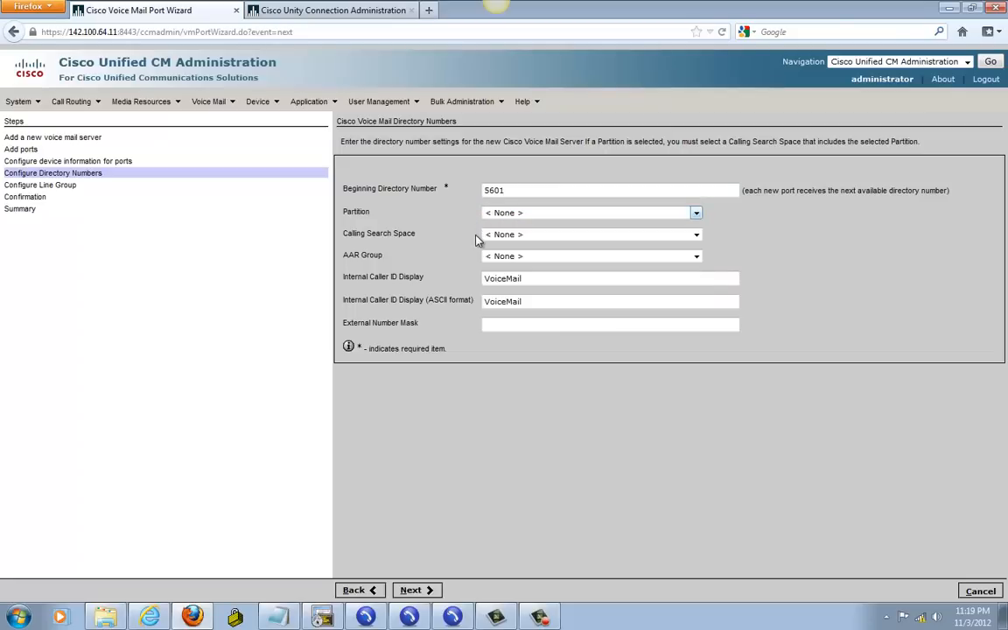
left_click(517, 236)
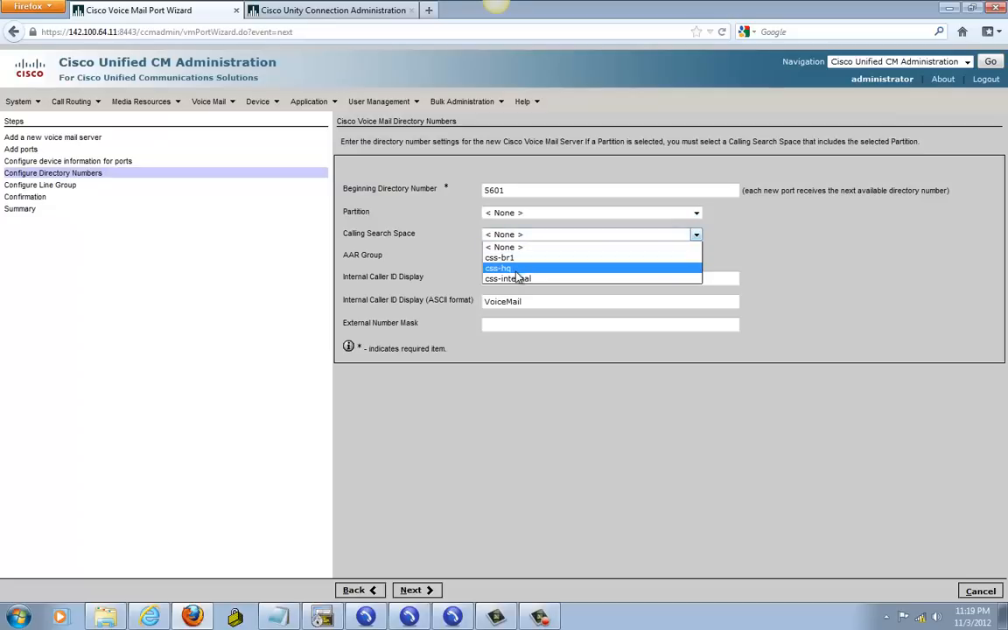
left_click(517, 278)
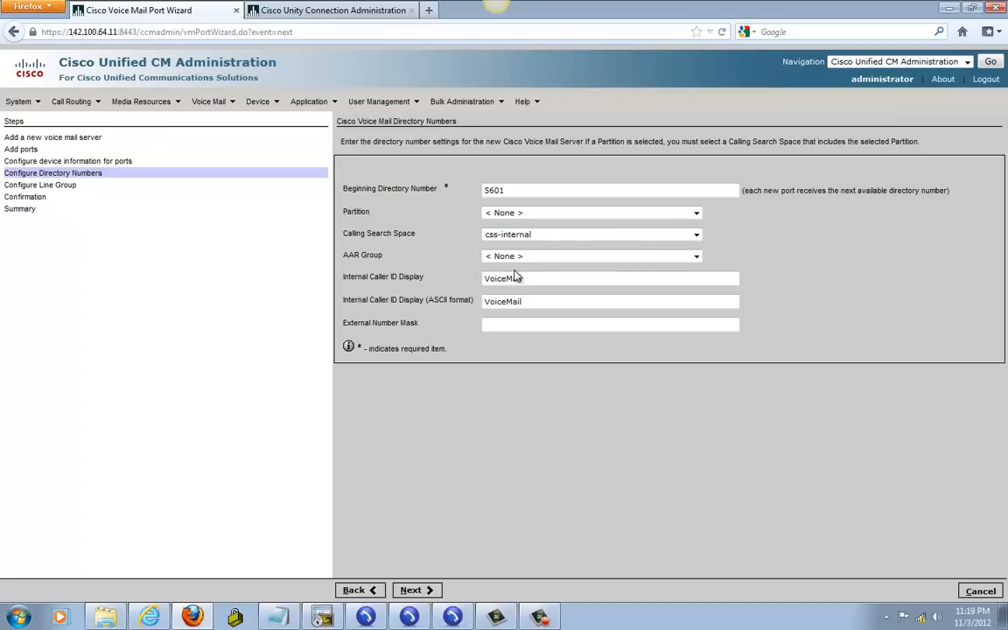
left_click(435, 589)
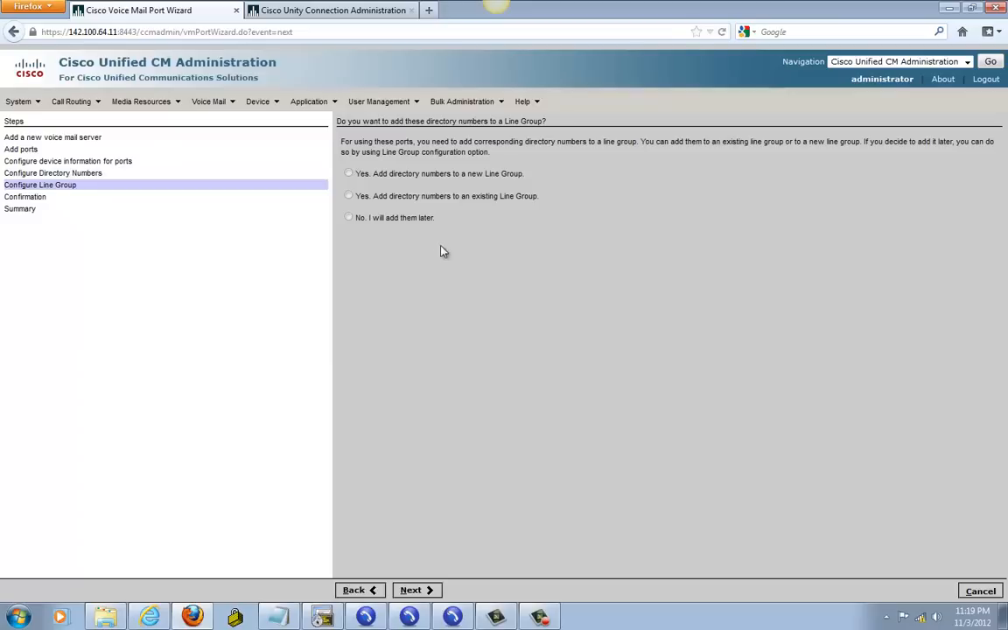
Step: Add the directory numbers to a new line group and finish the wizard to create the ports
left_click(349, 173)
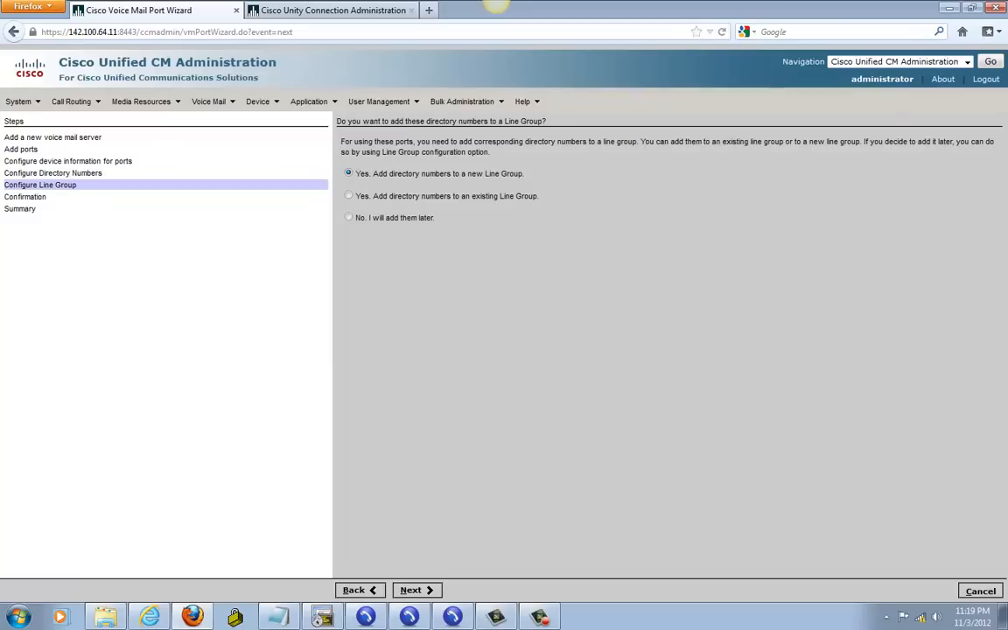
left_click(423, 591)
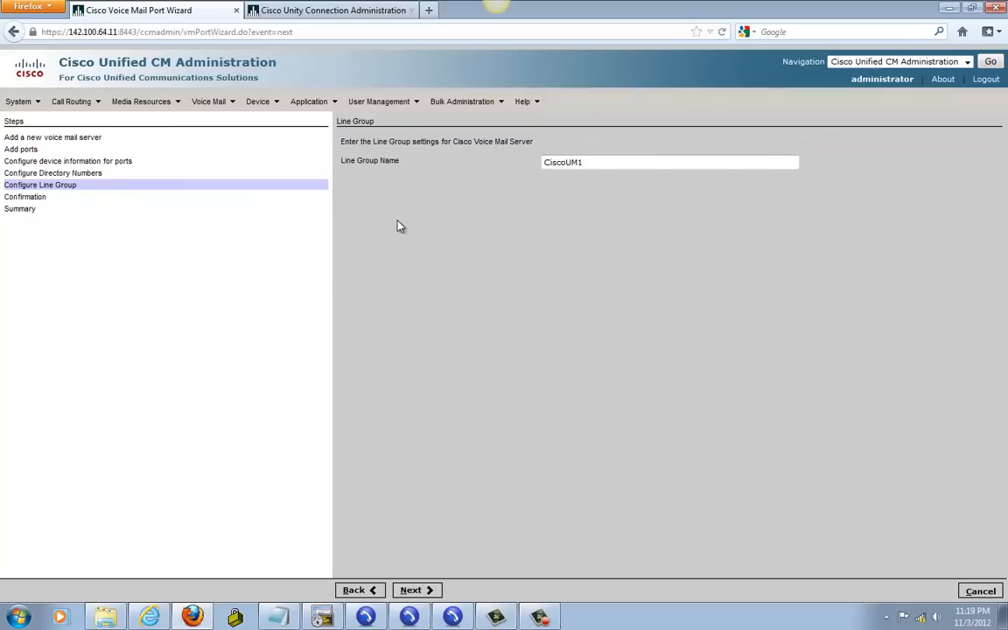
left_click(419, 592)
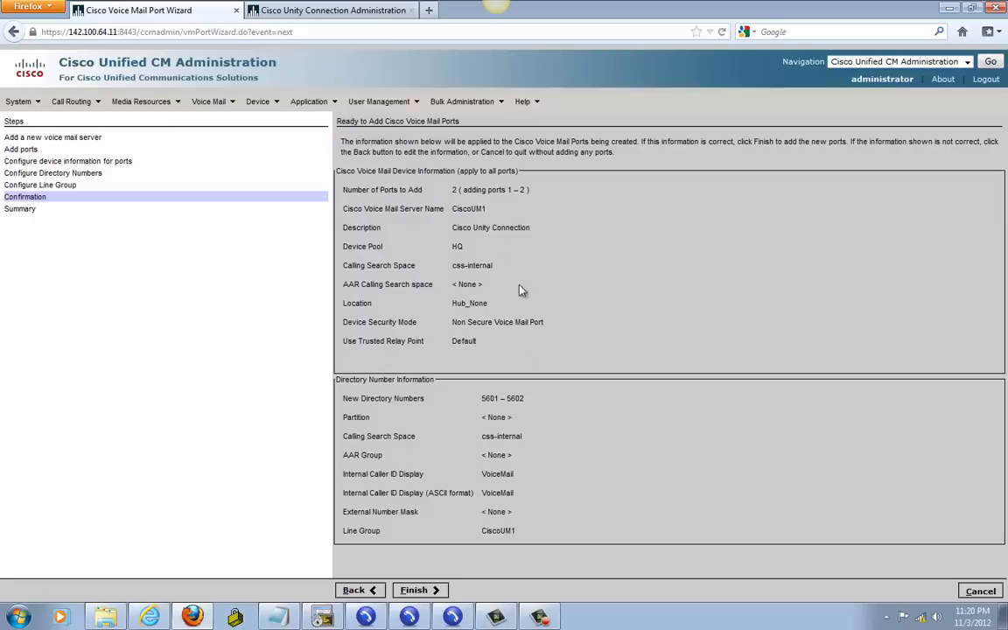
left_click(416, 590)
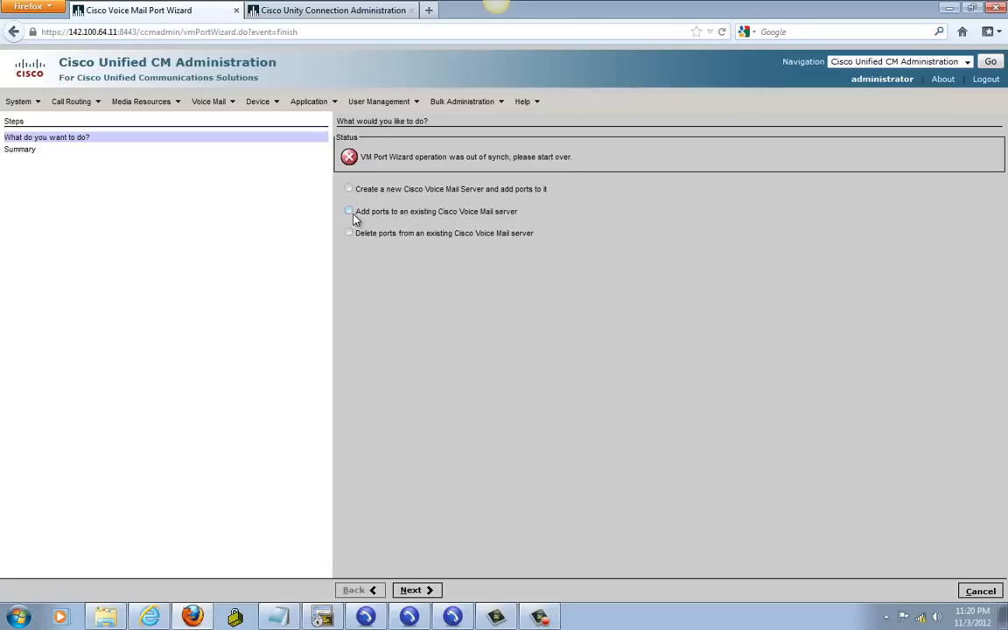
Step: Reopen the Voice Mail Port Wizard, cancel to its first step and dismiss the choose-an-option warning
left_click(540, 617)
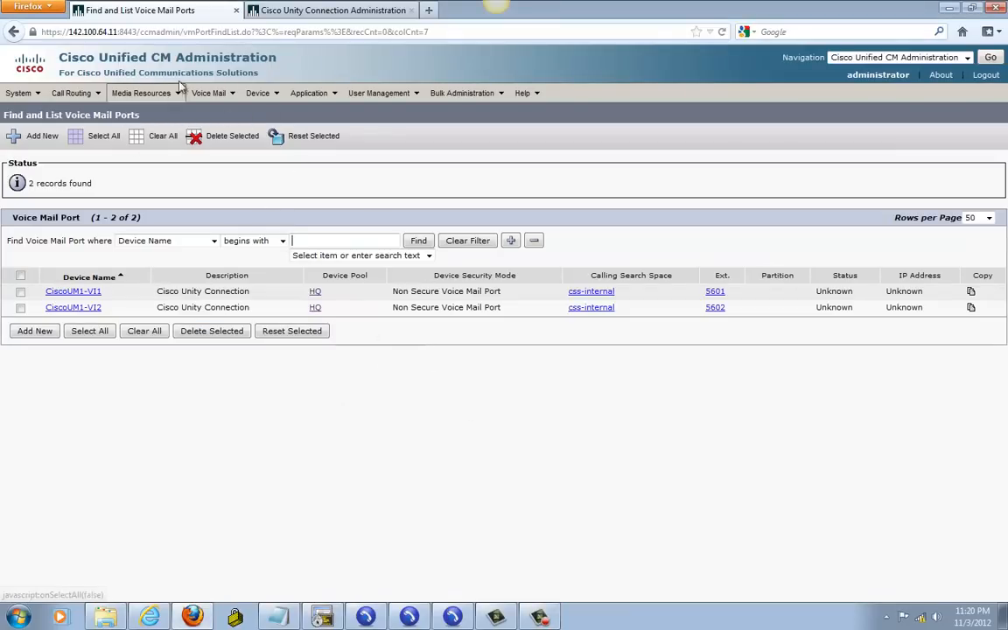
left_click(207, 95)
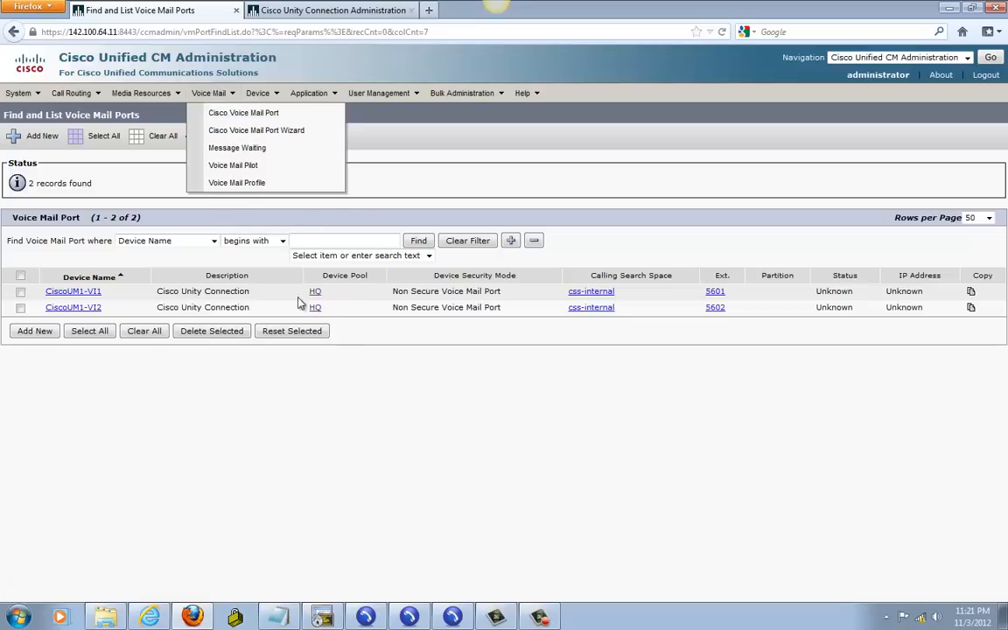
left_click(214, 94)
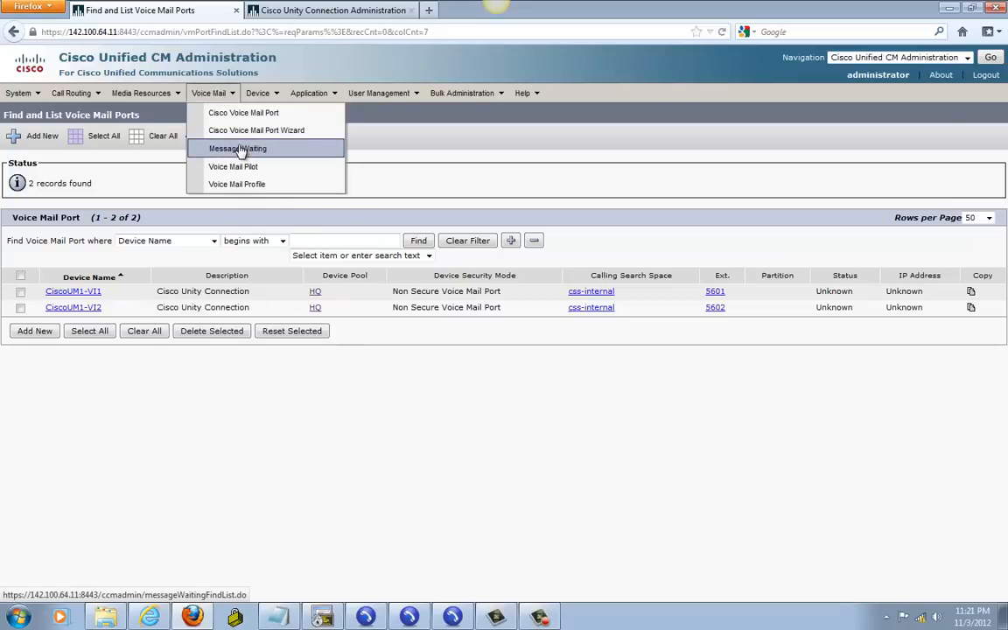
left_click(253, 130)
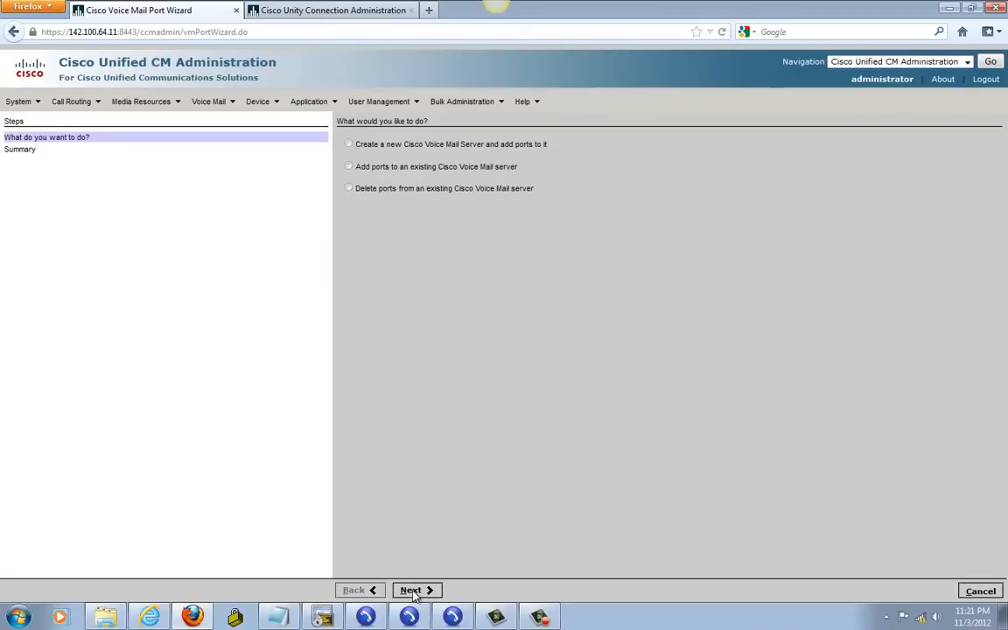
left_click(981, 591)
left_click(412, 589)
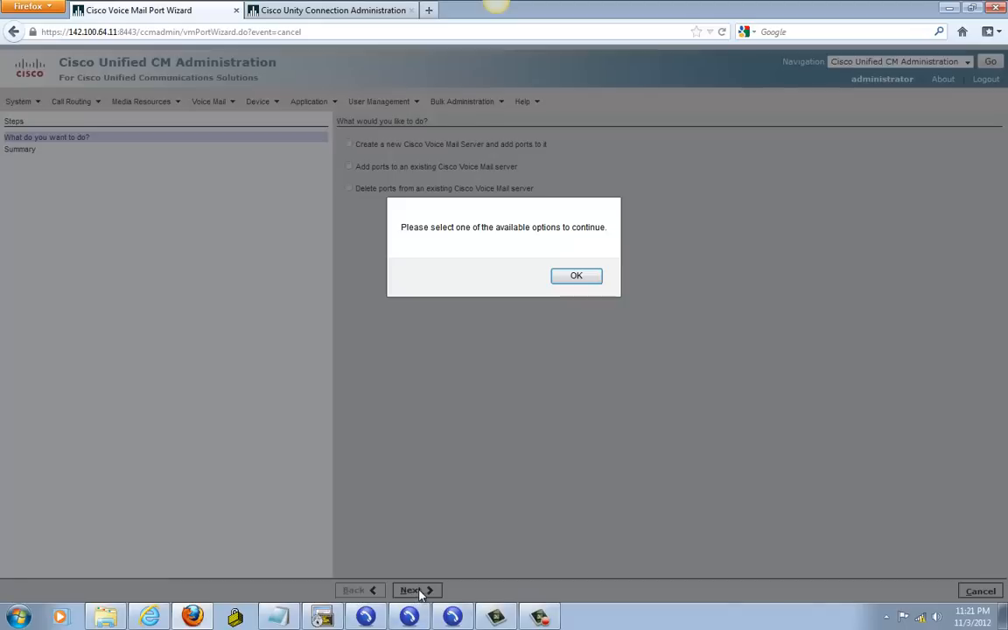
left_click(584, 278)
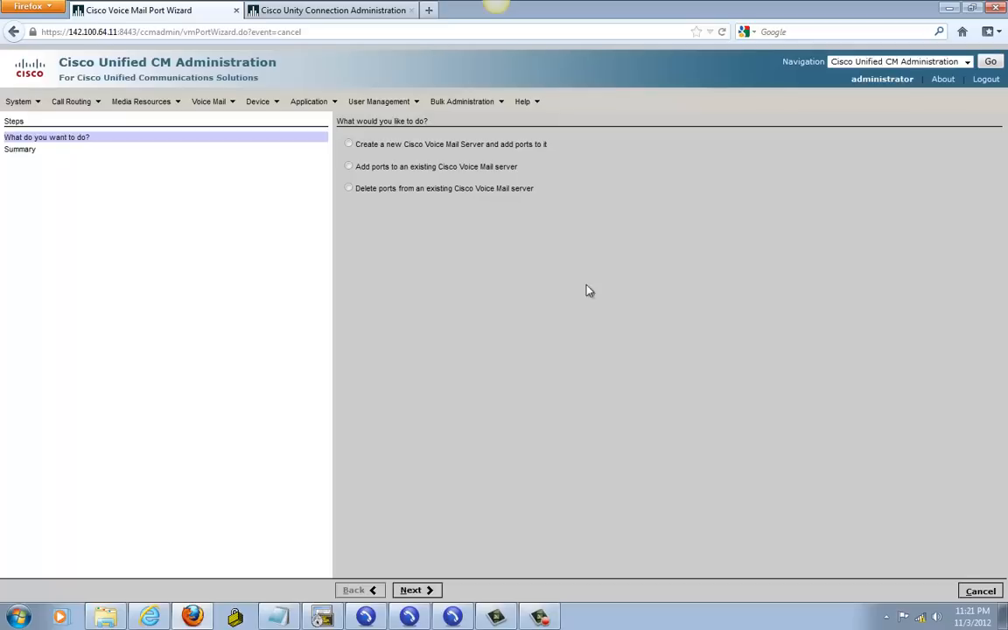
Step: Search the line groups to confirm line group CiscoUM1 exists
left_click(976, 591)
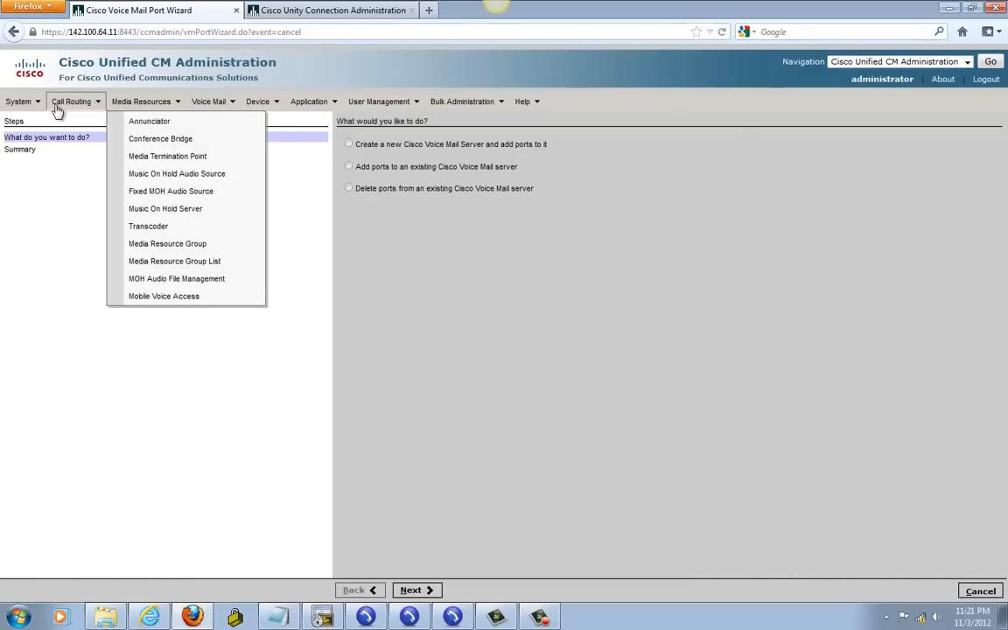
mouse_move(68, 106)
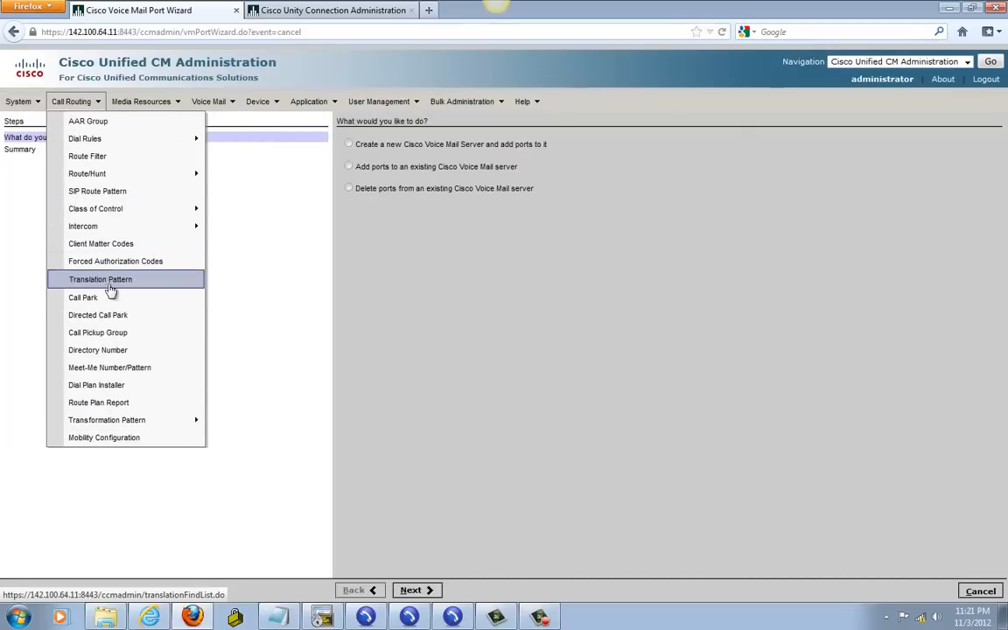
mouse_move(120, 214)
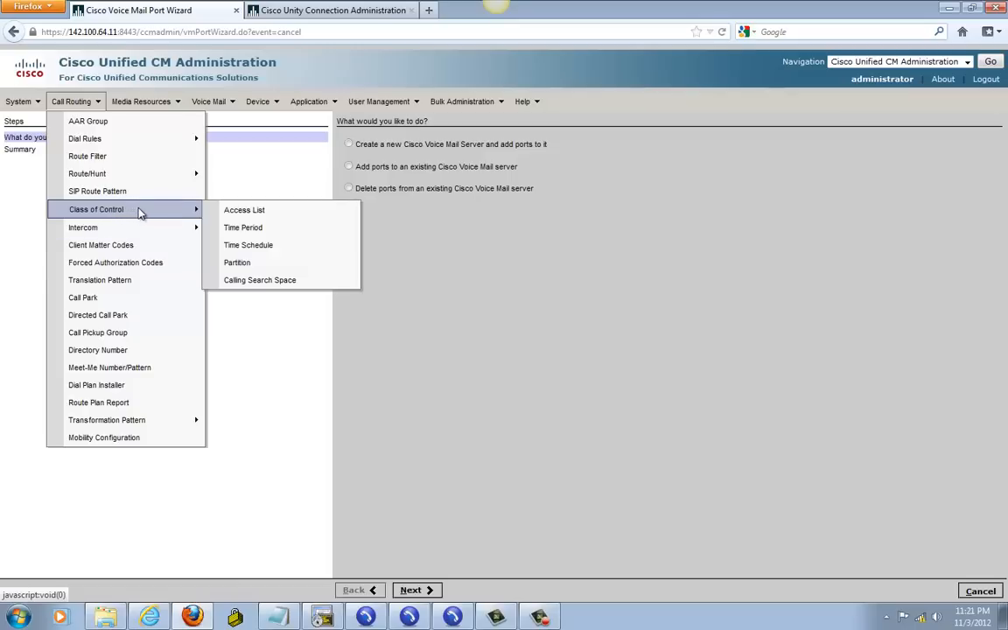
mouse_move(138, 179)
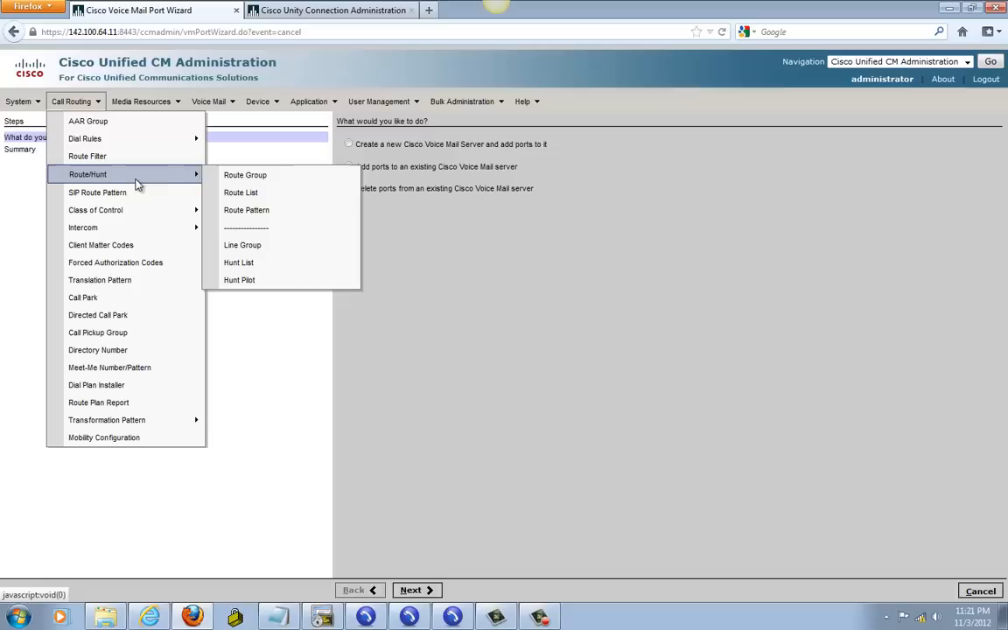
left_click(249, 248)
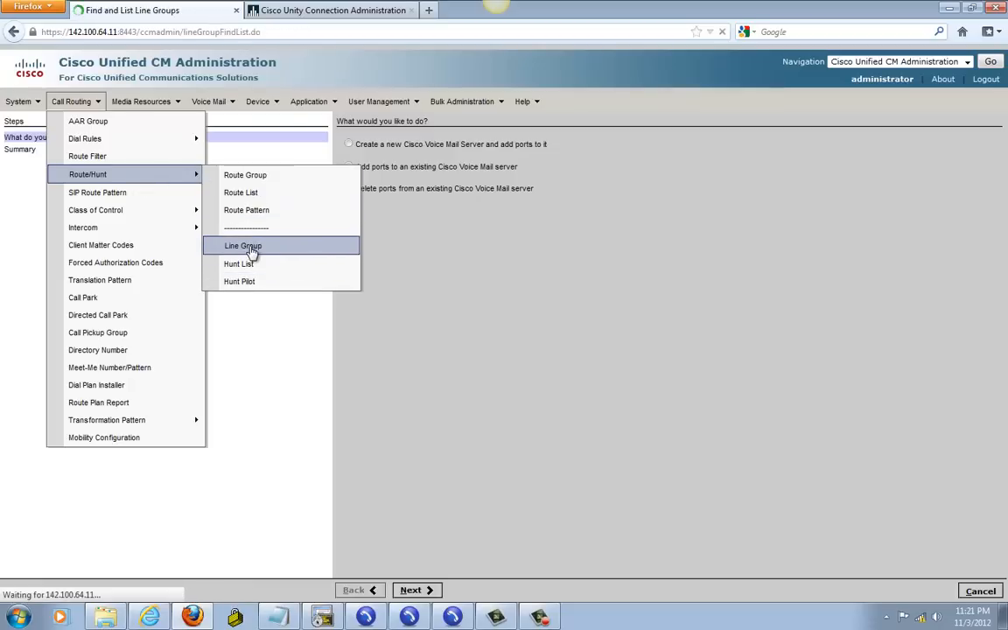
left_click(365, 191)
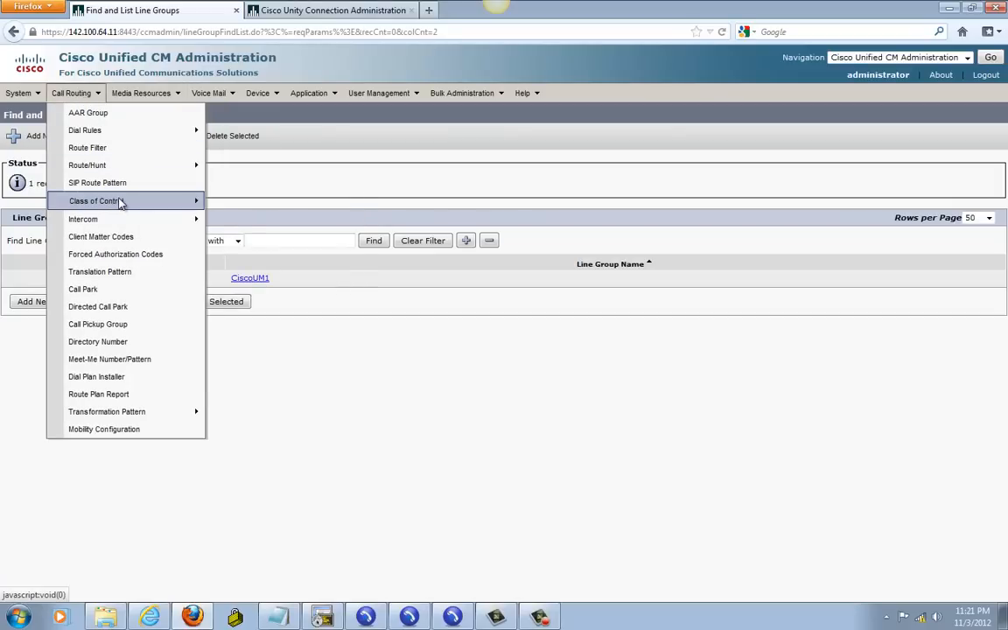
Step: Search the hunt lists, which return 0 records
mouse_move(109, 167)
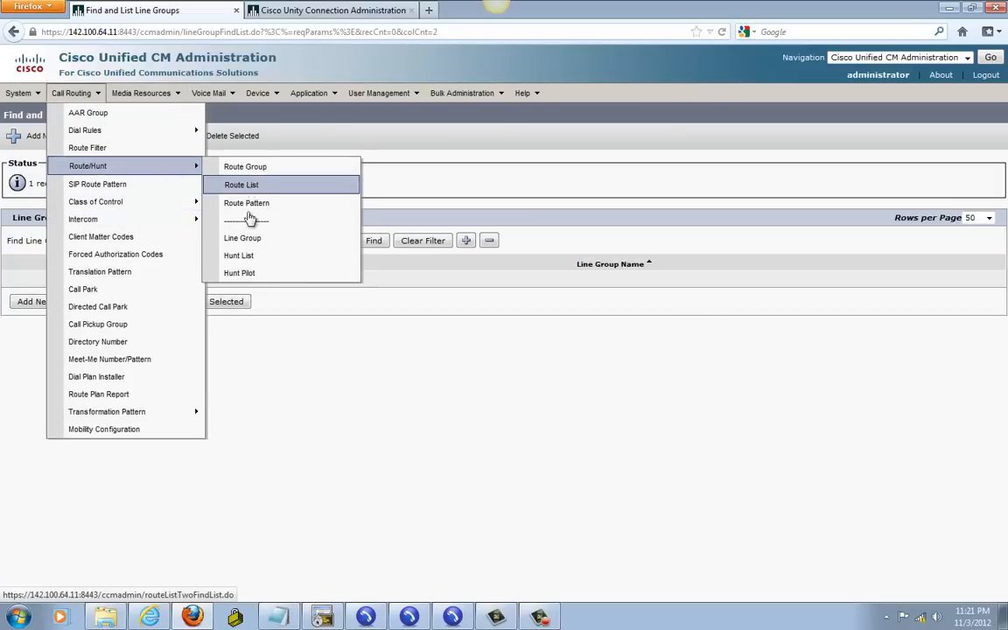
left_click(239, 254)
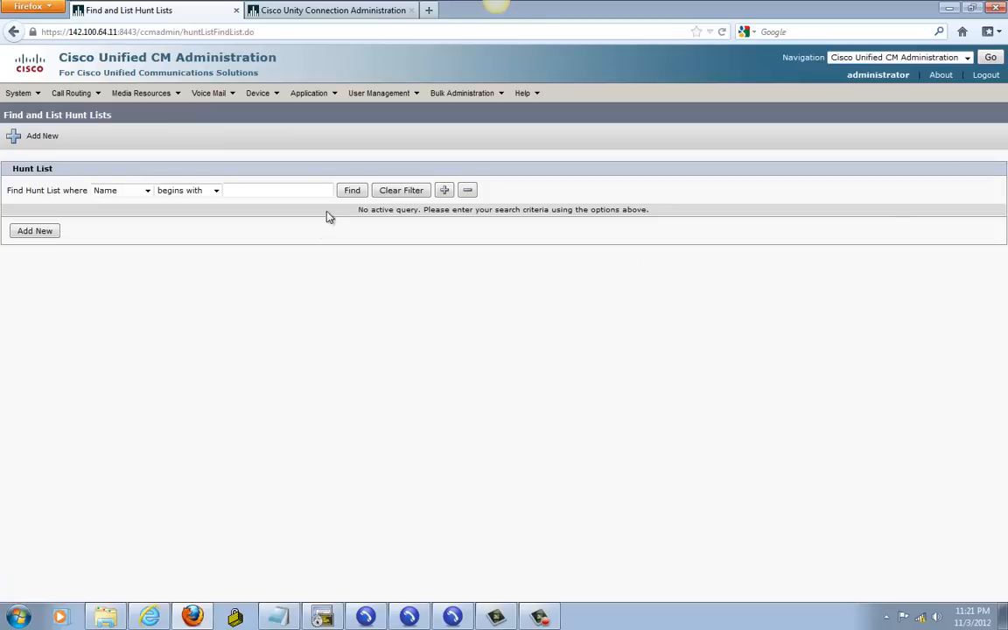
left_click(351, 191)
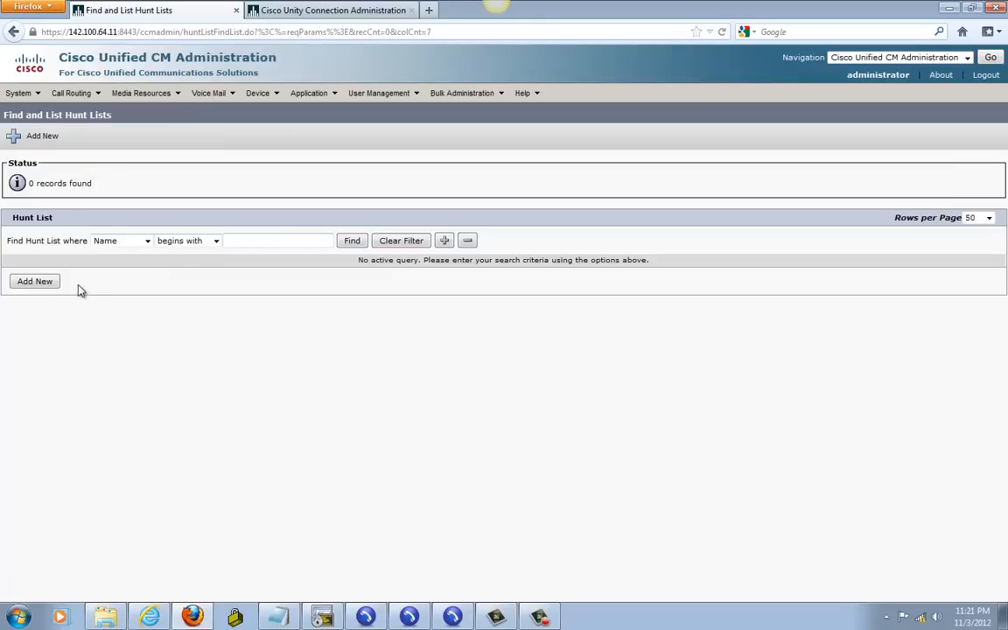
Step: Create and save enabled hunt list hl-voicemail with Communications Manager Group Sub-Pub
left_click(28, 284)
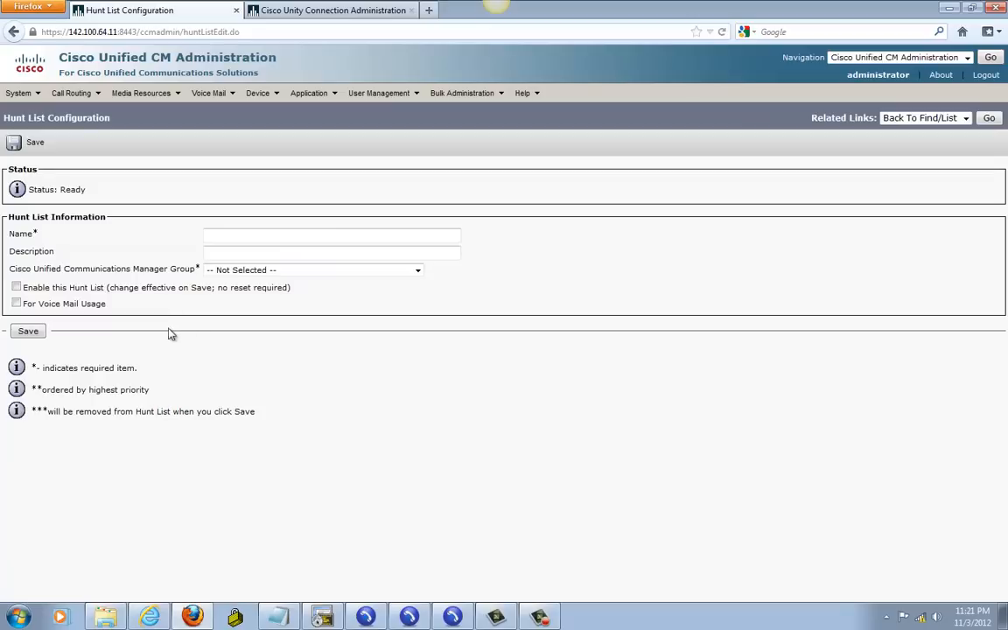
left_click(218, 237)
type("hl-")
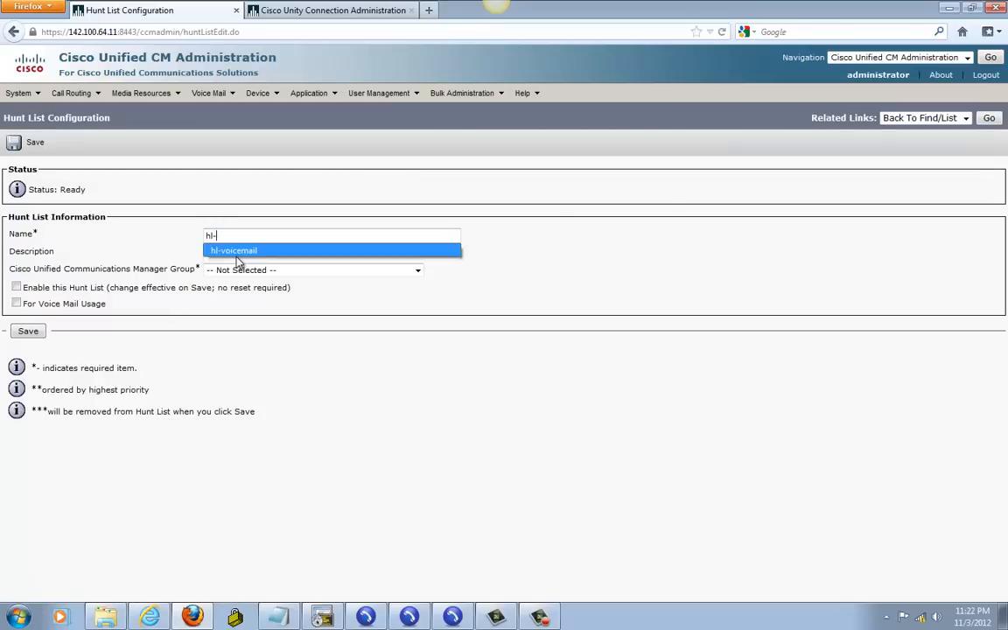
left_click(232, 253)
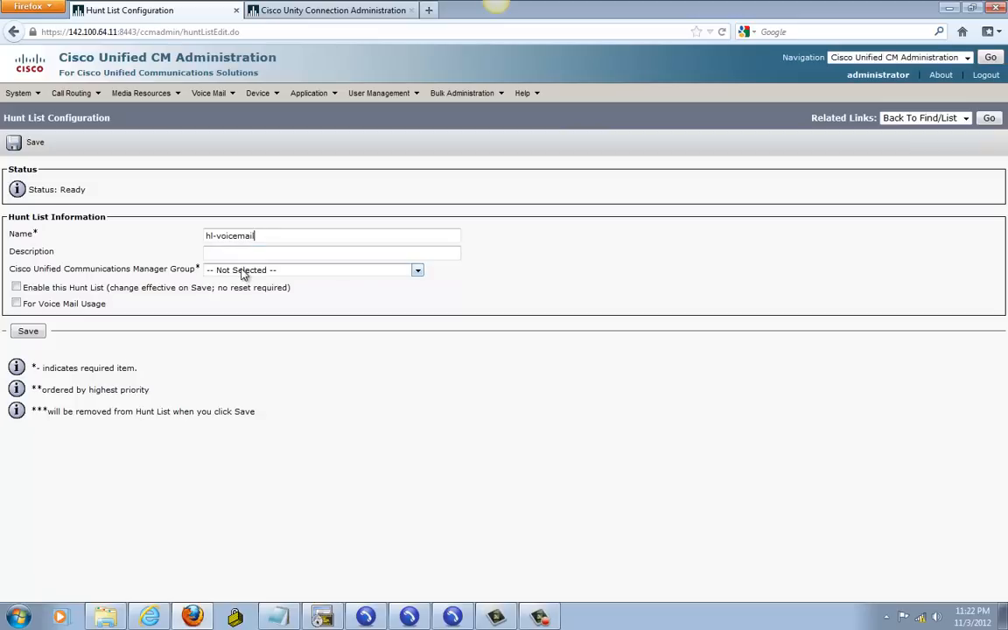
left_click(242, 271)
left_click(226, 295)
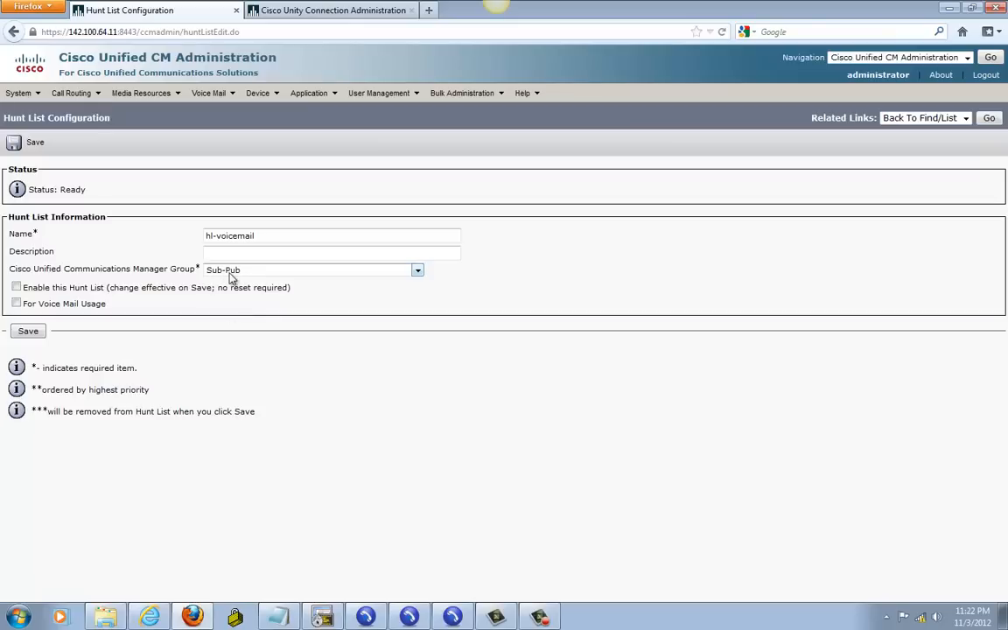
left_click(17, 287)
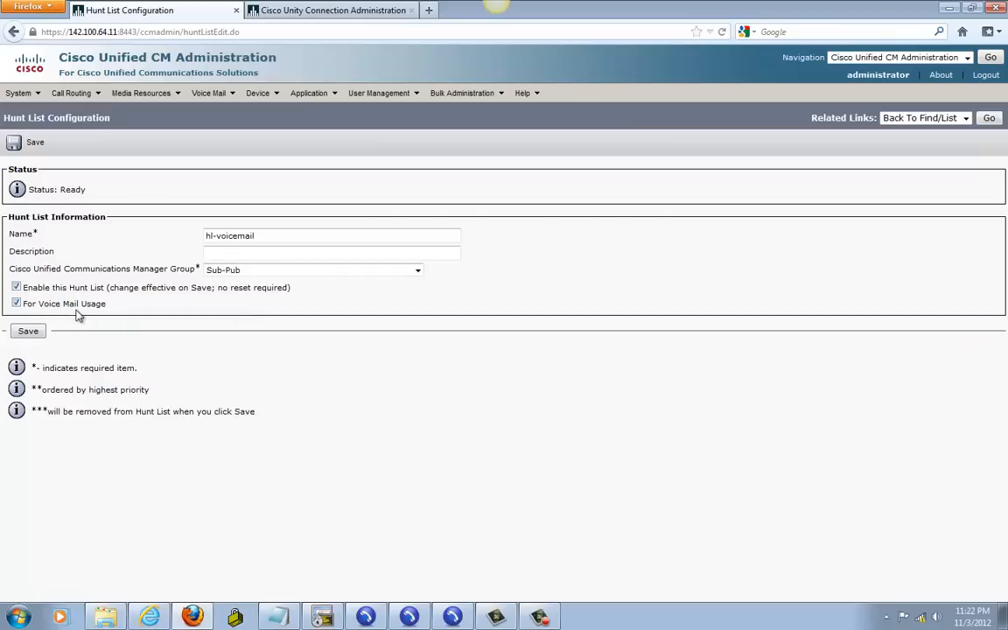
left_click(29, 332)
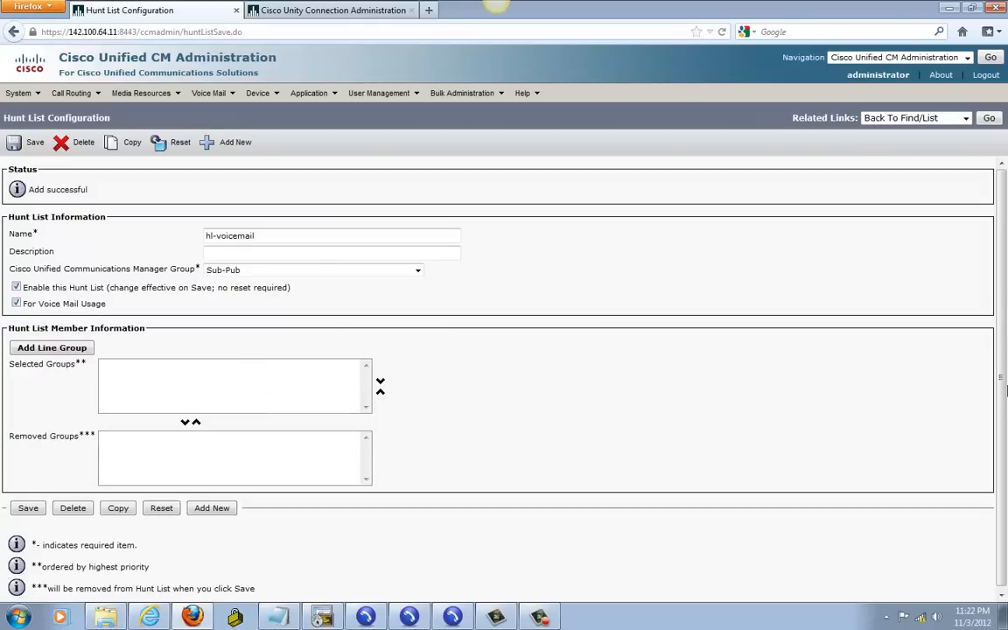
Step: Add line group CiscoUM1 as a member of hl-voicemail and save
left_click_drag(1001, 372, 995, 435)
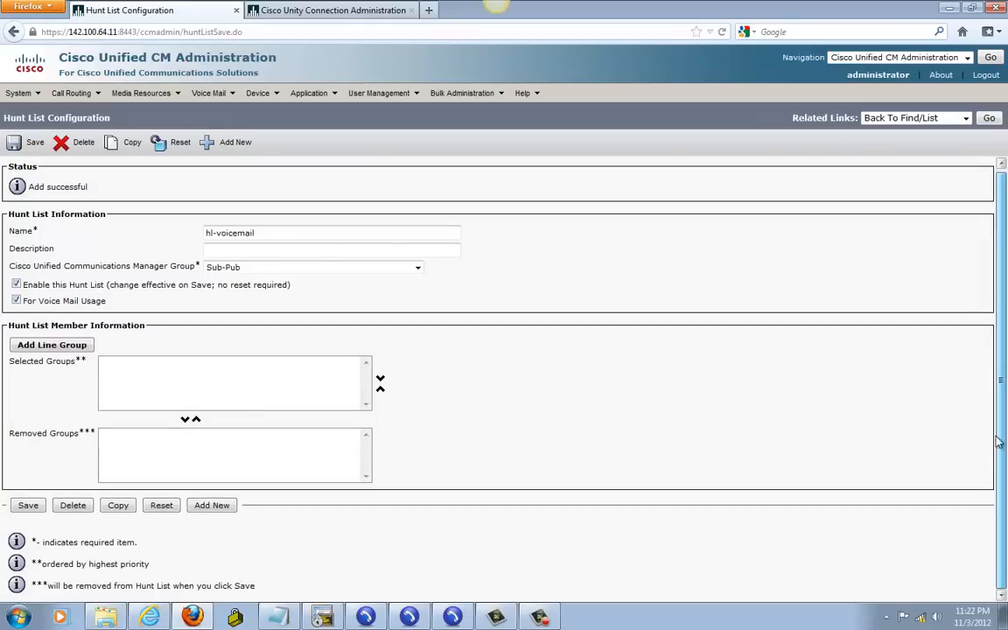
left_click(53, 346)
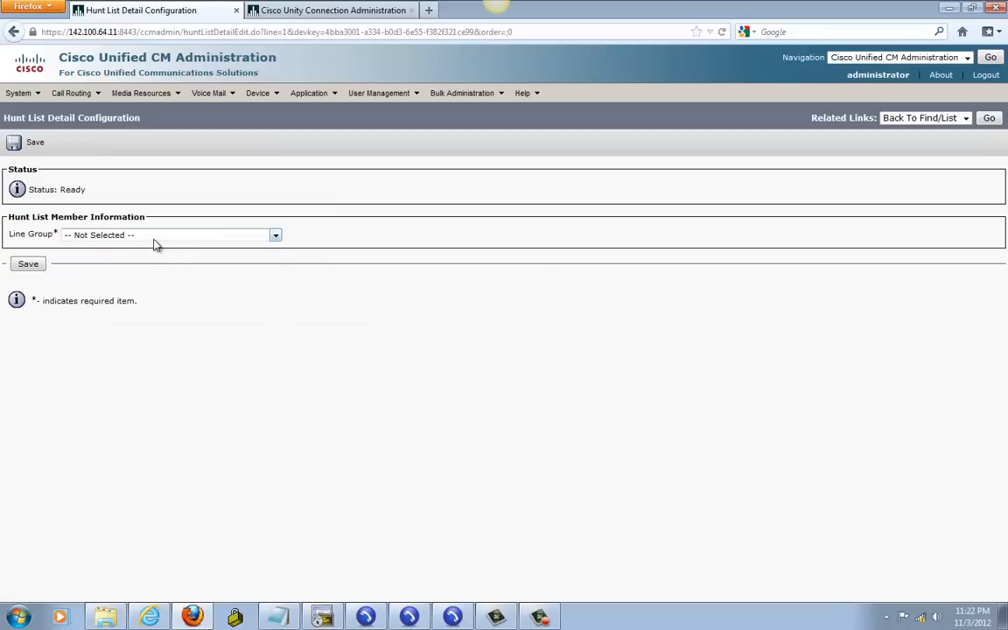
left_click(142, 235)
left_click(114, 257)
left_click(30, 264)
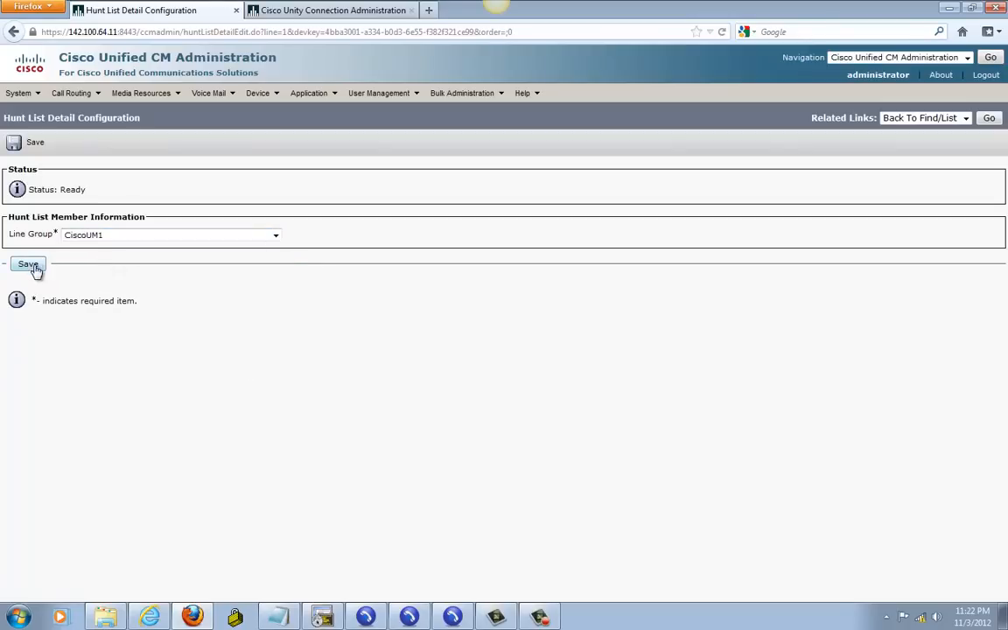
left_click(706, 281)
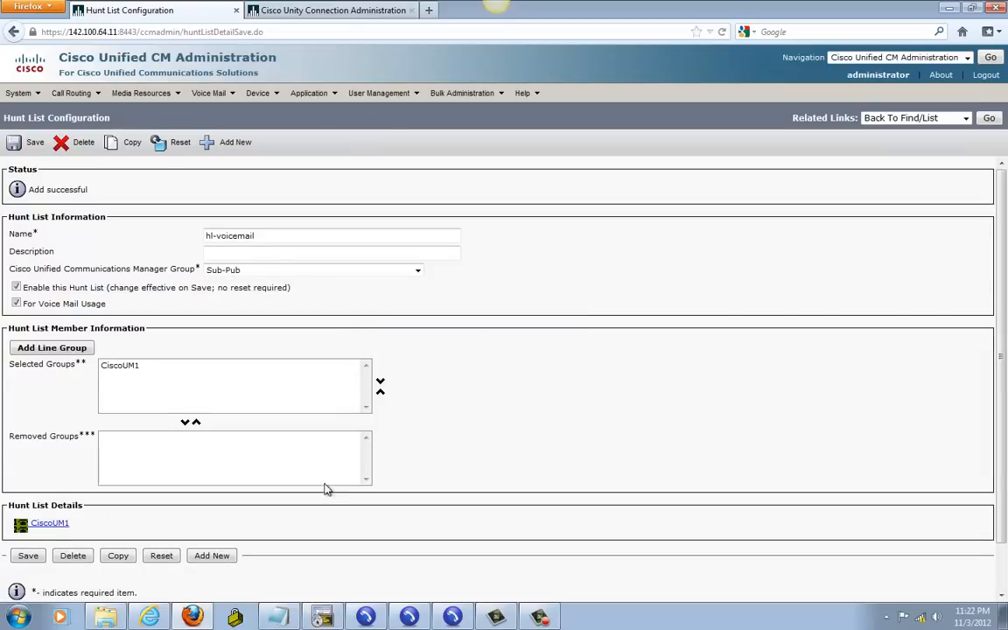
scroll(326, 485, "down", 1)
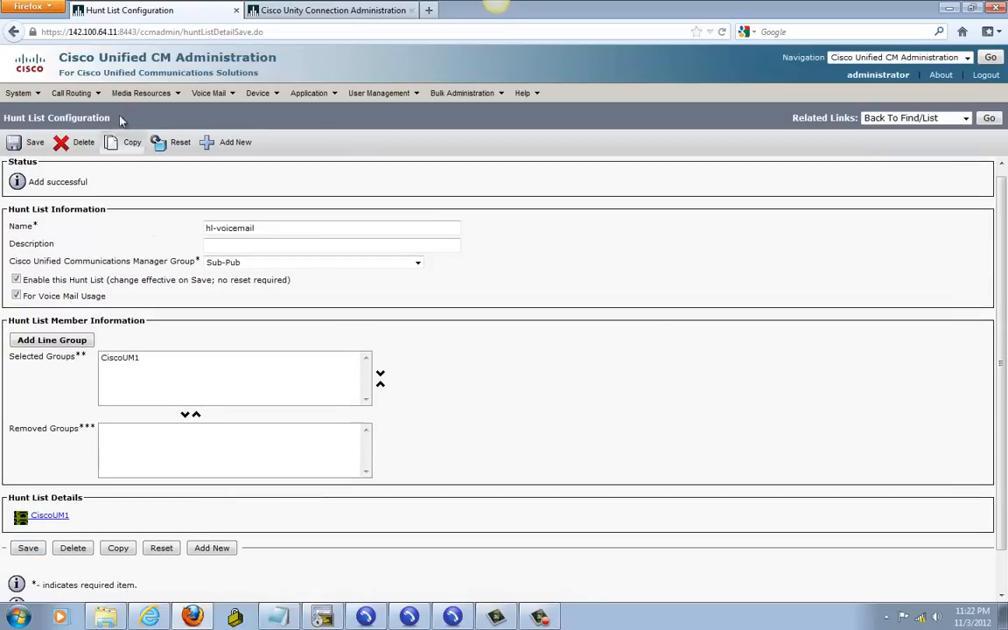
Step: Start a new hunt pilot and enter 5600 from the lab notes as its number
mouse_move(77, 94)
mouse_move(99, 165)
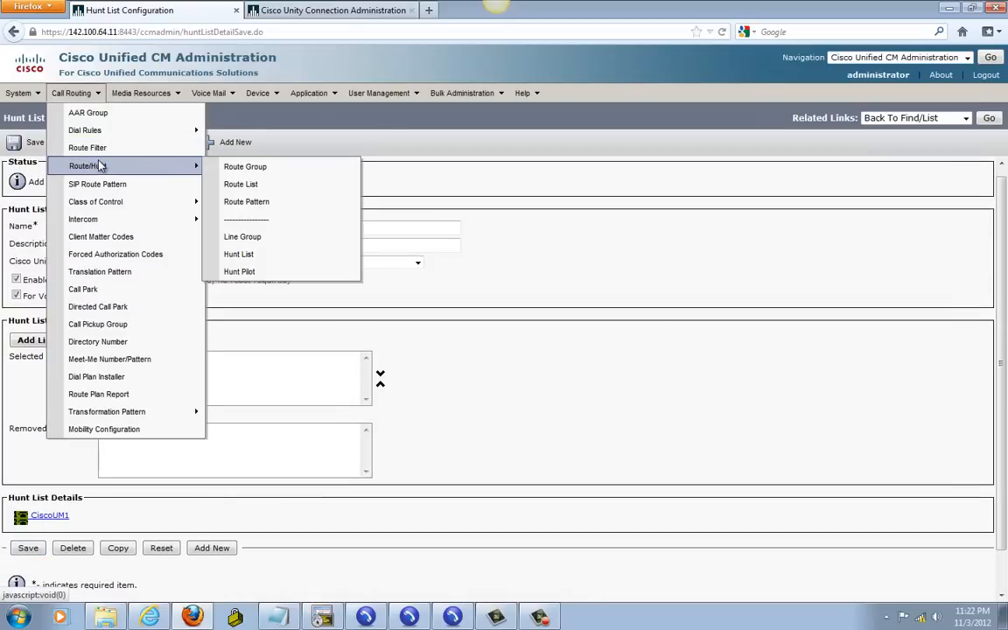
left_click(253, 276)
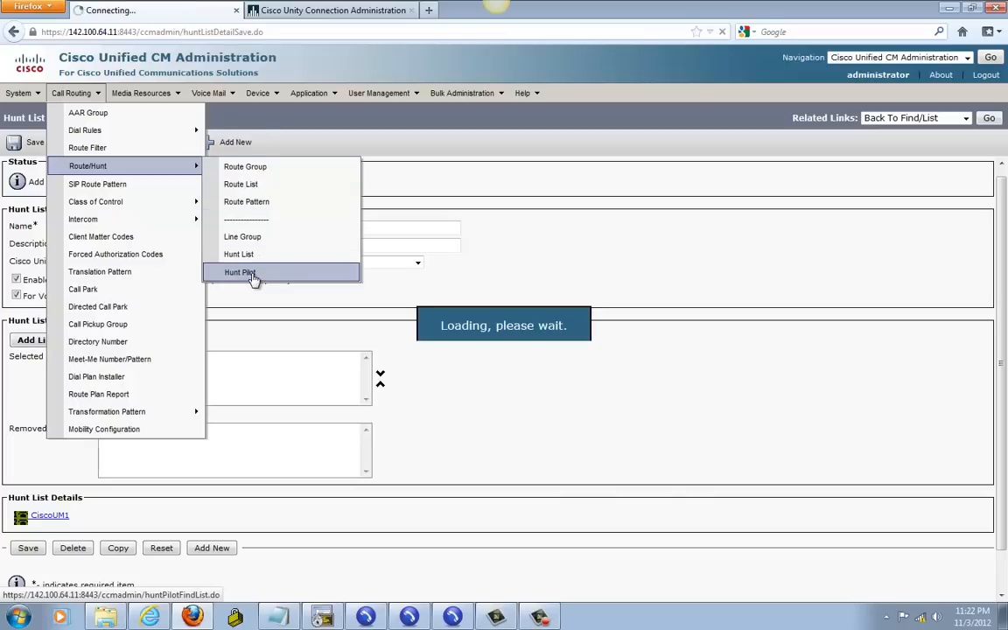
left_click(360, 190)
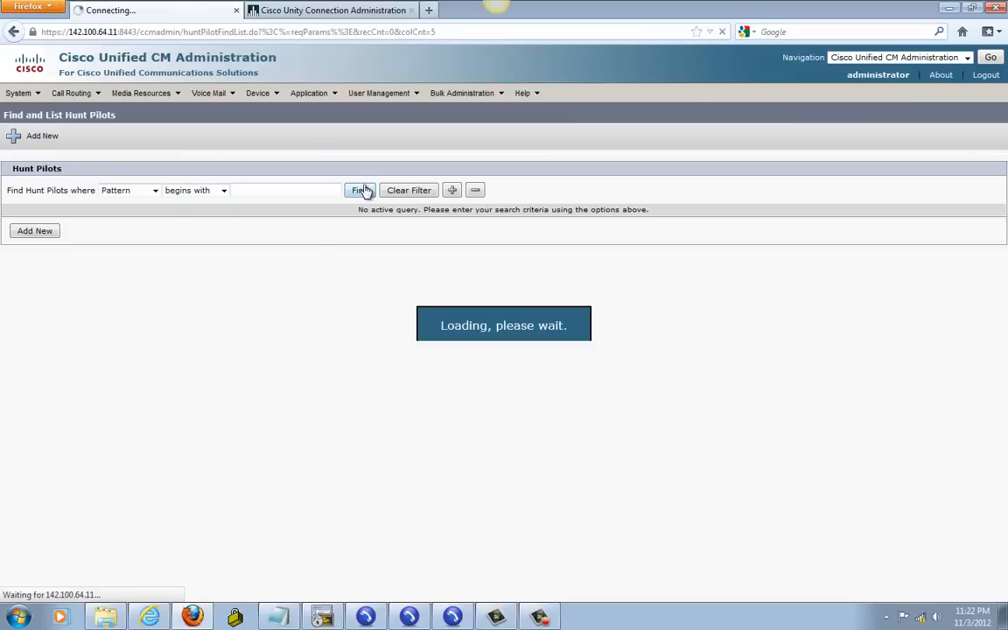
left_click(35, 281)
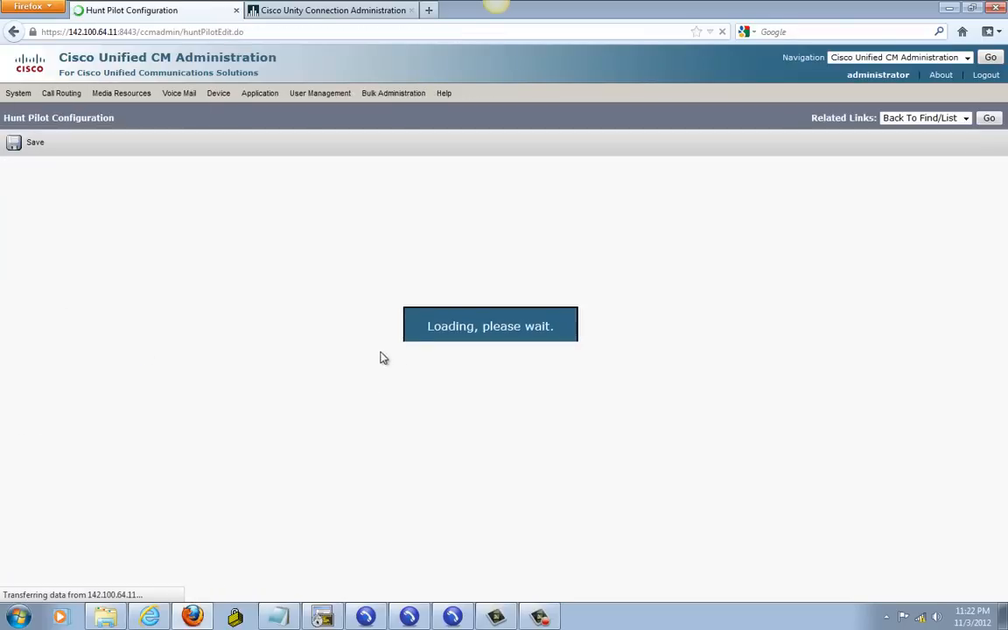
left_click(105, 233)
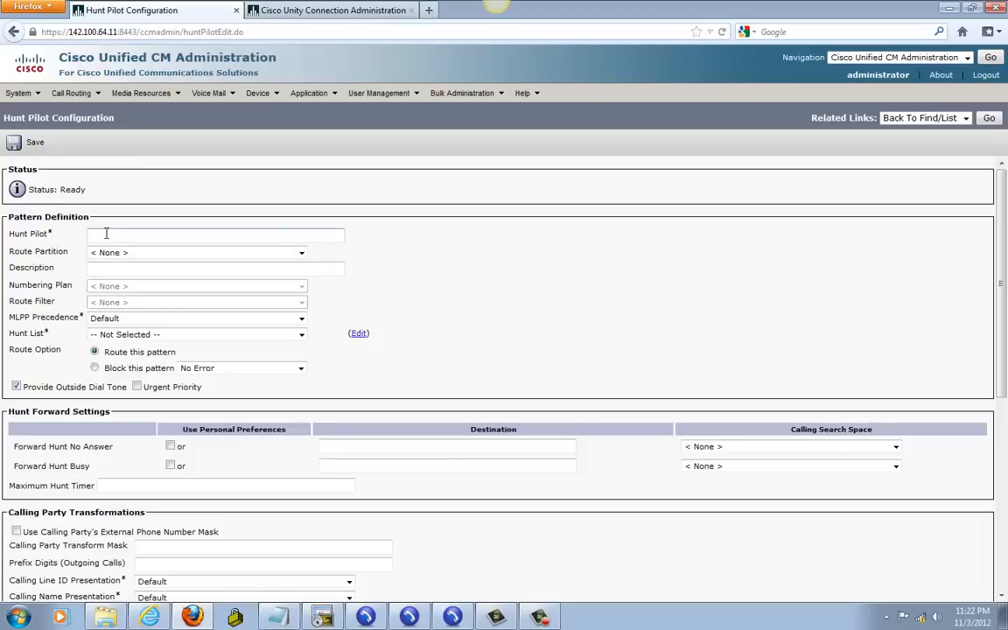
left_click(278, 617)
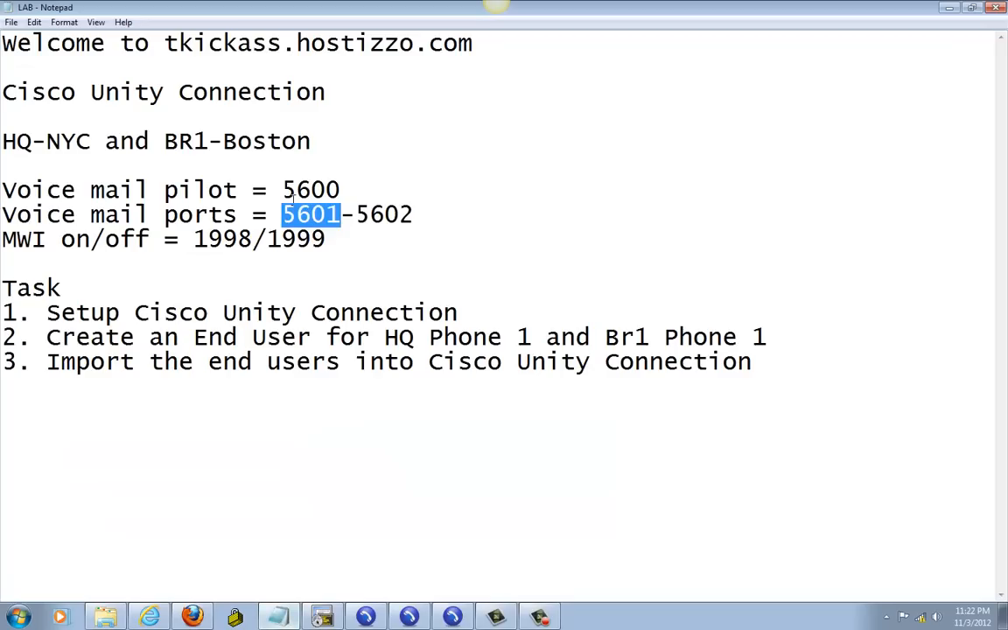
left_click_drag(283, 189, 339, 190)
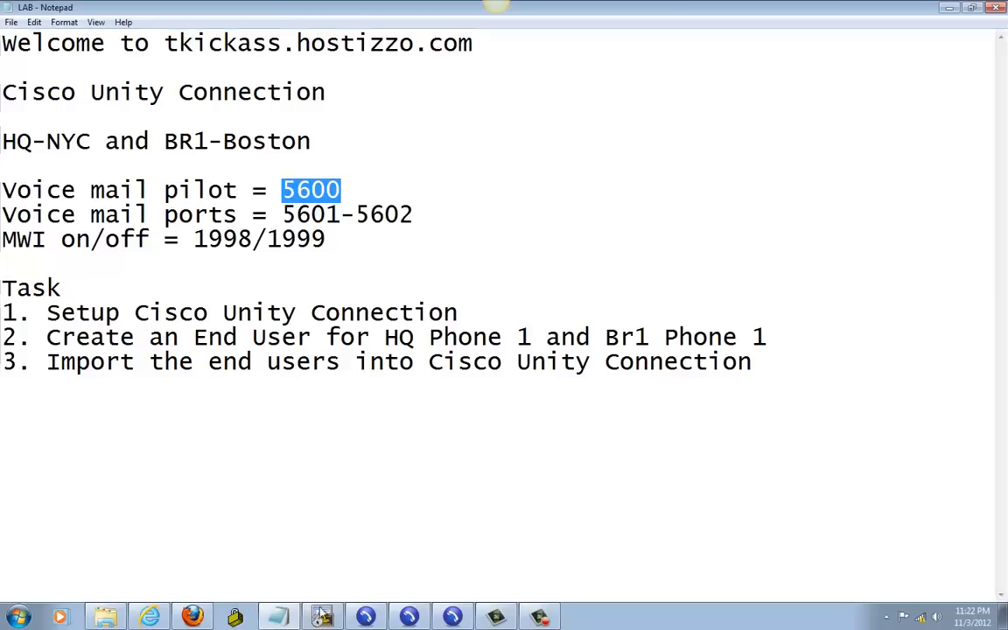
left_click(193, 616)
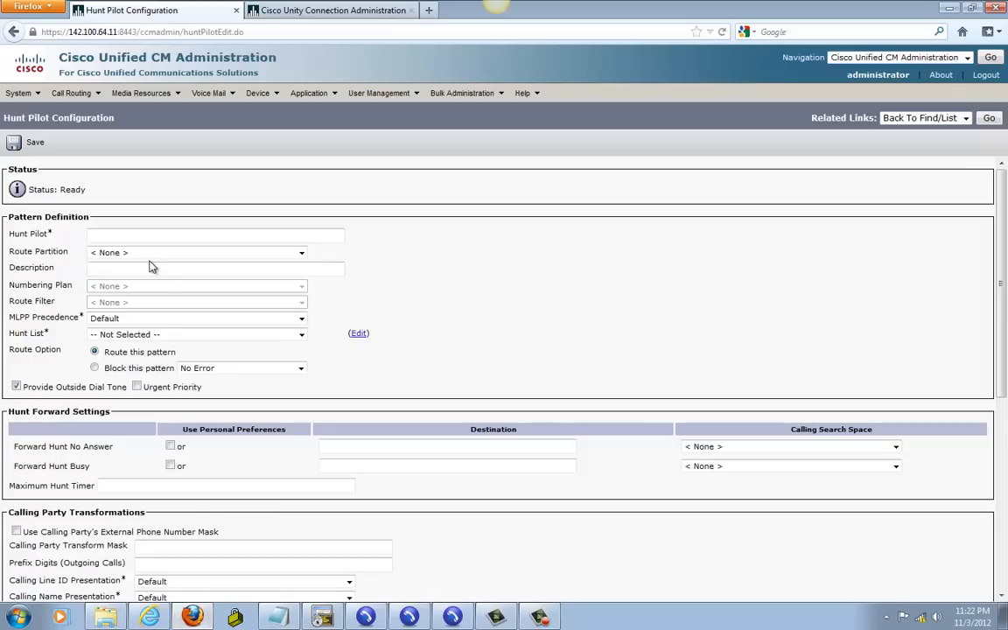
type("5600")
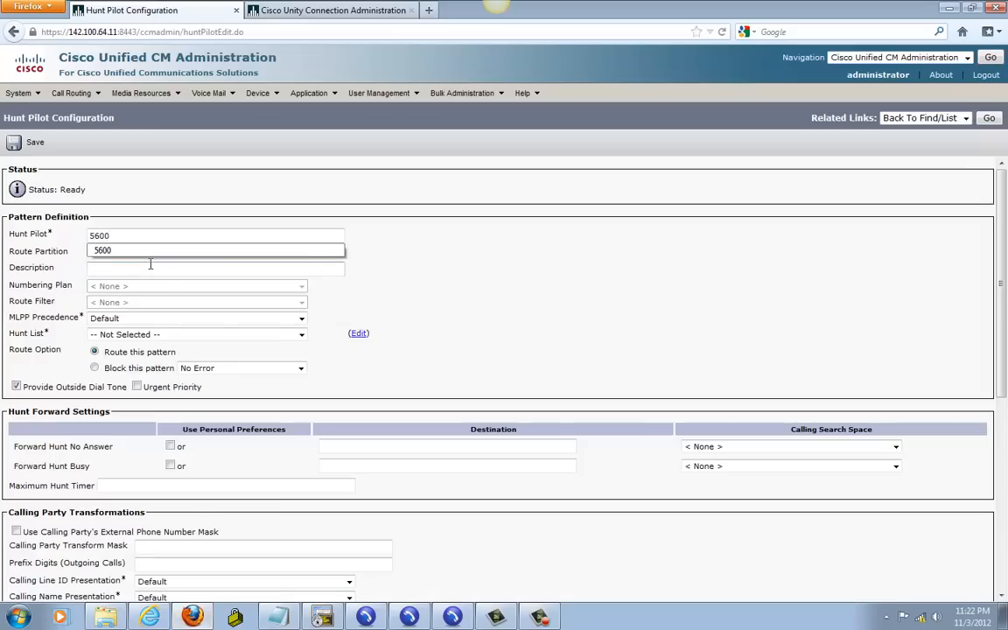
left_click(103, 251)
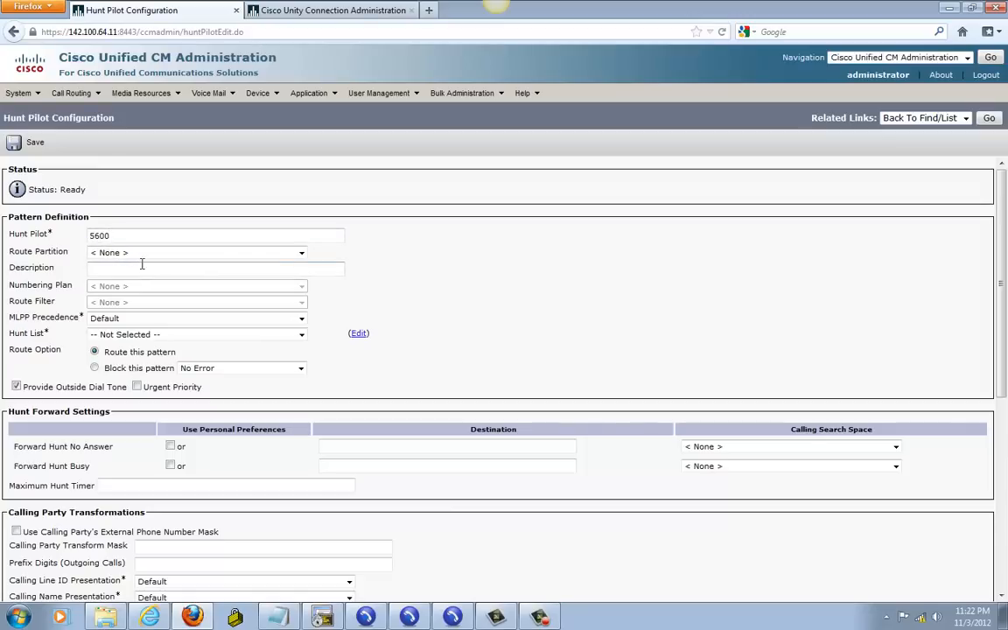
Step: Leave the route partition as None, point the pilot at hunt list hl-voicemail, and save
left_click(119, 255)
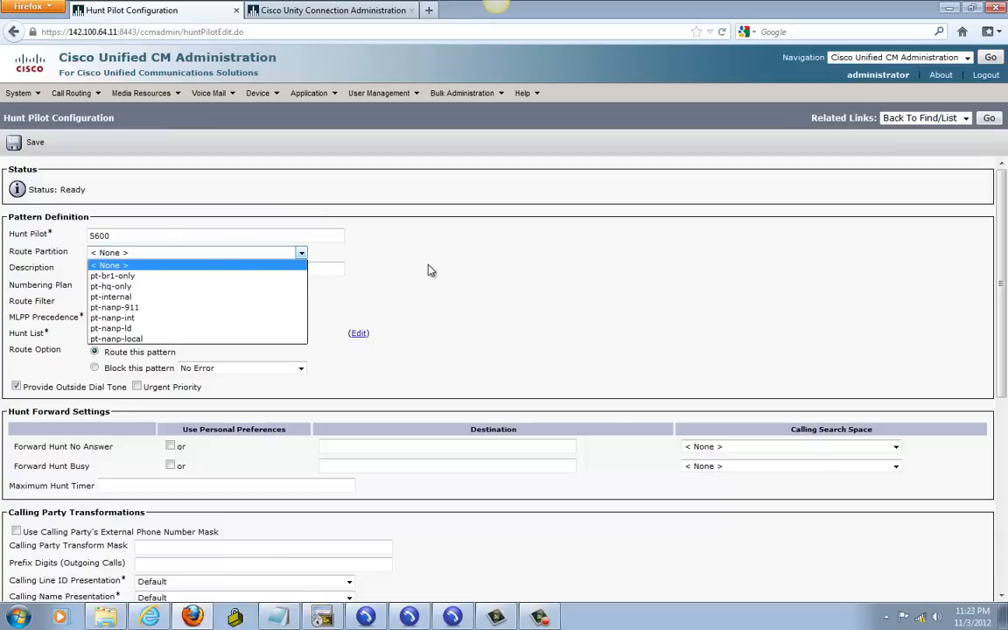
left_click(433, 271)
left_click(119, 253)
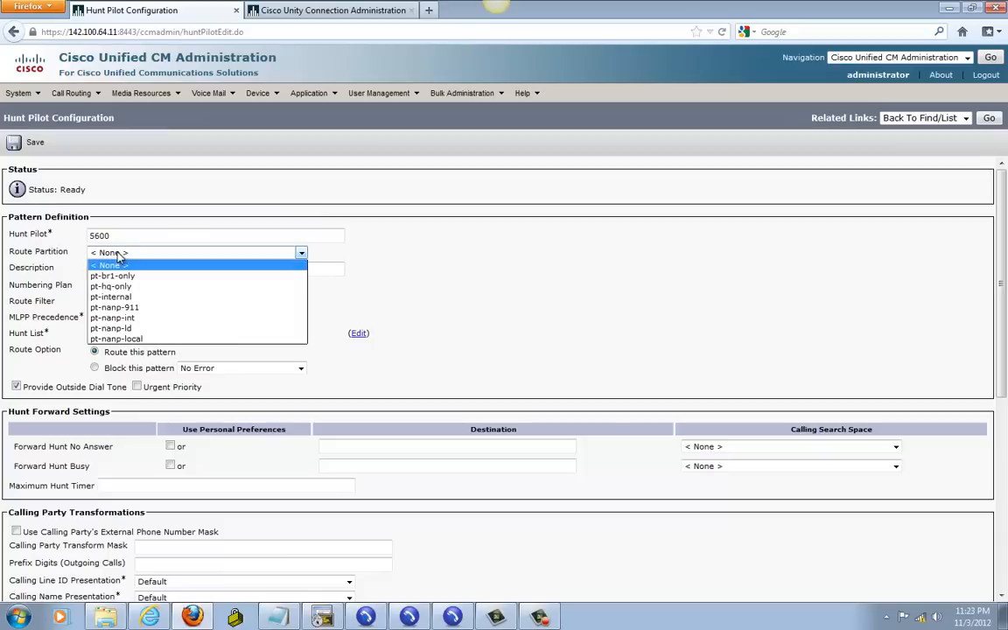
left_click(426, 245)
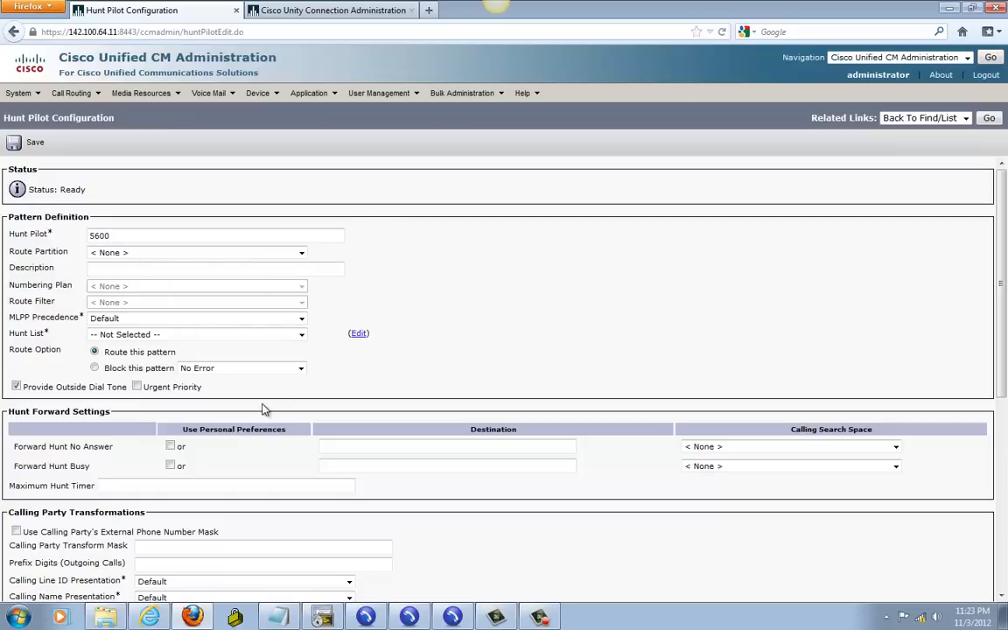
left_click(131, 338)
left_click(103, 355)
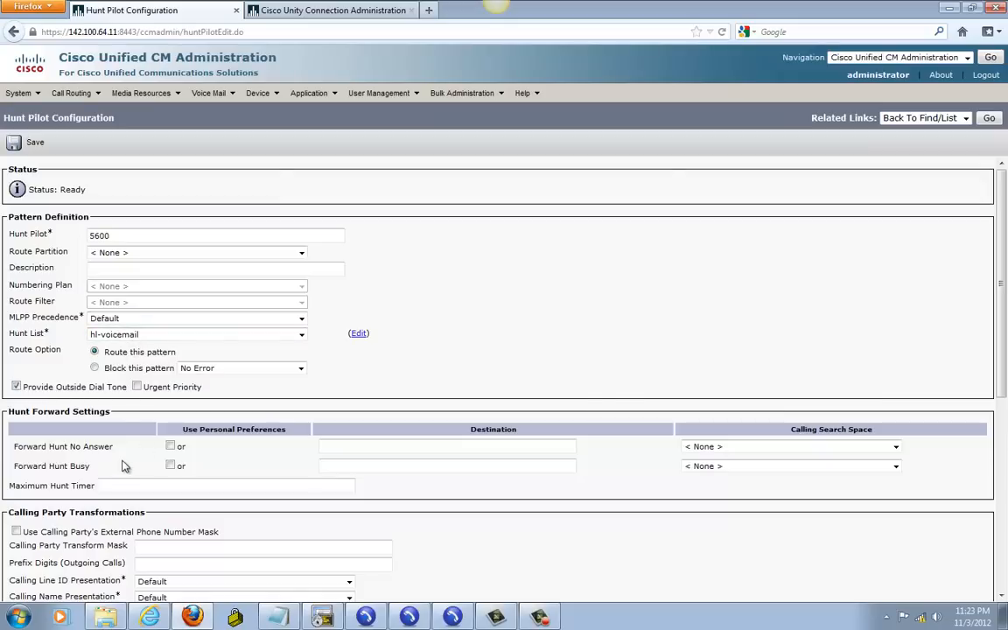
left_click(34, 143)
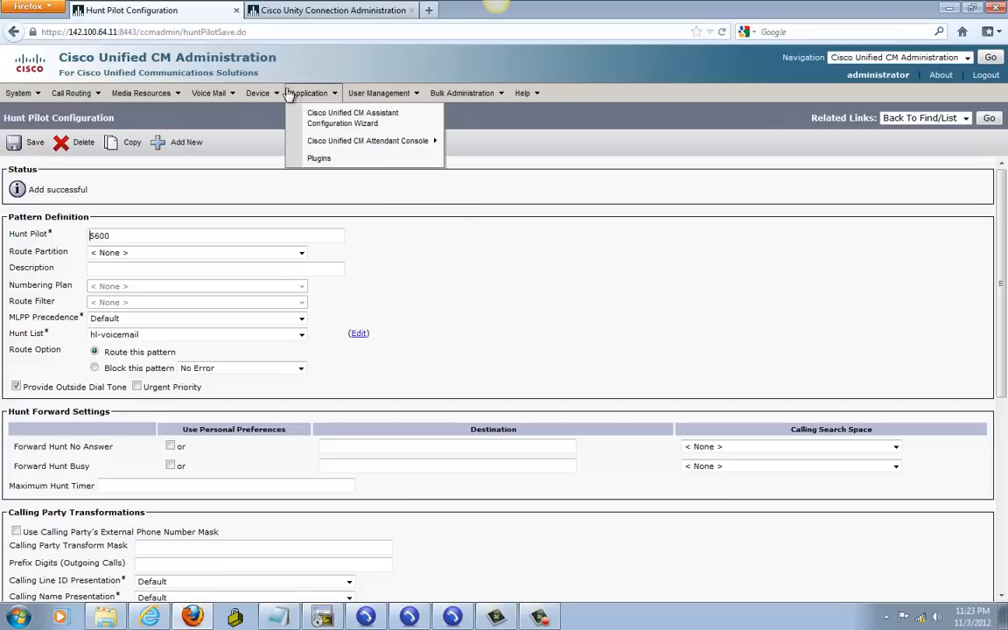
Step: Add message waiting number 1998 with indicator On and css-internal, and save
mouse_move(223, 101)
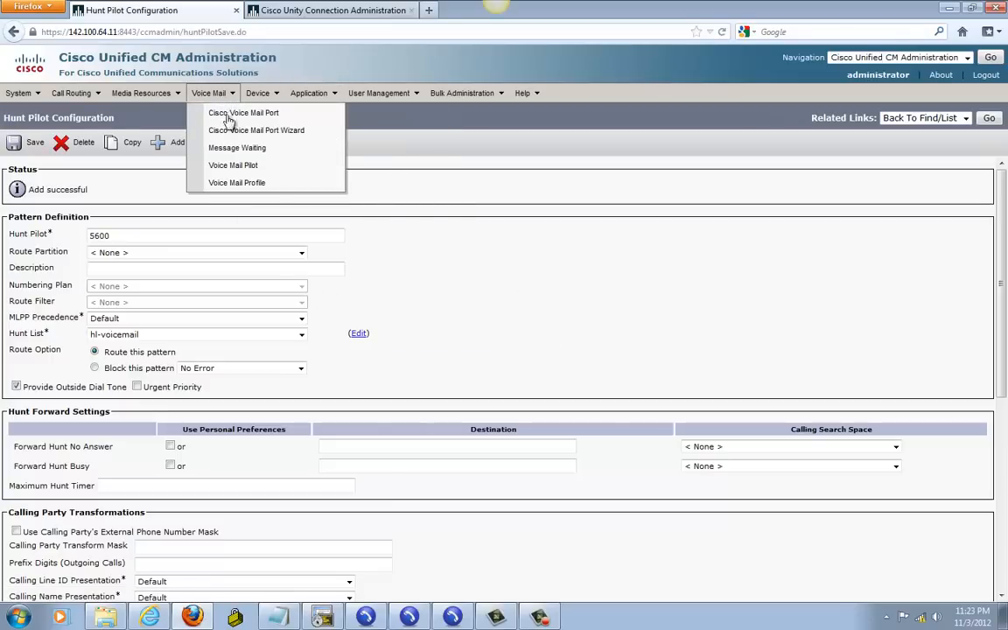
left_click(252, 147)
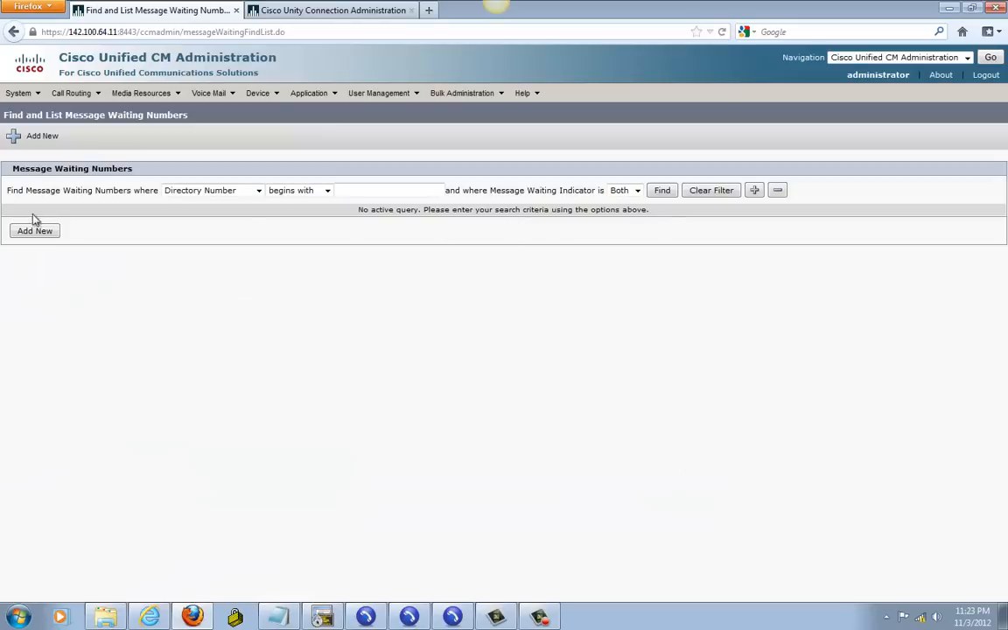
left_click(661, 190)
left_click(43, 284)
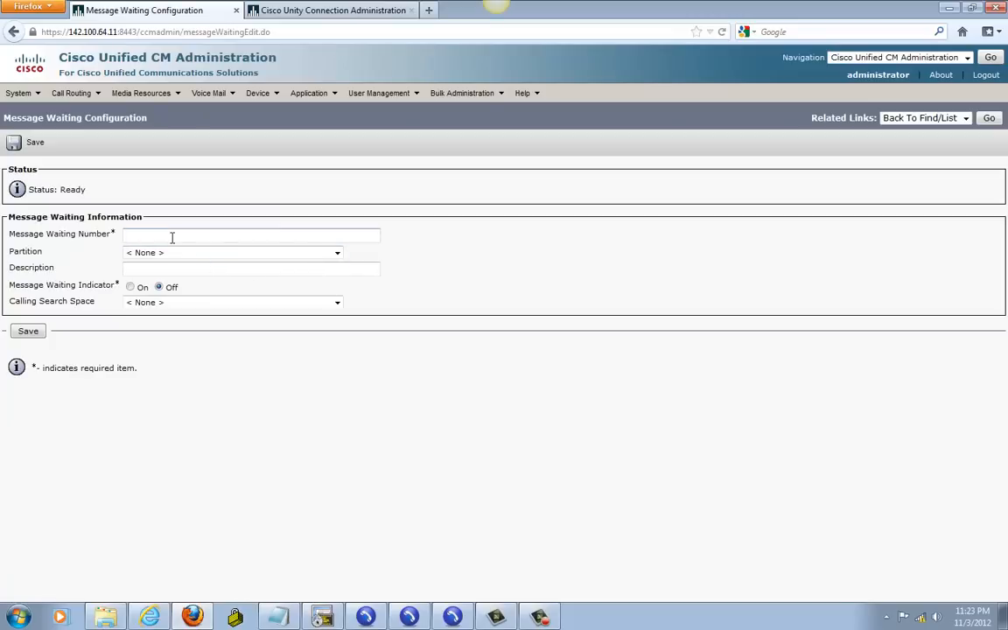
left_click(275, 619)
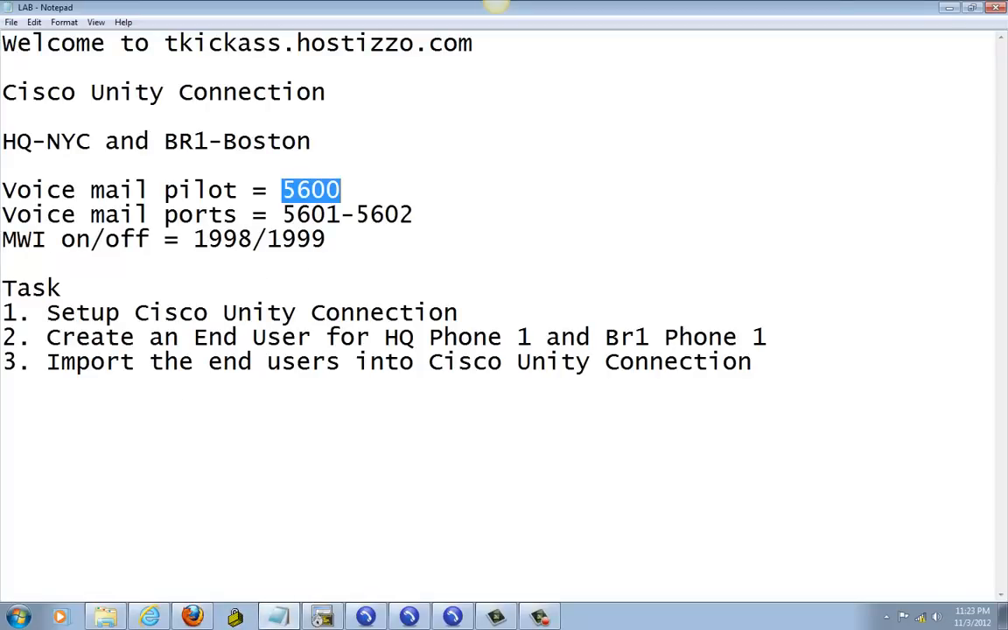
key("alt+Tab")
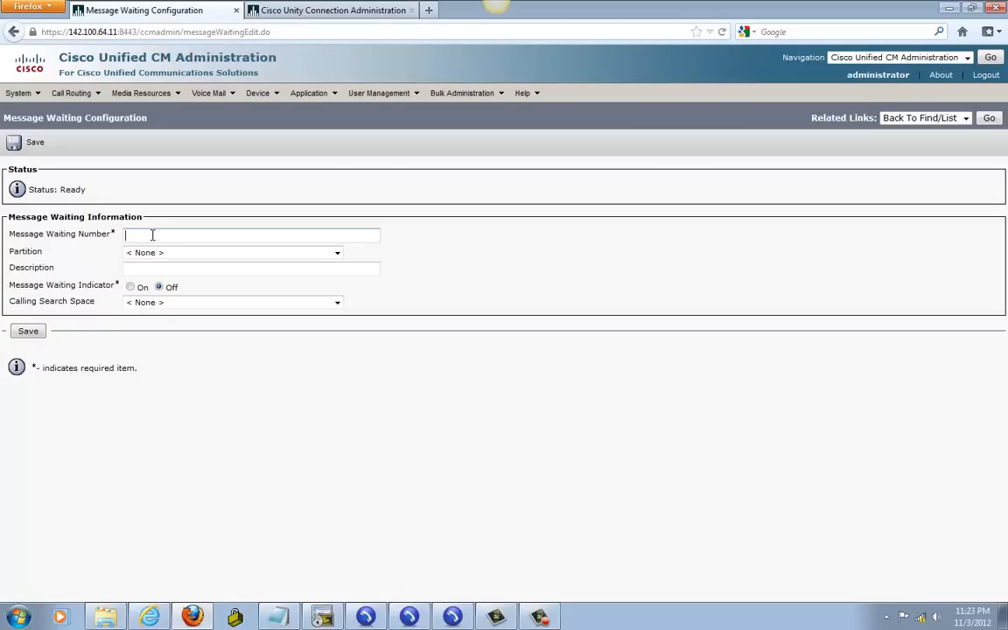
type("1998")
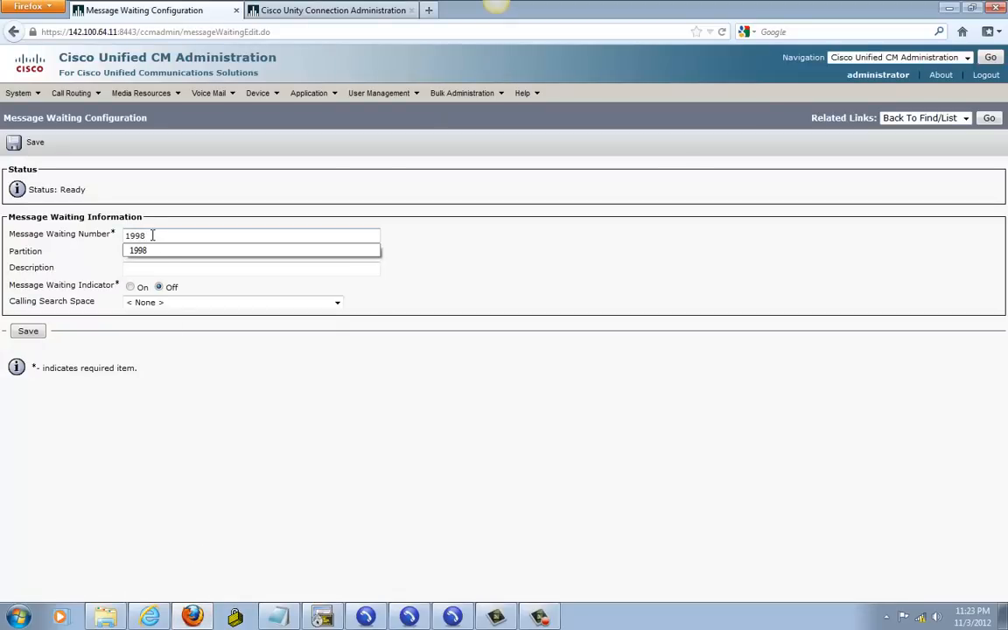
left_click(166, 266)
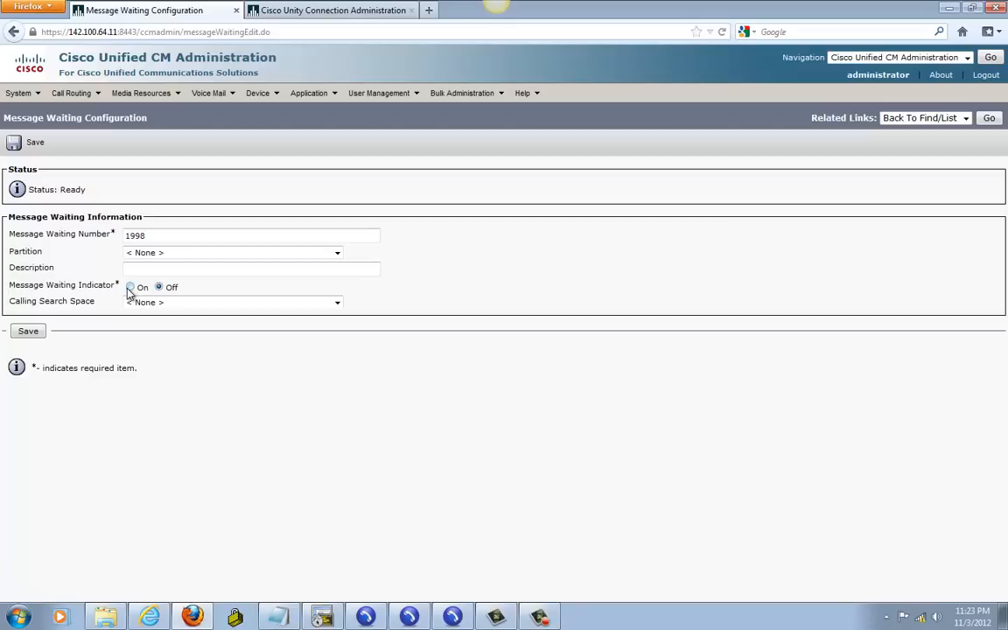
left_click(132, 289)
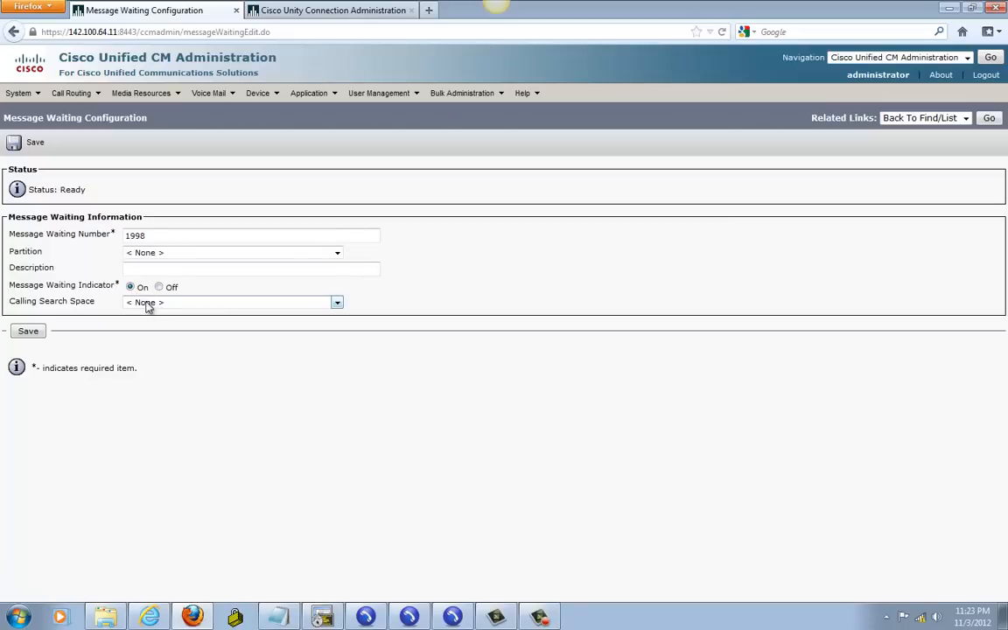
left_click(140, 304)
left_click(136, 347)
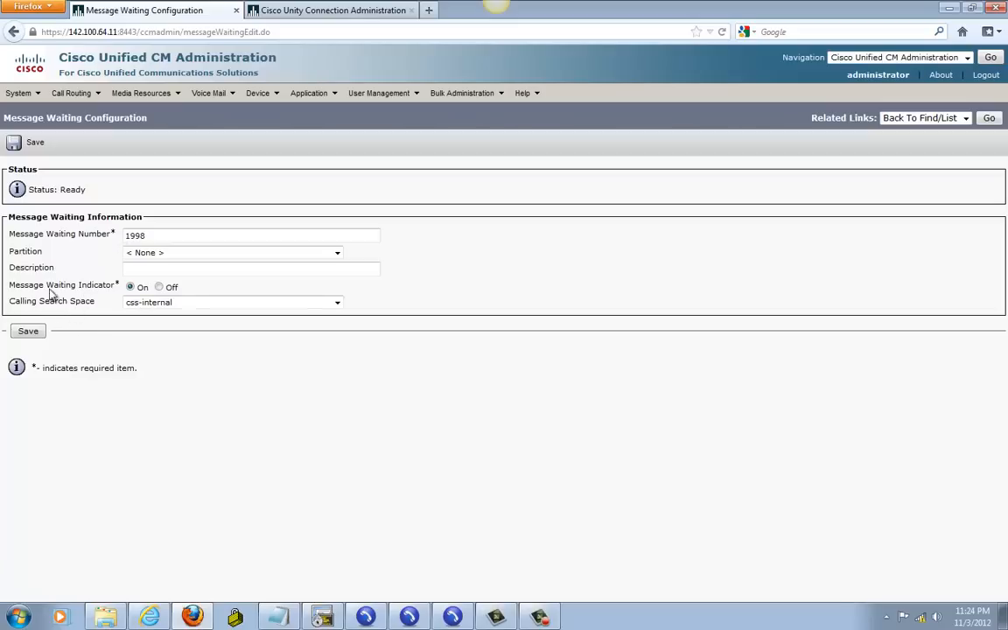
left_click(27, 331)
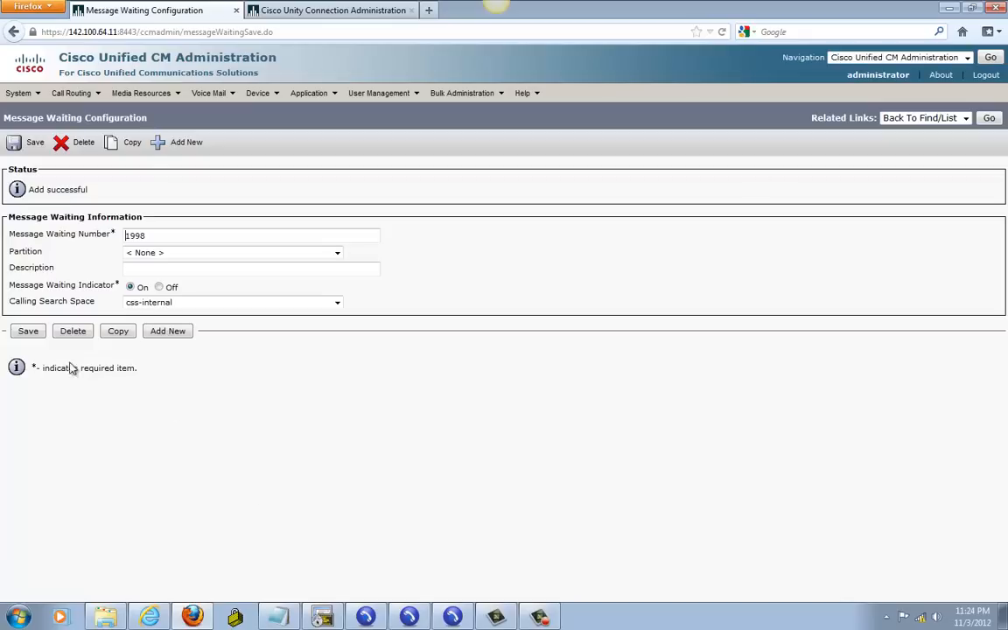
Step: Copy the 1998 entry to create 1999 with the indicator Off, and save
left_click(133, 145)
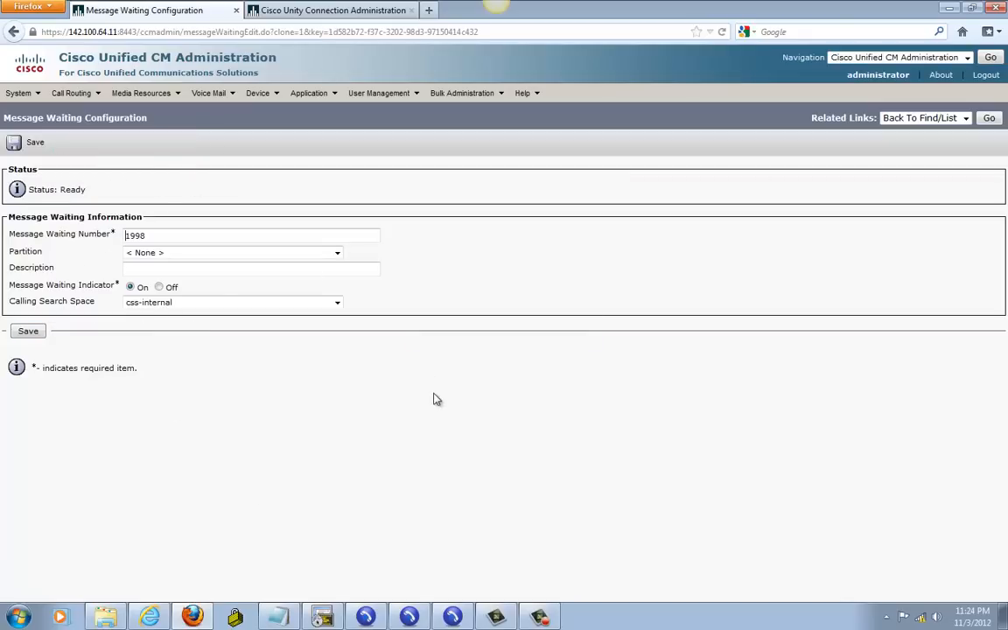
left_click(162, 233)
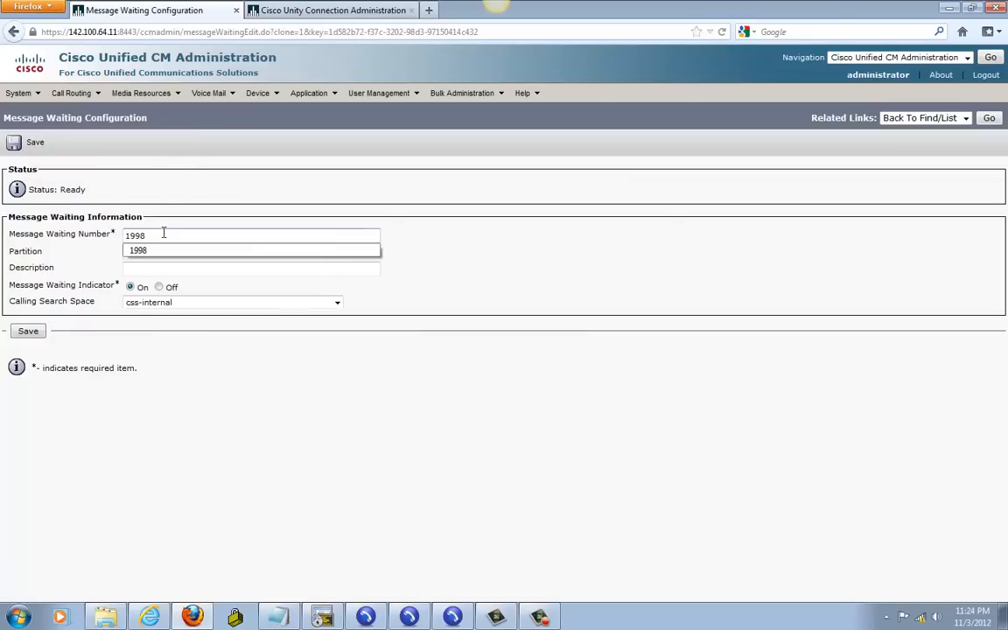
key("BackSpace")
type("9")
left_click(539, 451)
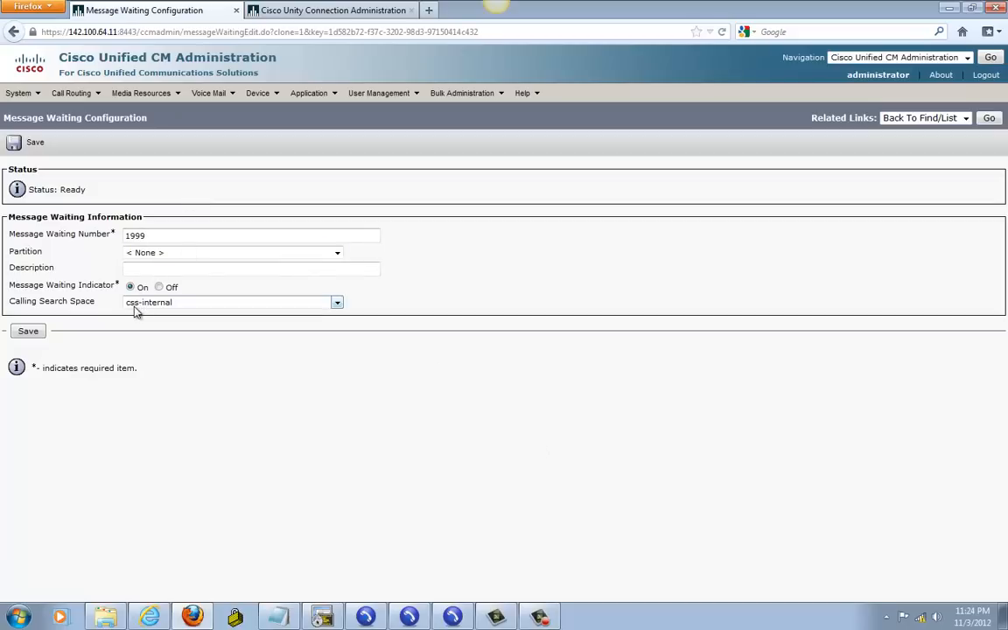
left_click(159, 287)
left_click(29, 330)
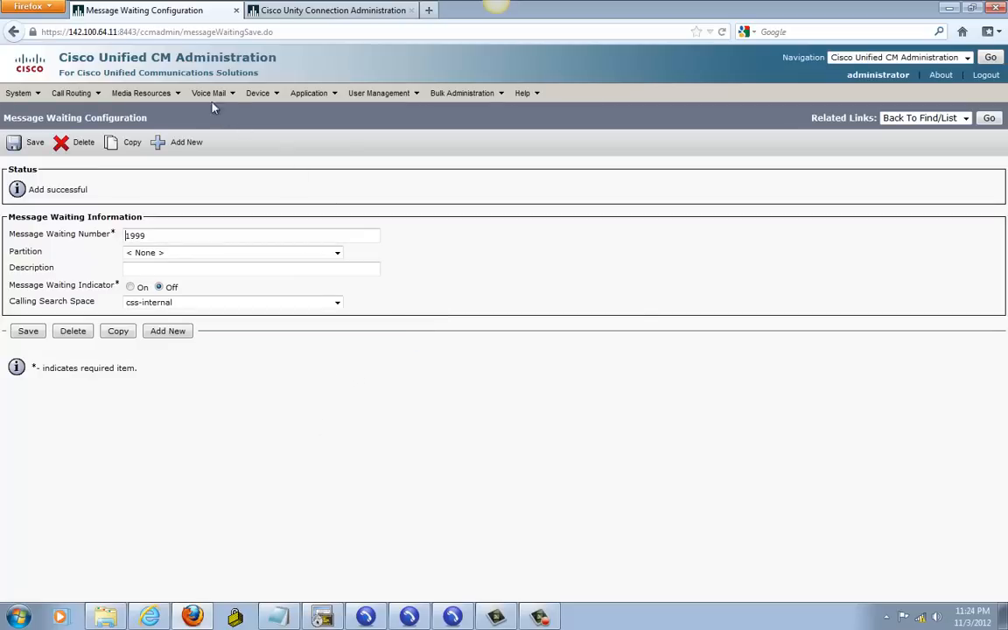
Step: Give the Default voice mail pilot number 5600 and calling search space css-internal, then save
mouse_move(213, 98)
left_click(233, 172)
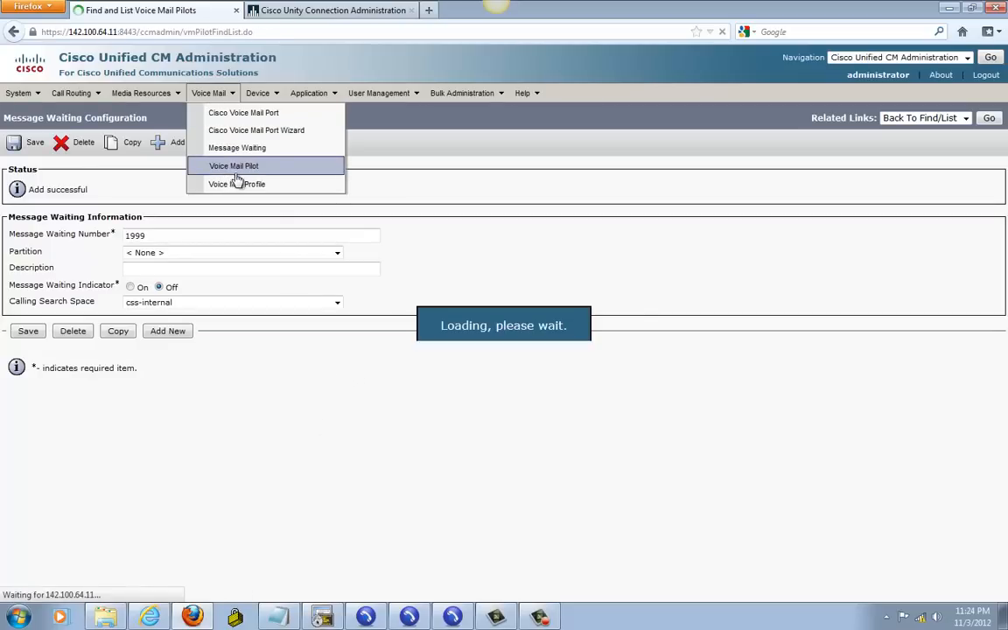
left_click(425, 192)
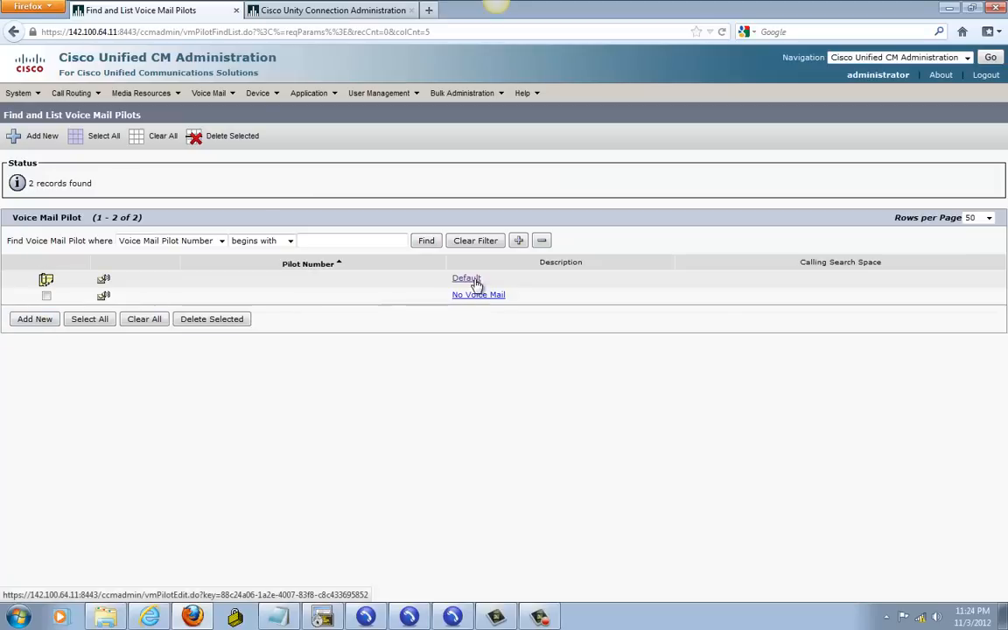
left_click(104, 280)
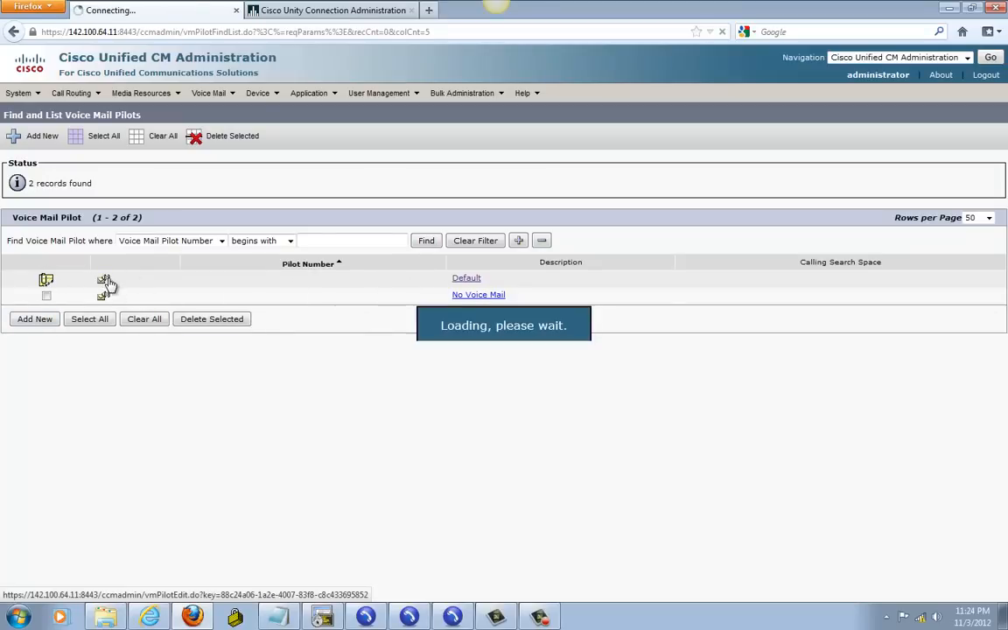
left_click(137, 238)
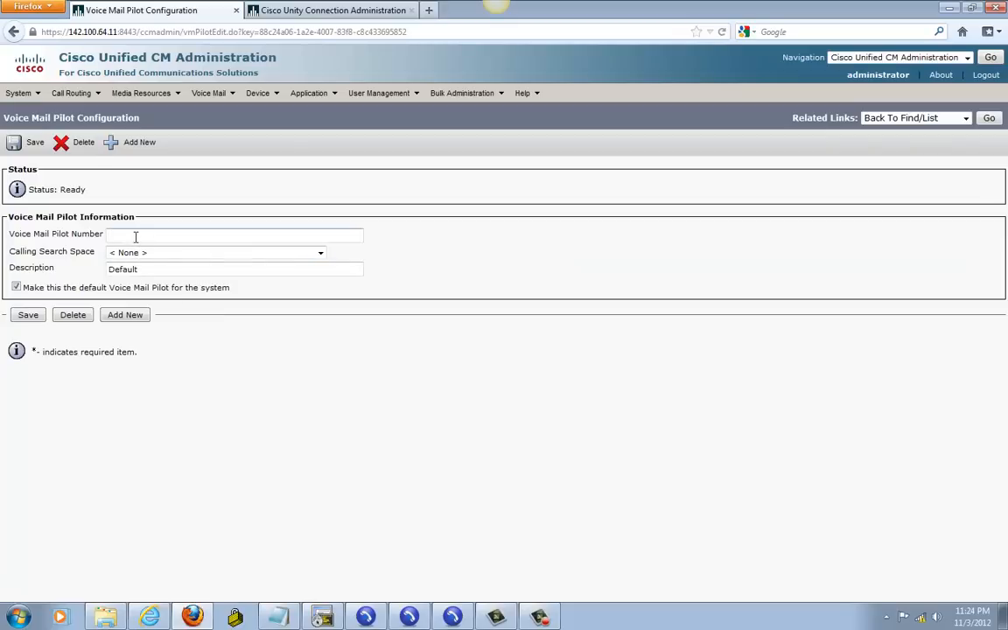
left_click(280, 616)
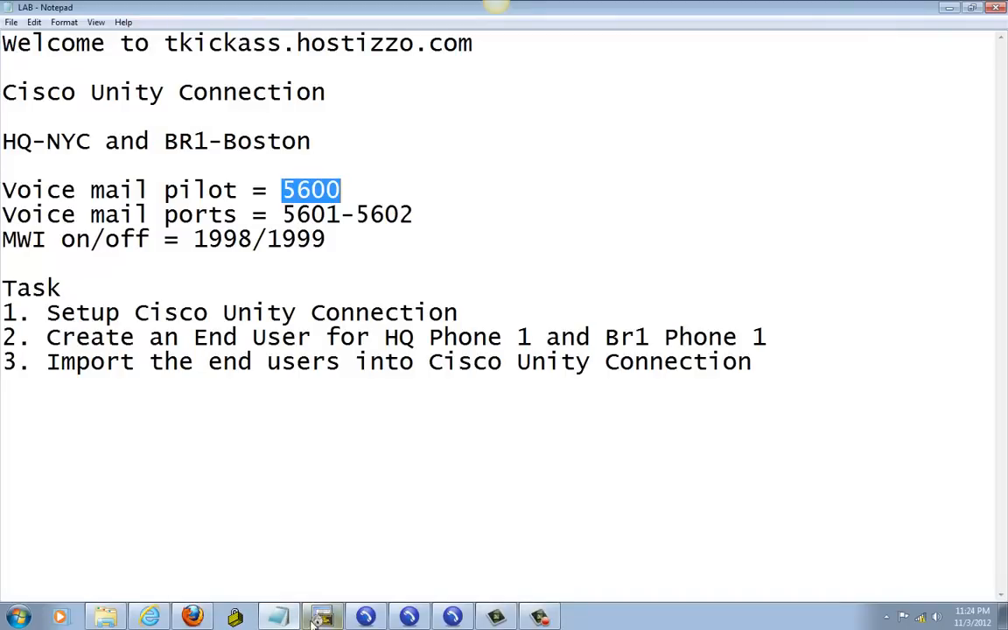
left_click(192, 616)
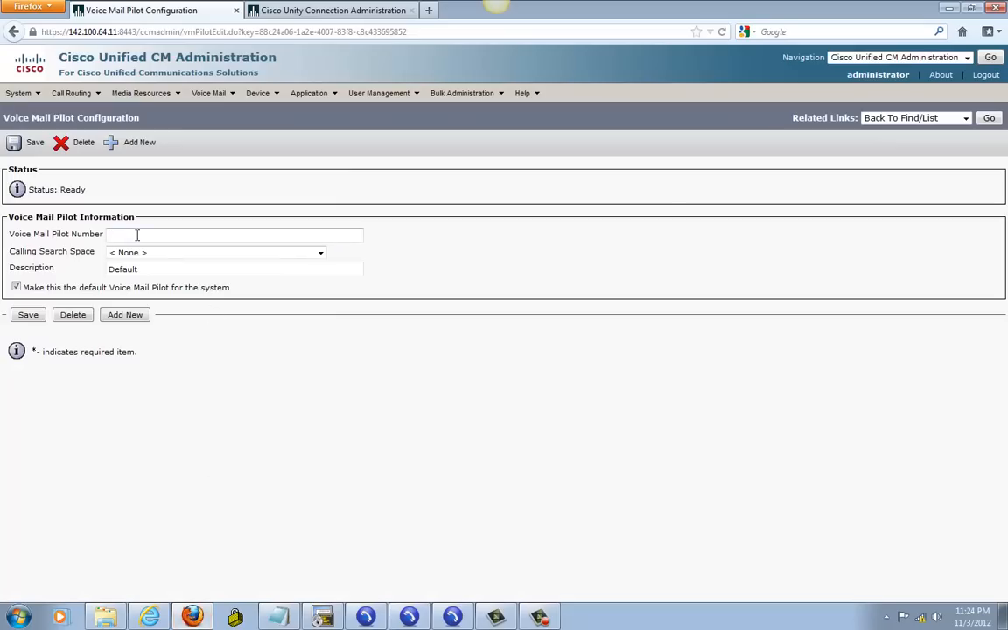
type("5600")
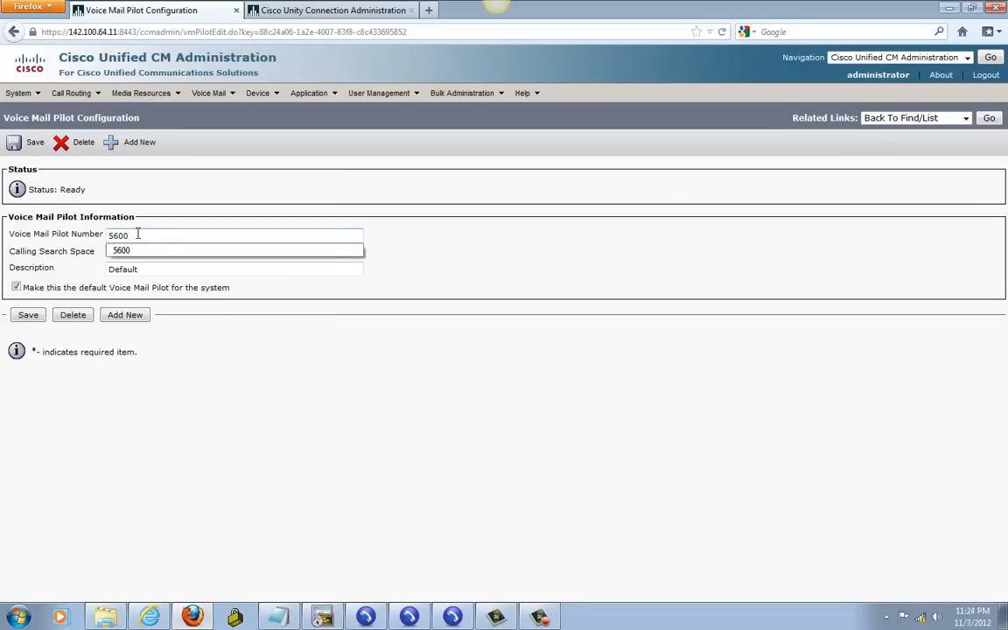
left_click(122, 251)
left_click(122, 253)
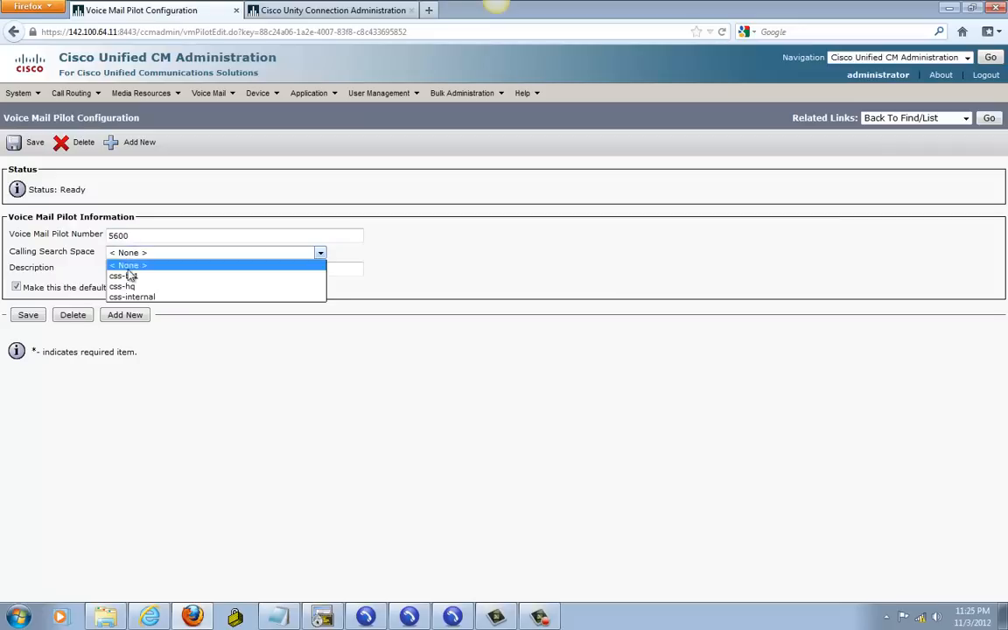
left_click(131, 297)
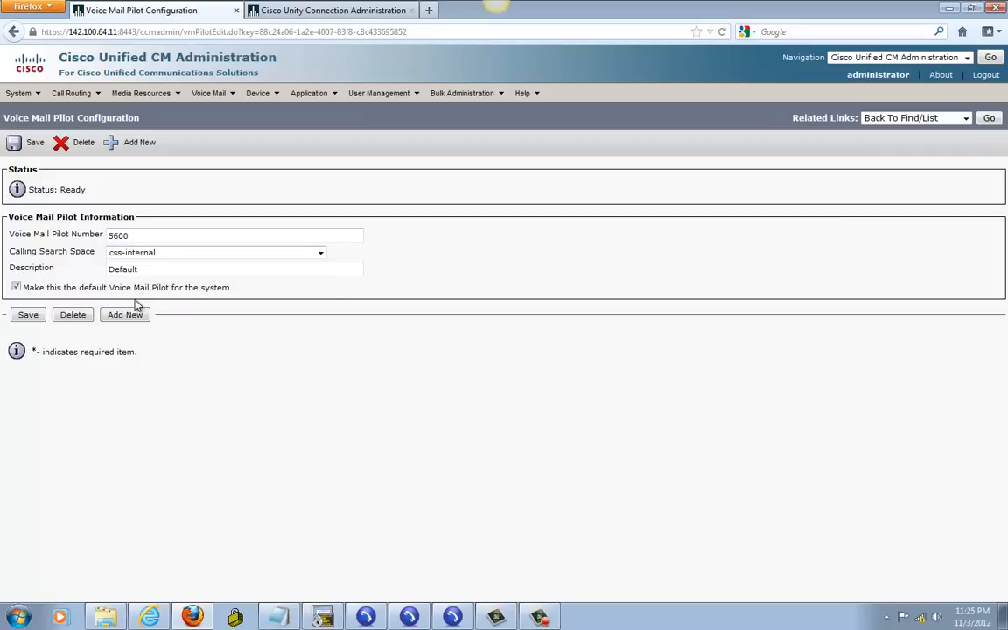
left_click(26, 315)
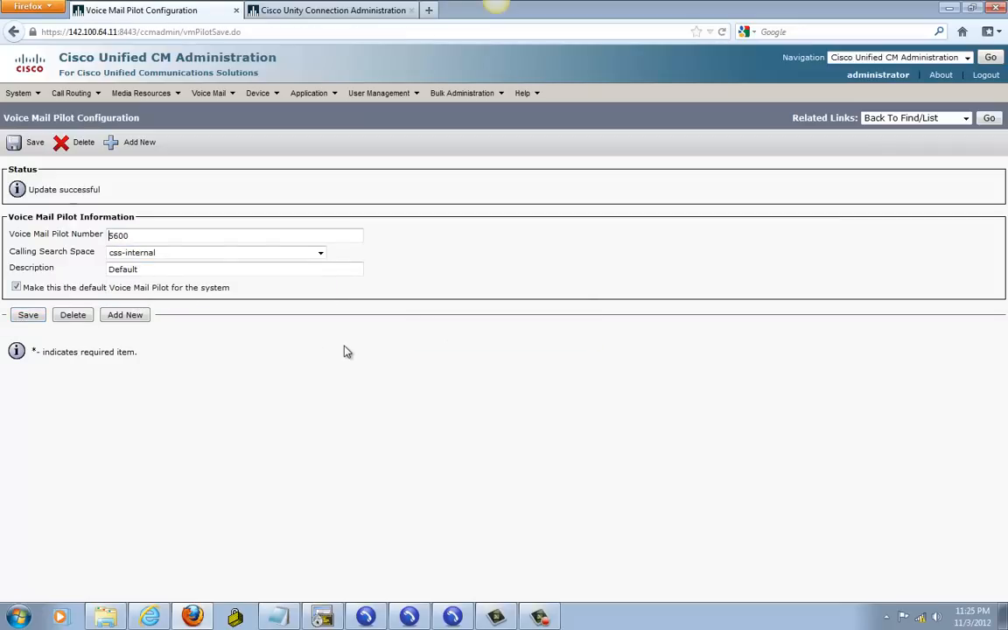
Step: Open the Default voice mail profile, keep pilot 5600/css-internal, and save it
mouse_move(208, 94)
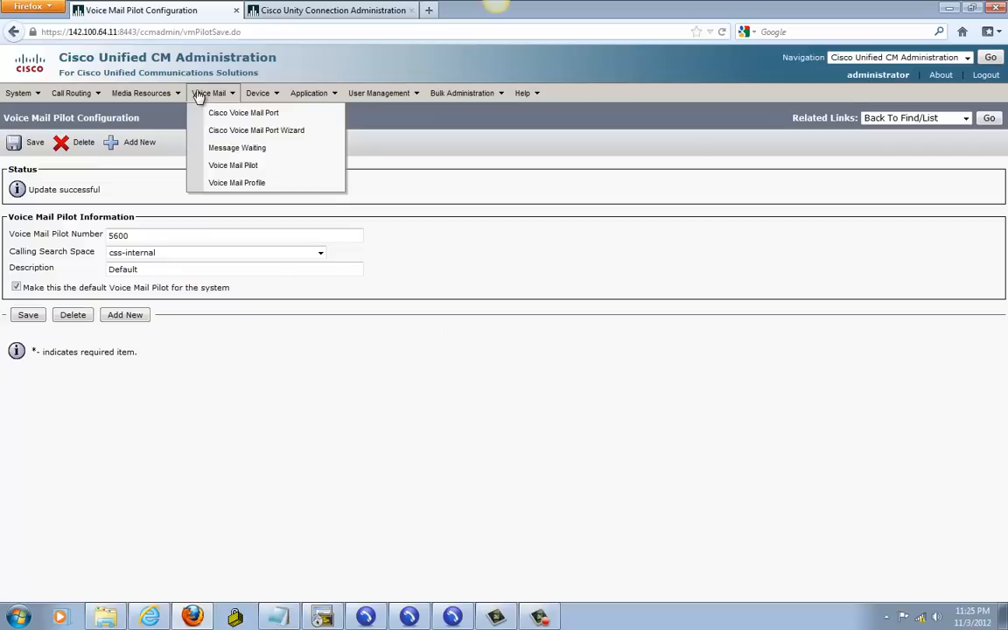
left_click(209, 184)
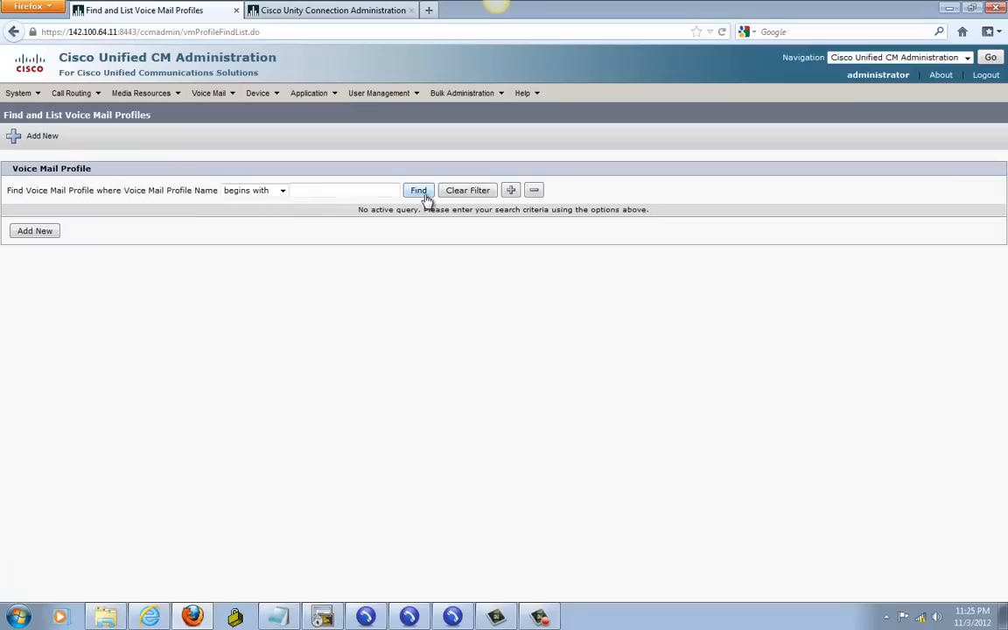
left_click(422, 192)
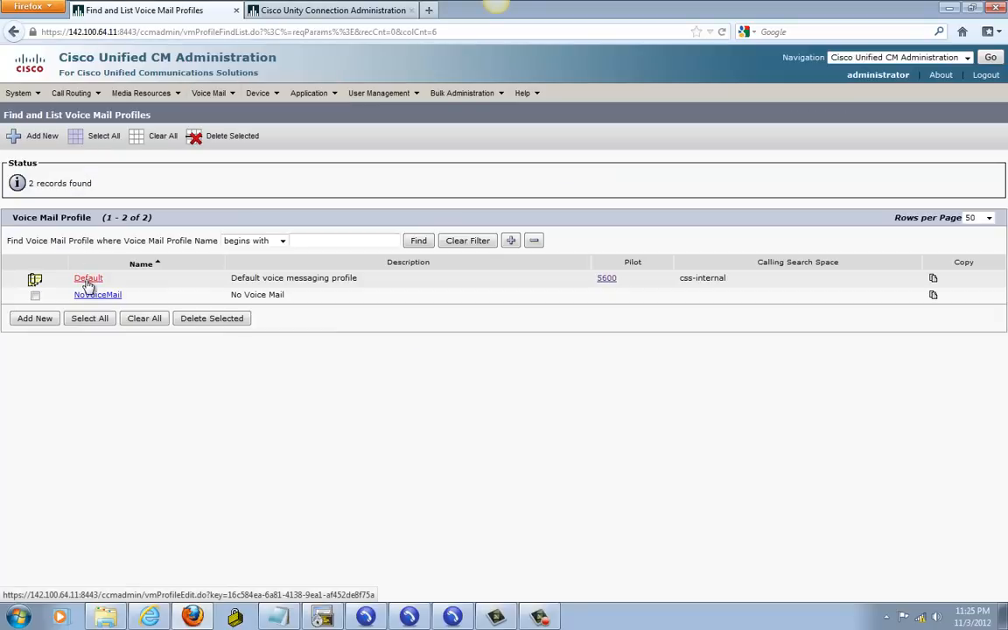
left_click(88, 280)
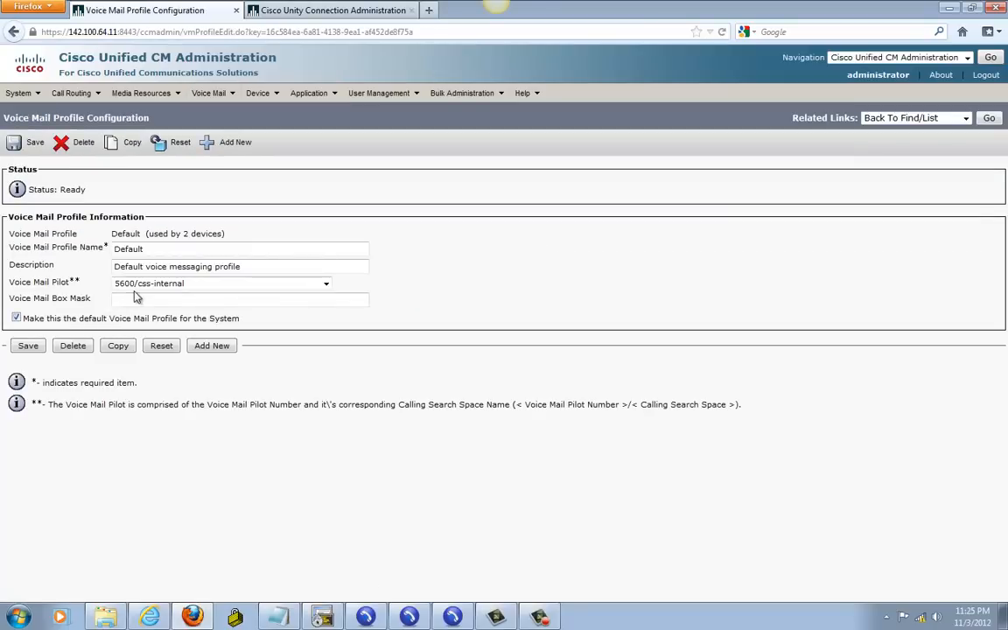
left_click(135, 292)
left_click(135, 291)
left_click(27, 347)
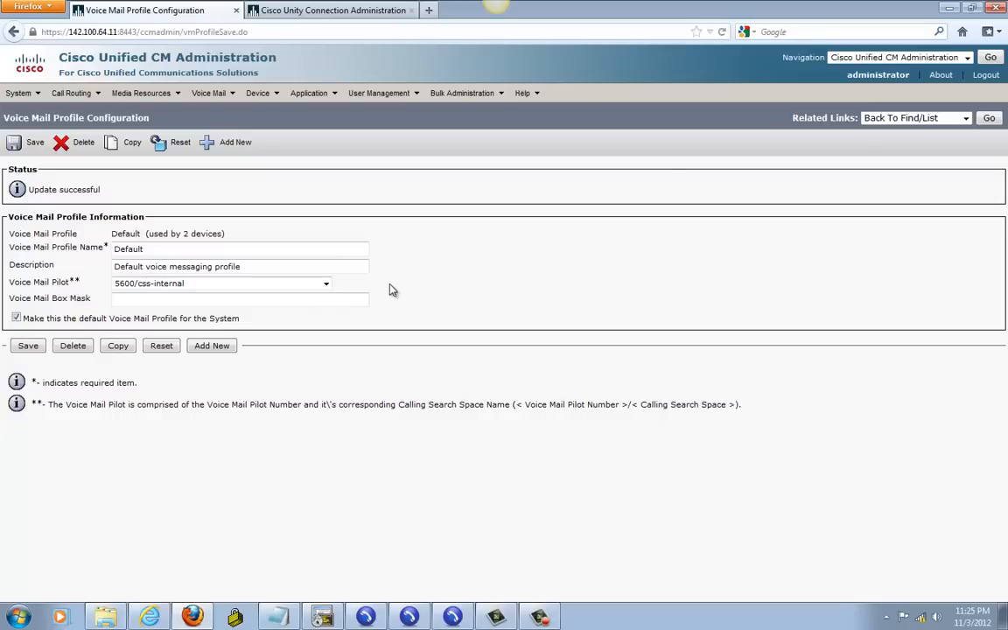
Step: Open calling search space css-internal to check that pt-internal is its only partition
mouse_move(77, 93)
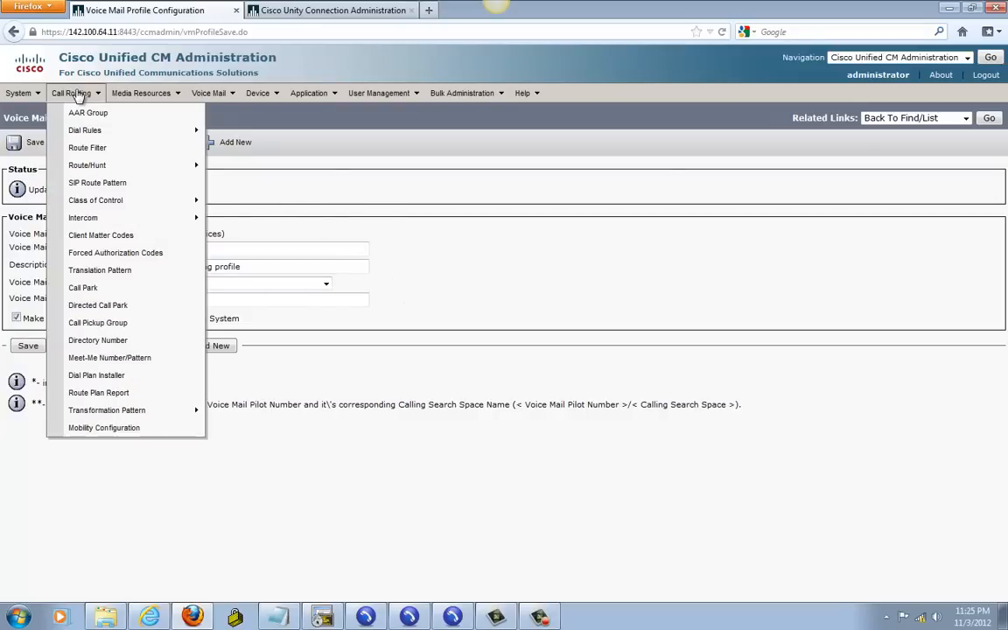
mouse_move(89, 203)
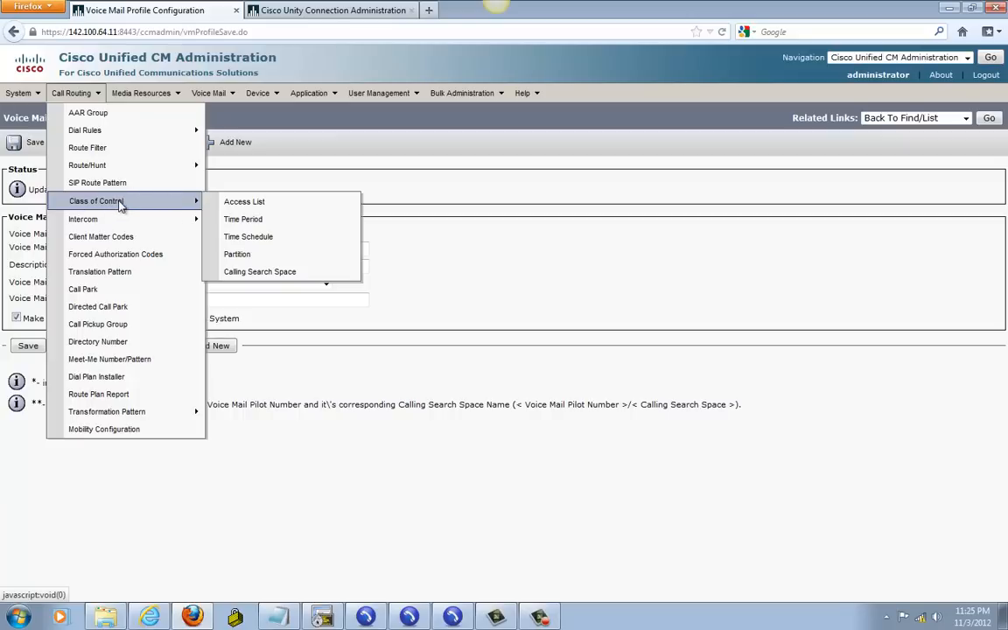
left_click(251, 272)
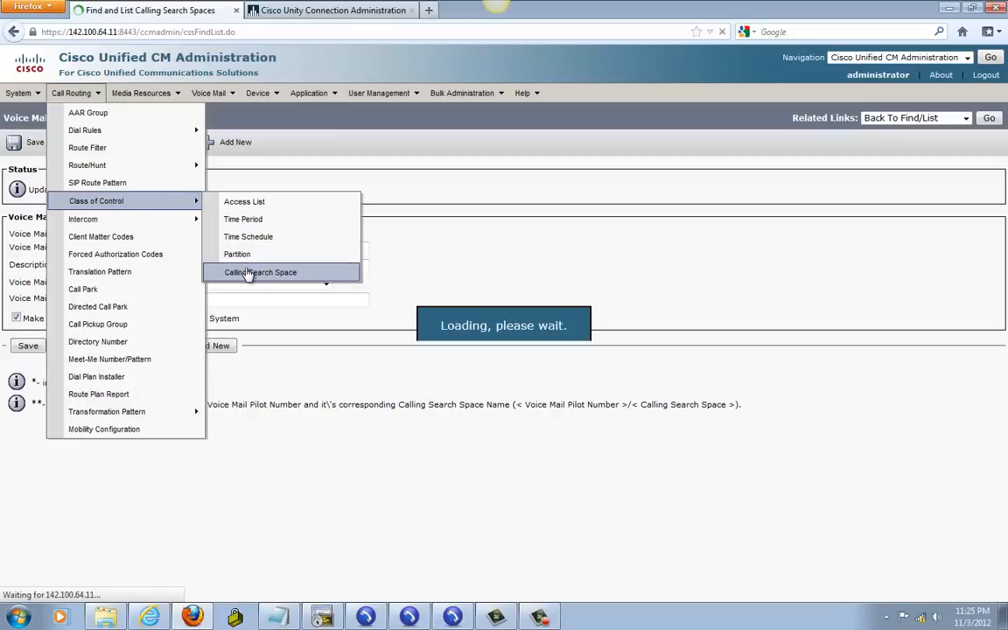
left_click(403, 189)
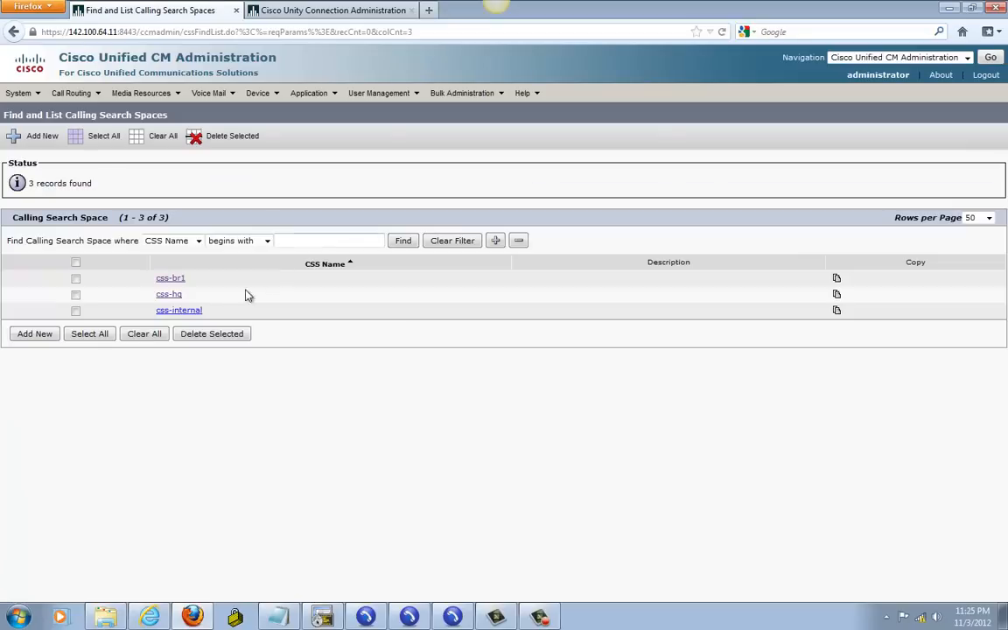
left_click(169, 311)
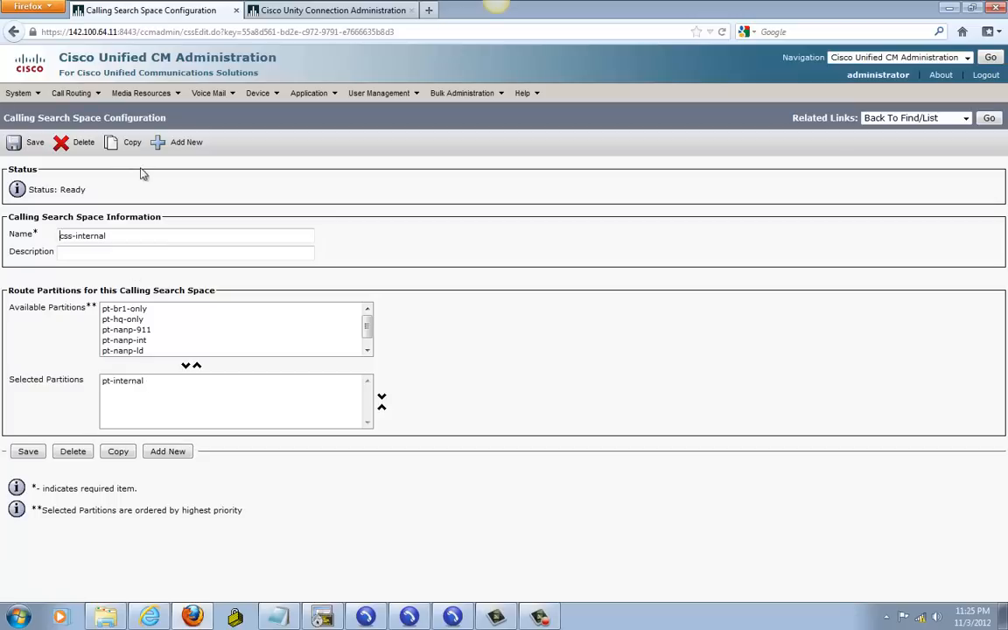
mouse_move(263, 103)
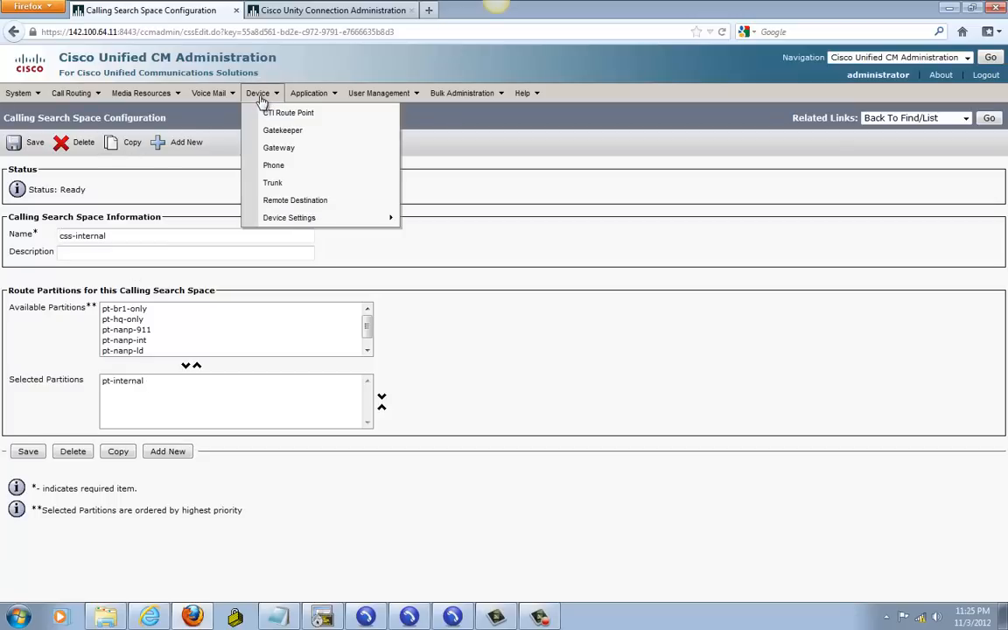
Step: On phone SEP002219FF6986, set line 1001's route partition to pt-internal
left_click(288, 164)
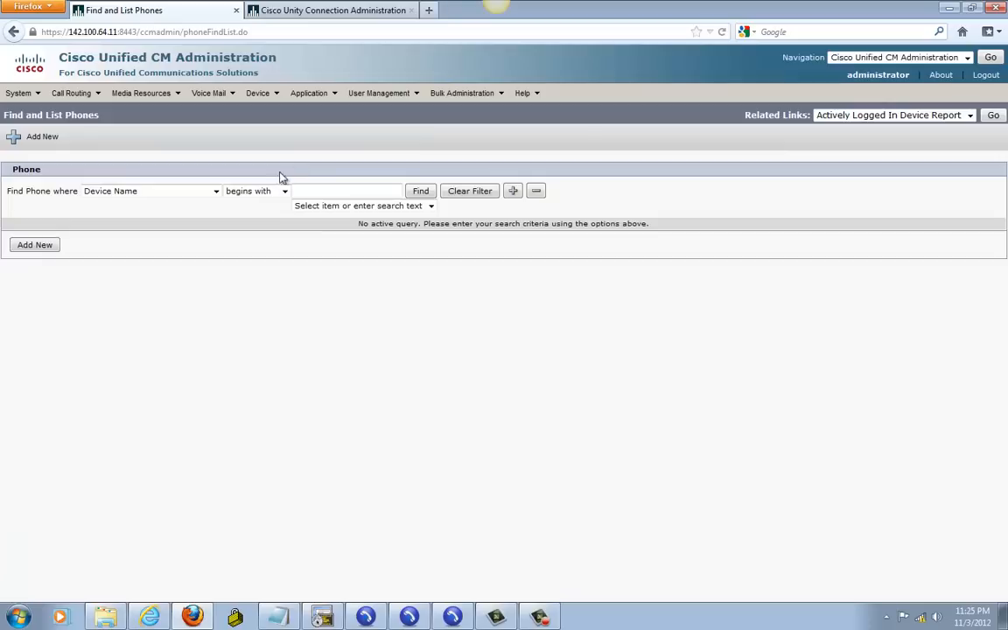
left_click(420, 190)
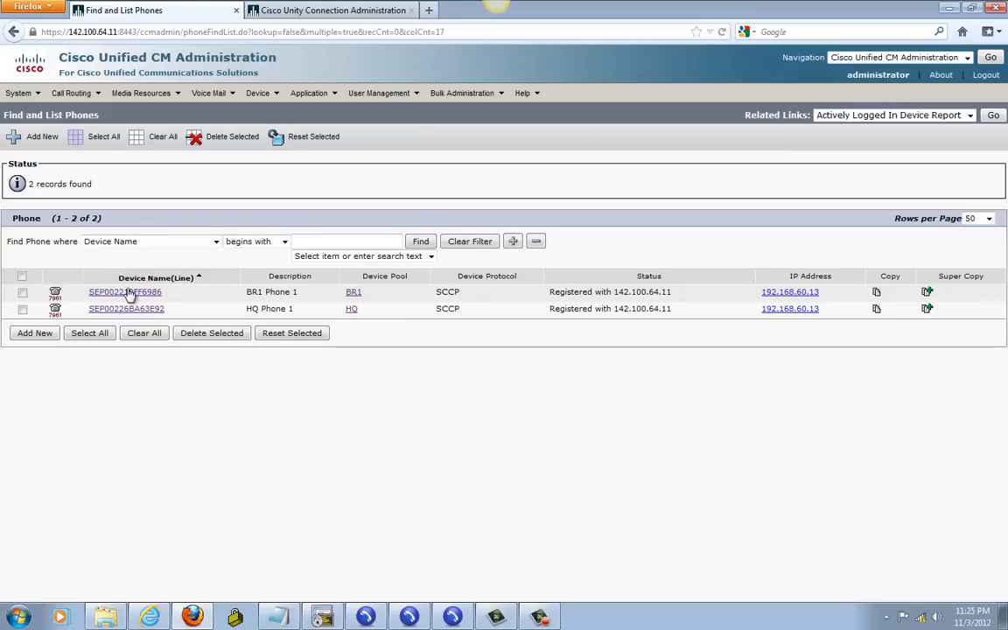
left_click(126, 292)
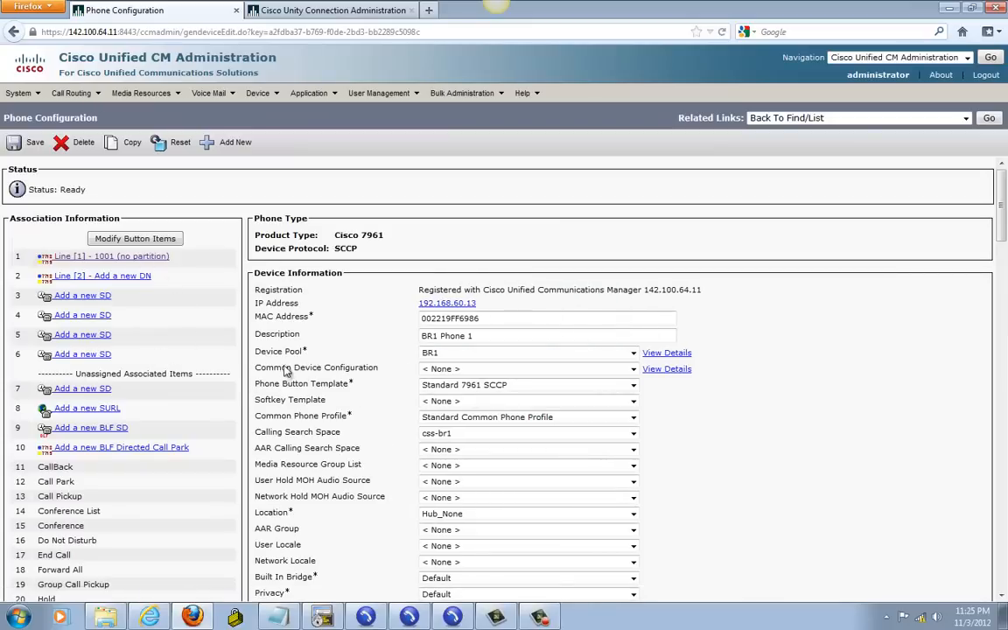
scroll(286, 371, "down", 1)
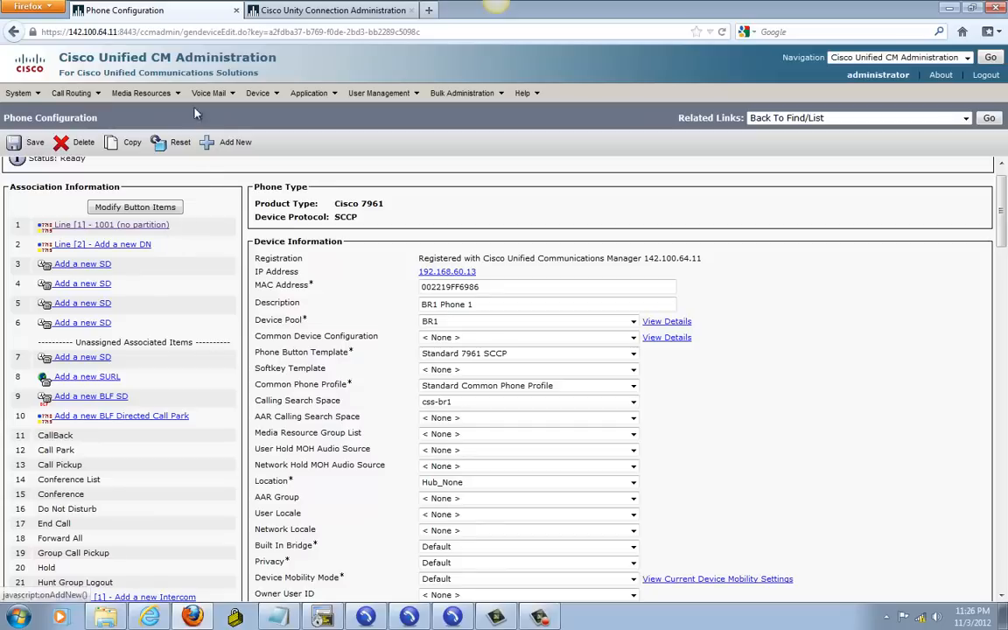
left_click(108, 227)
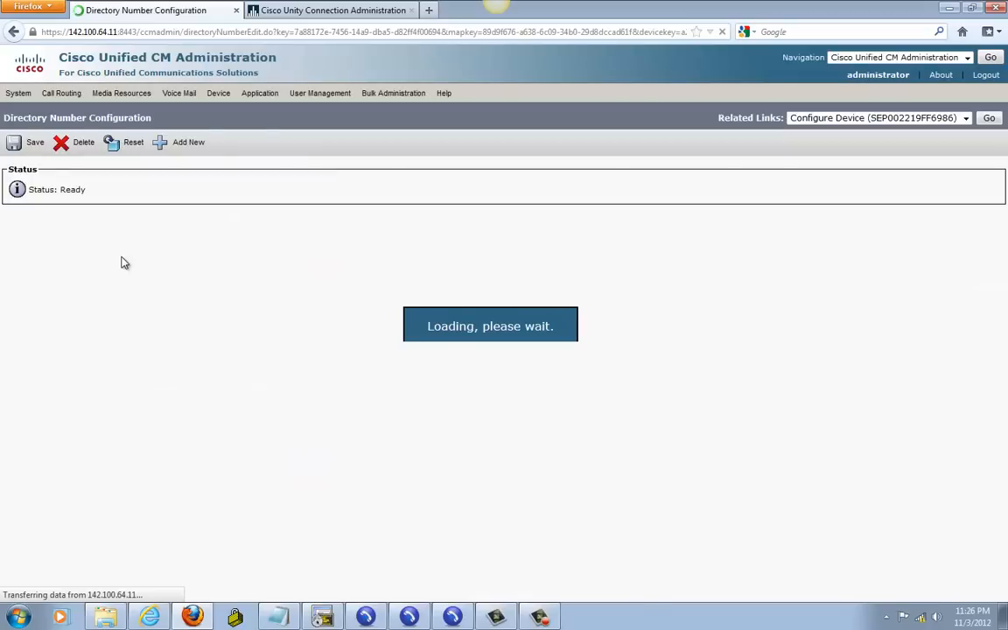
left_click(129, 252)
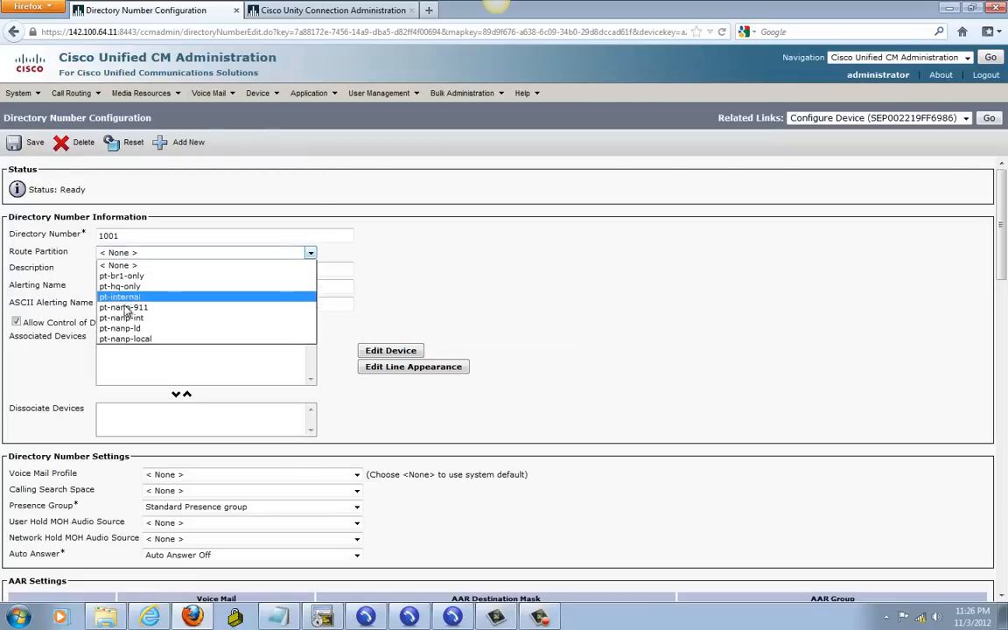
left_click(124, 298)
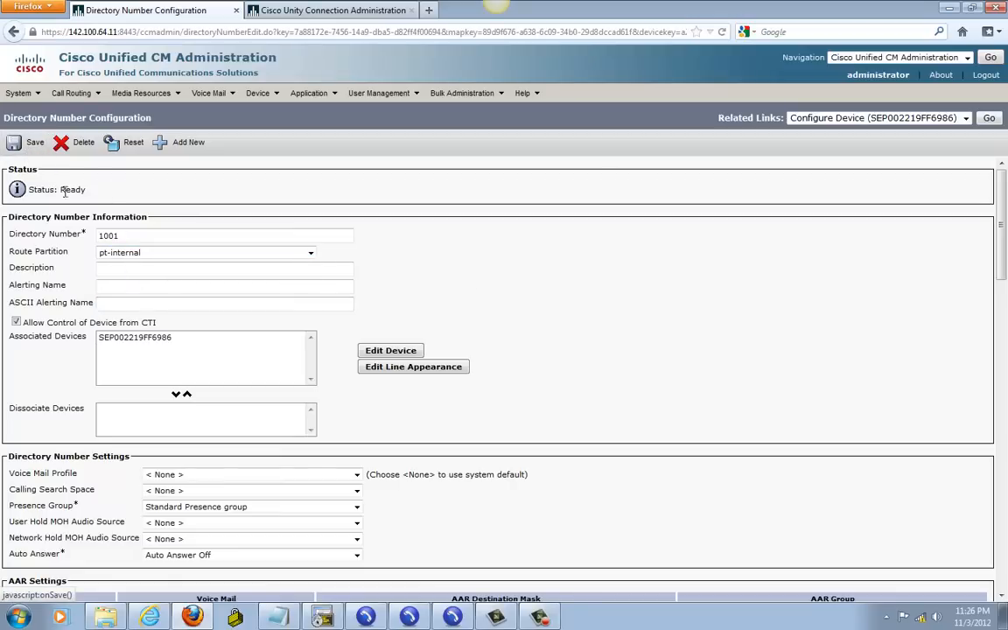
Step: Forward busy internal and external calls to voicemail, not unregistered calls, and save line 1001
scroll(823, 385, "down", 1)
left_click_drag(1003, 295, 1003, 372)
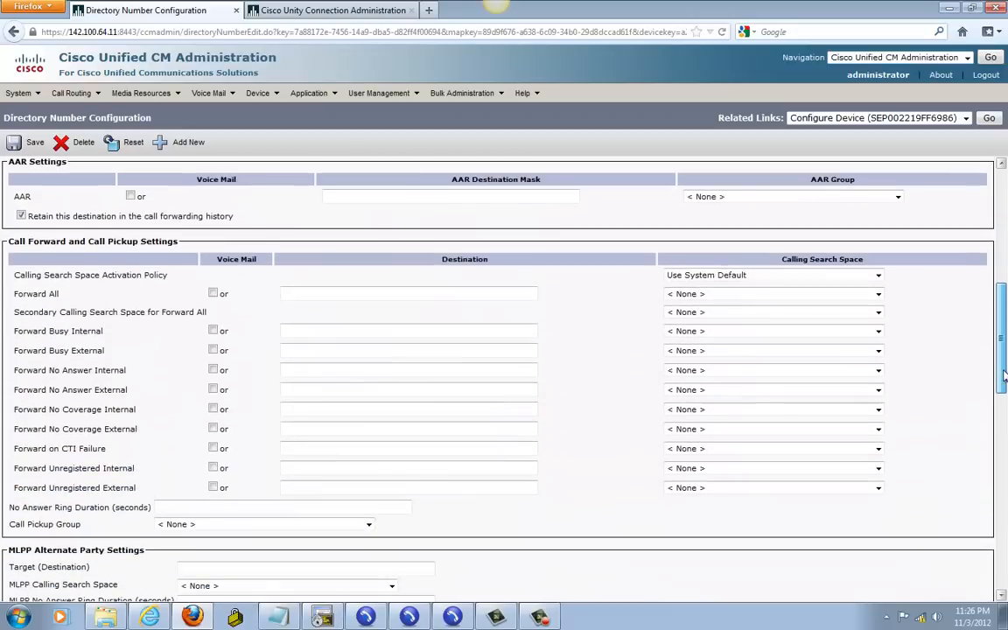
left_click(214, 331)
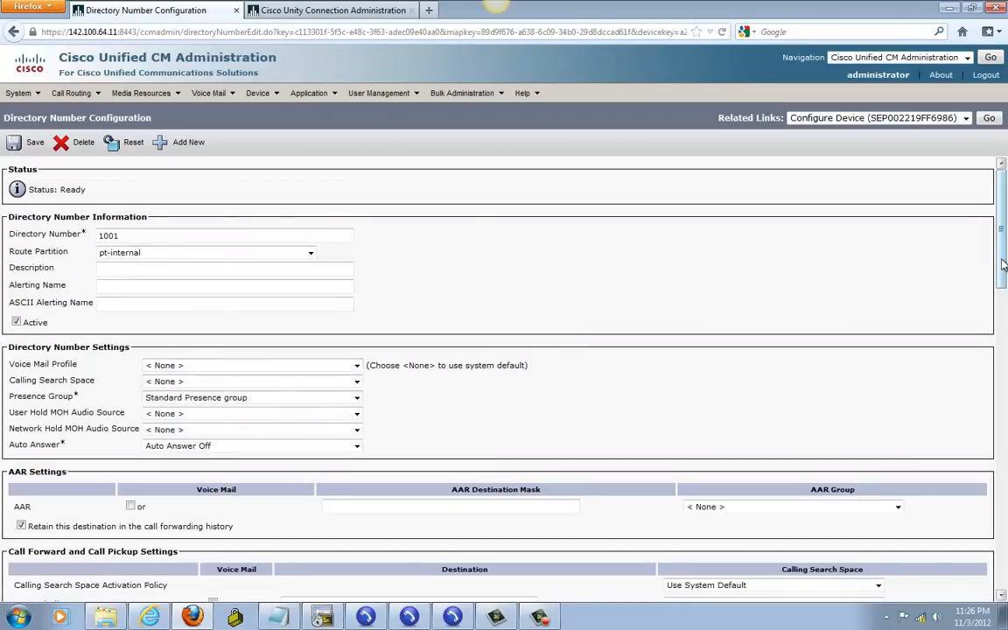
left_click_drag(1002, 266, 998, 363)
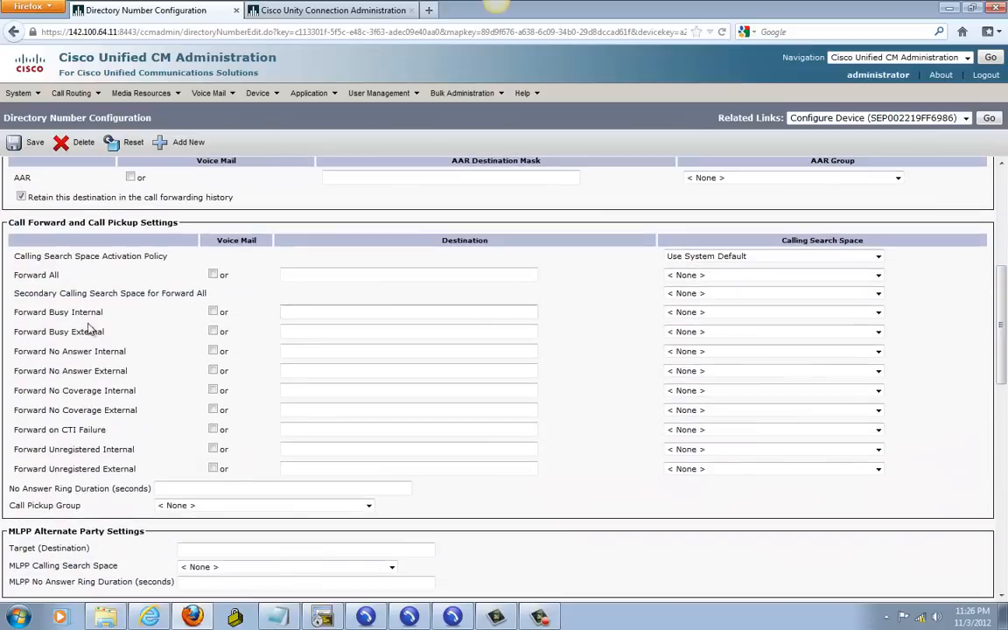
left_click(213, 332)
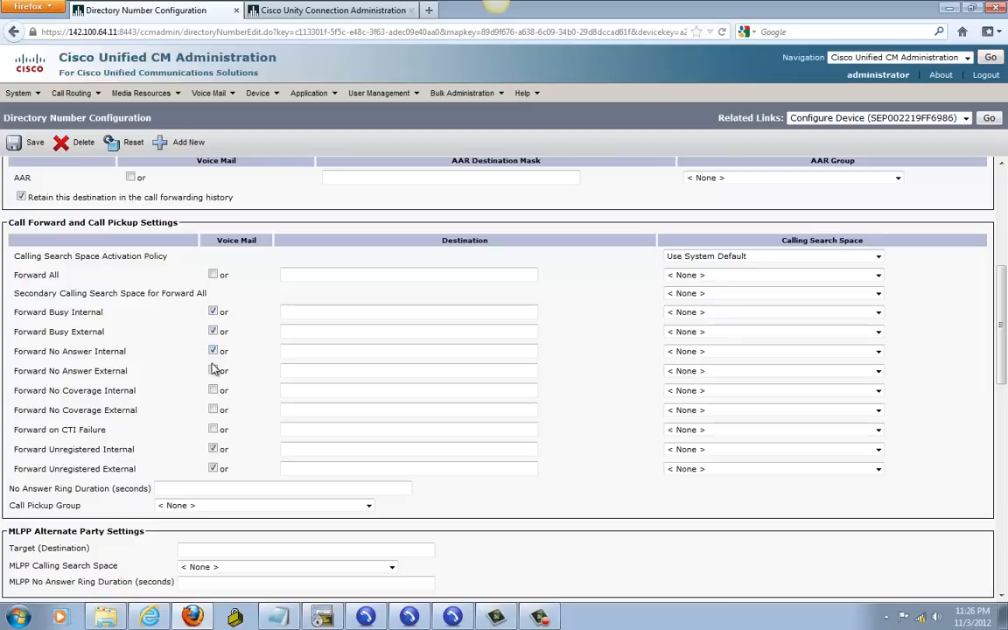
left_click(214, 450)
left_click(28, 142)
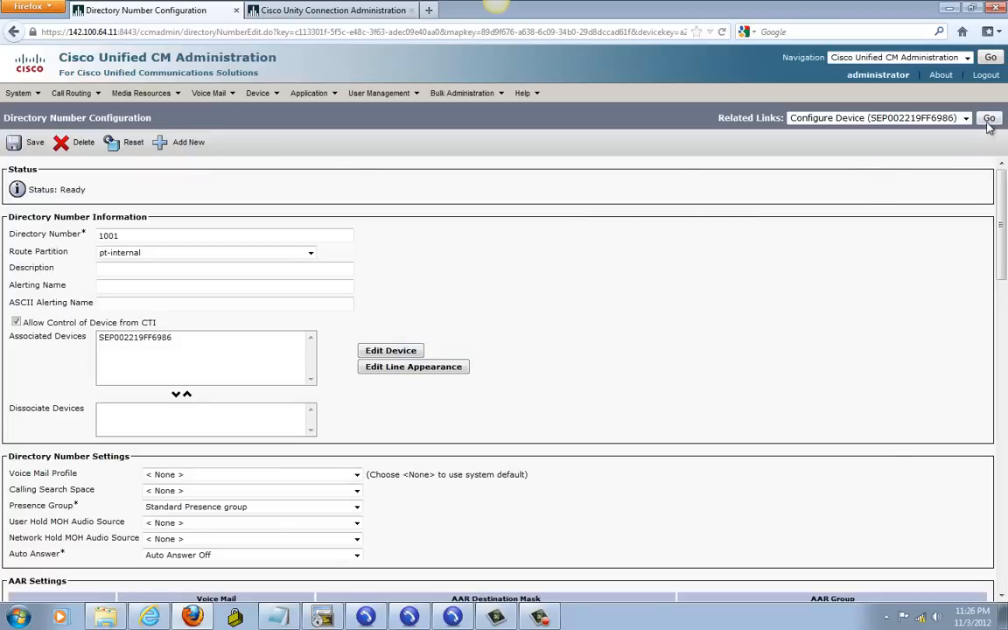
Step: On phone SEP00226BA63E92, set line 5001's route partition to pt-internal
mouse_move(266, 99)
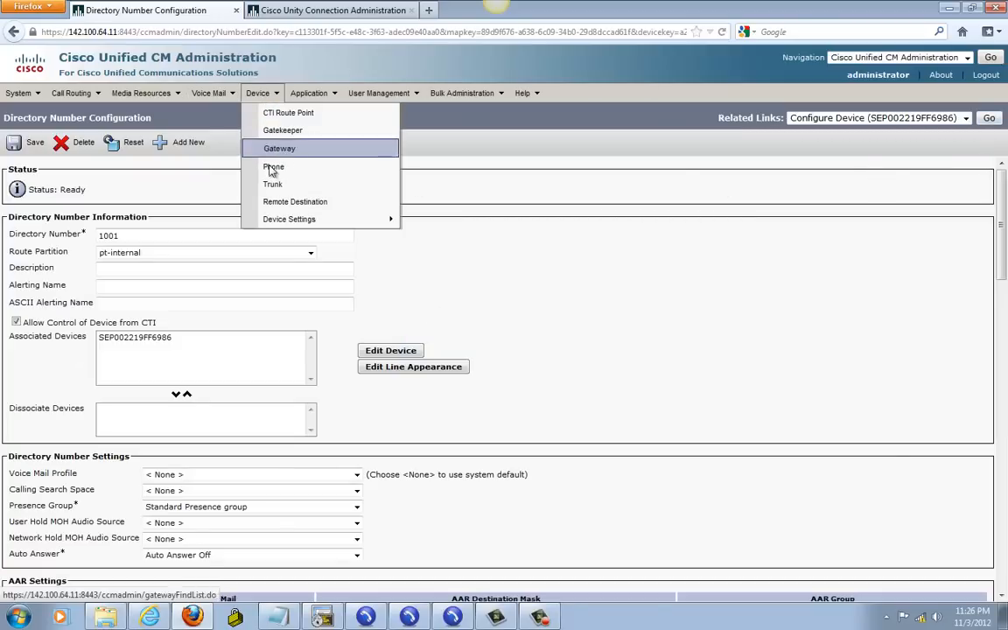
left_click(274, 163)
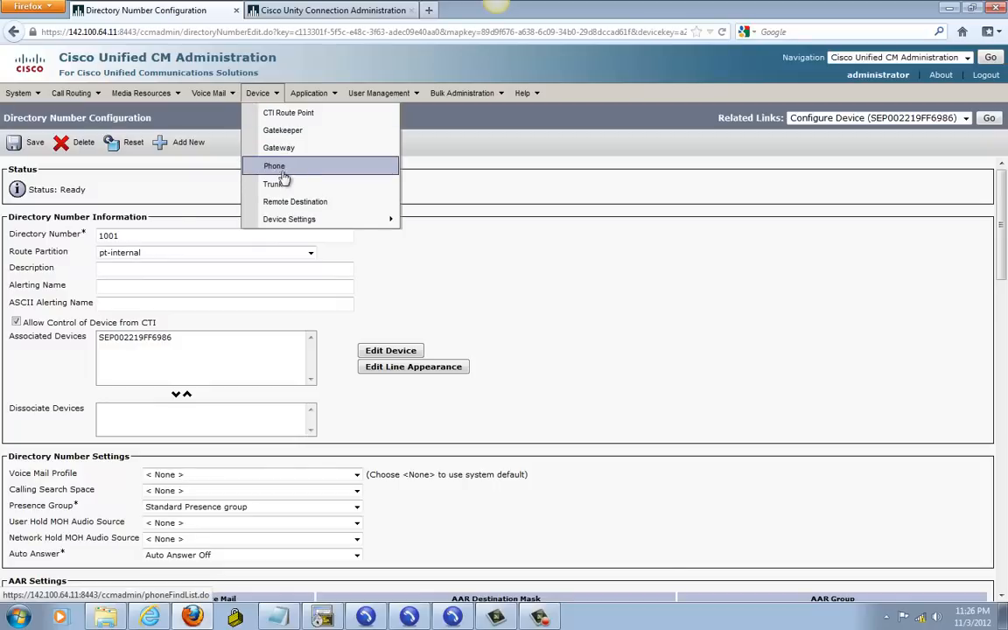
left_click(285, 170)
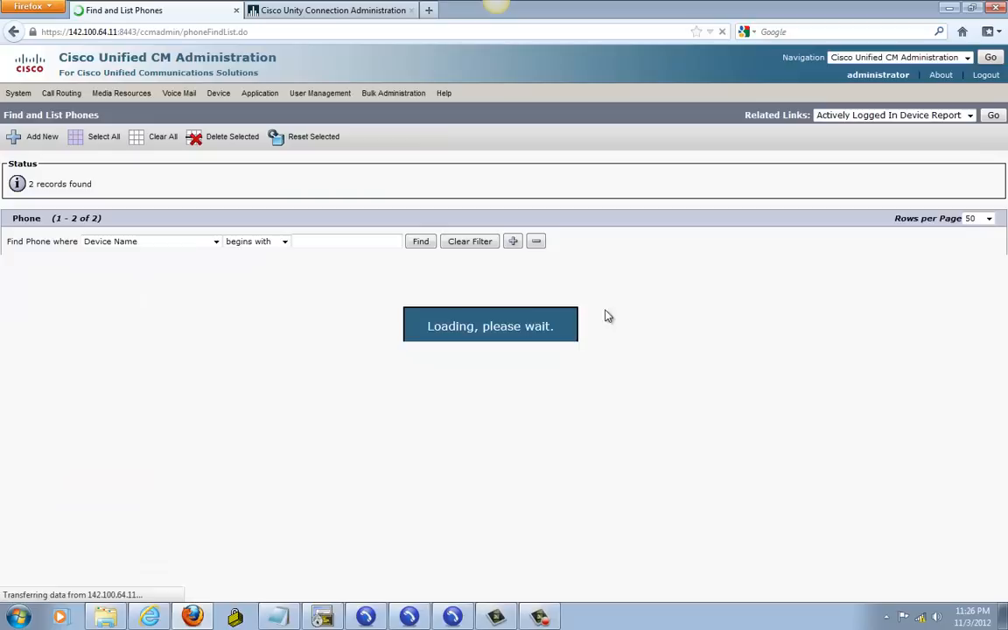
left_click(118, 309)
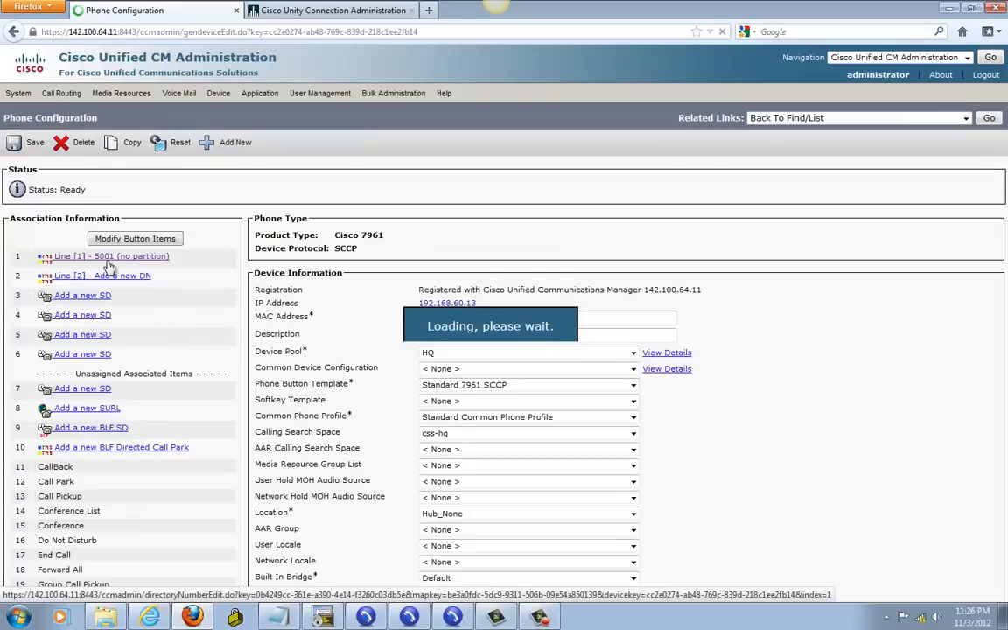
left_click(108, 259)
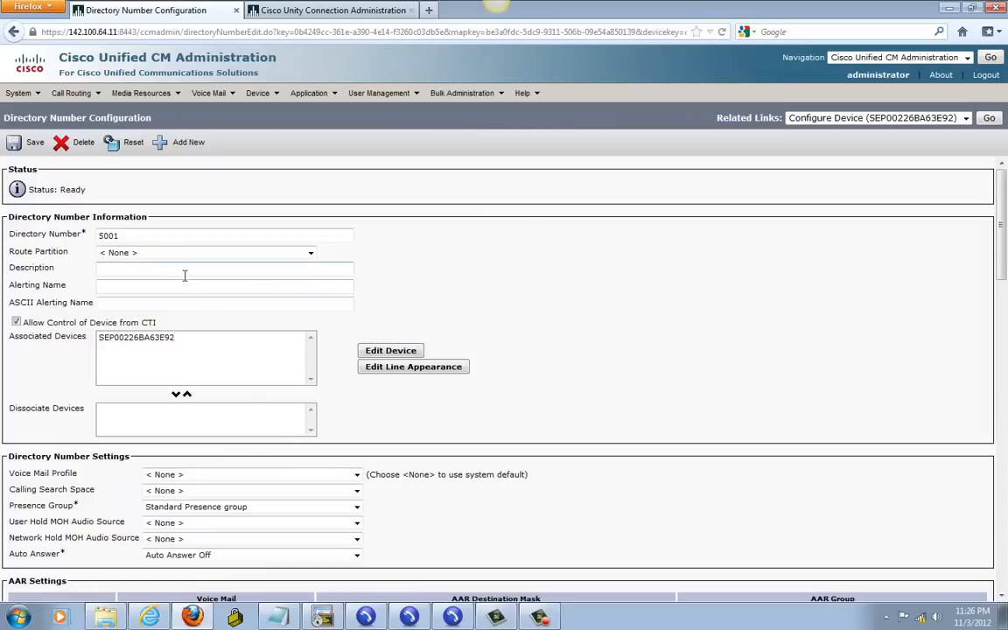
left_click(154, 254)
left_click(131, 296)
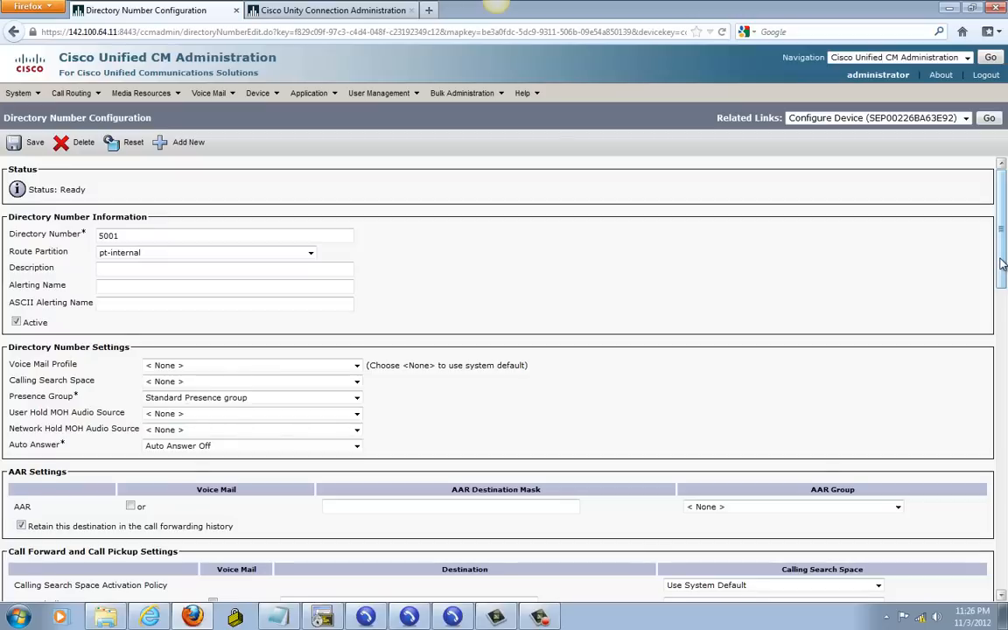
Step: Send busy and unanswered internal and external calls to voicemail, then save line 5001
left_click_drag(1000, 259, 996, 348)
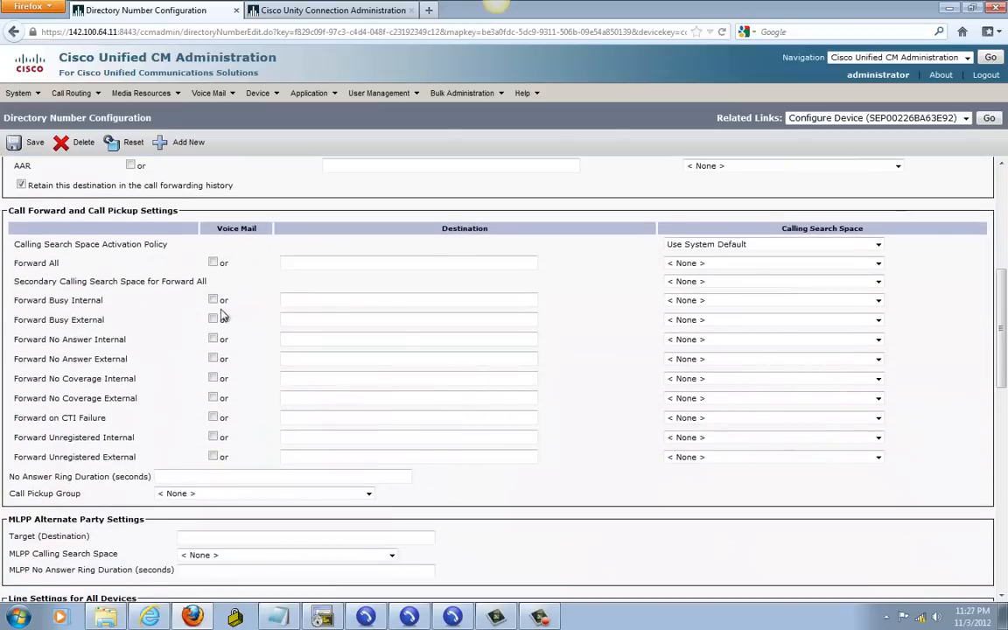
left_click(213, 301)
left_click(212, 340)
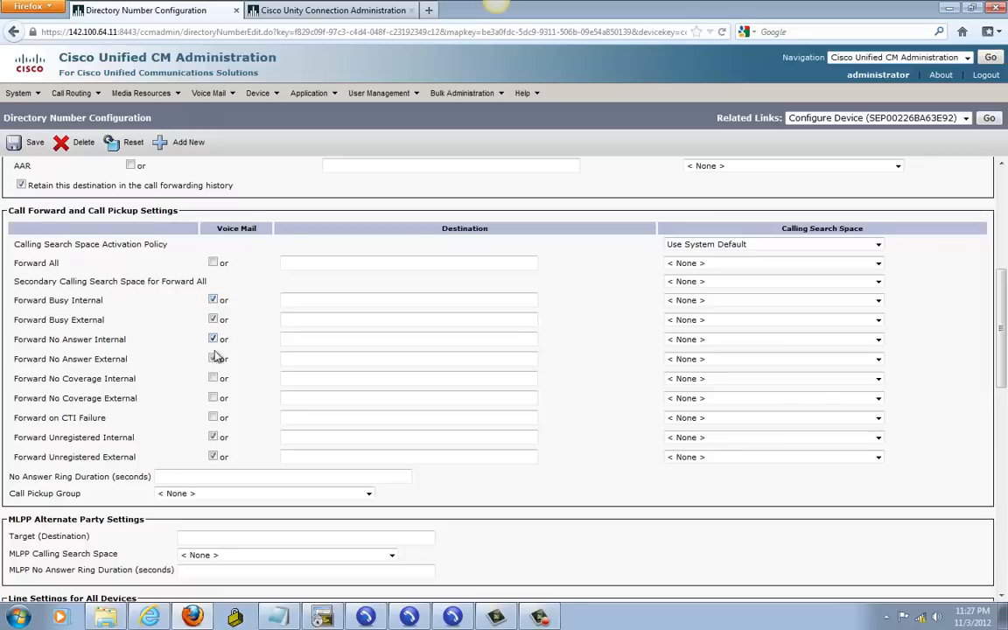
left_click(212, 438)
left_click(213, 457)
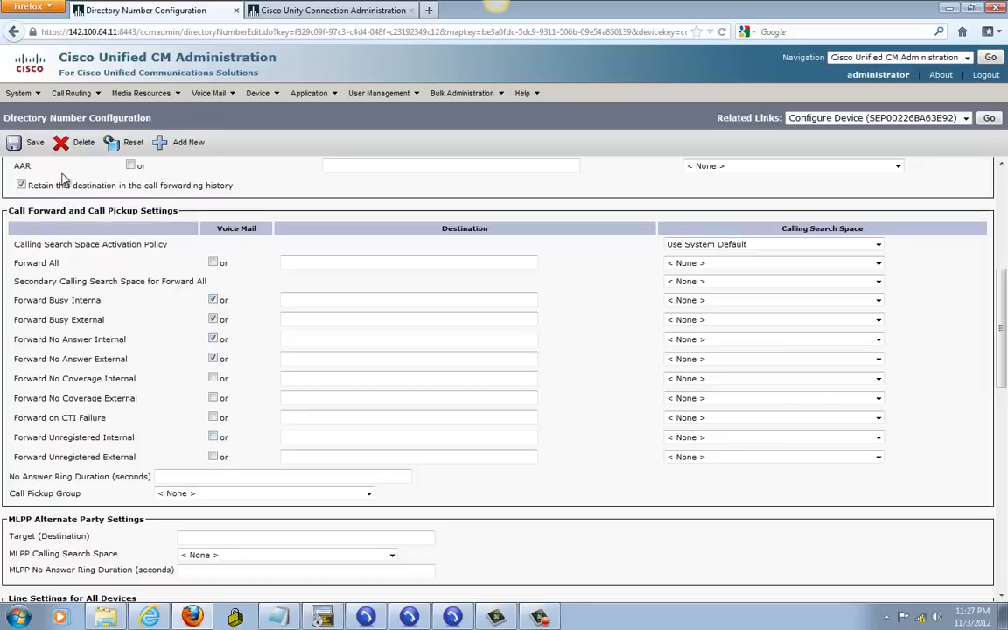
left_click(29, 142)
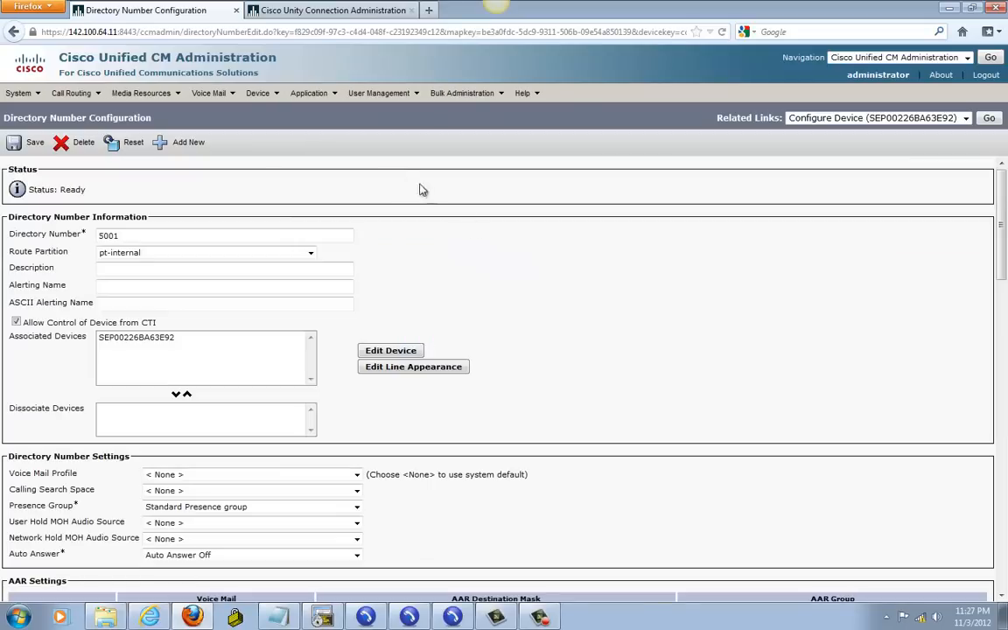
mouse_move(376, 96)
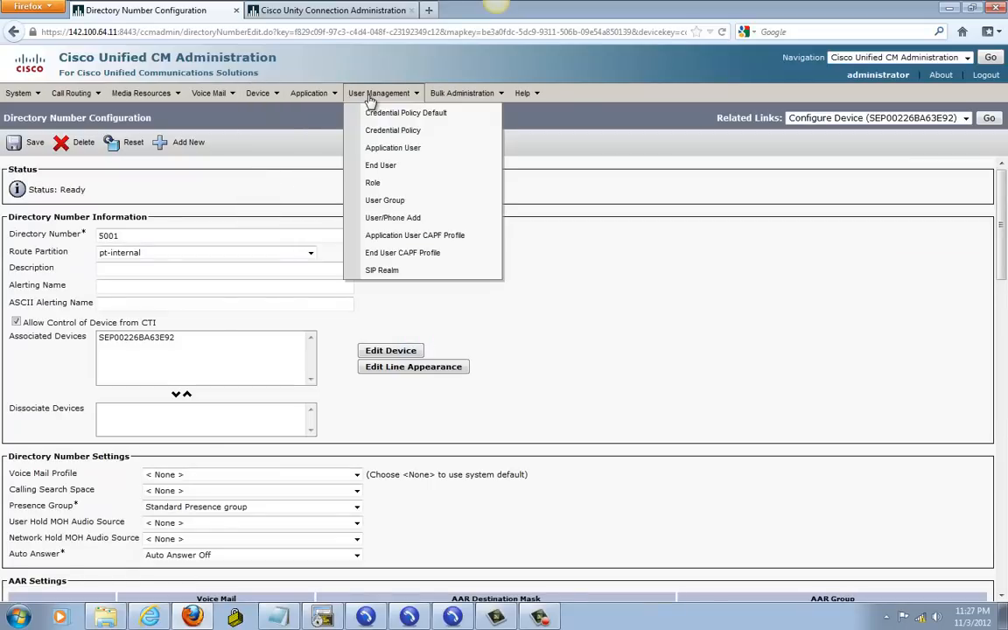
Step: Start a new end user and enter its user ID
left_click(385, 167)
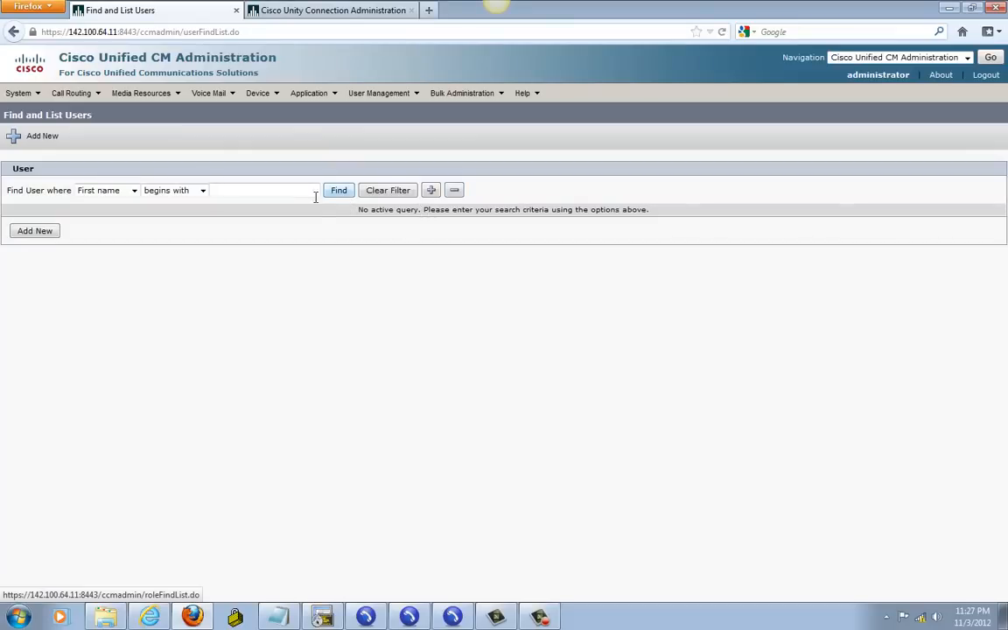
left_click(340, 194)
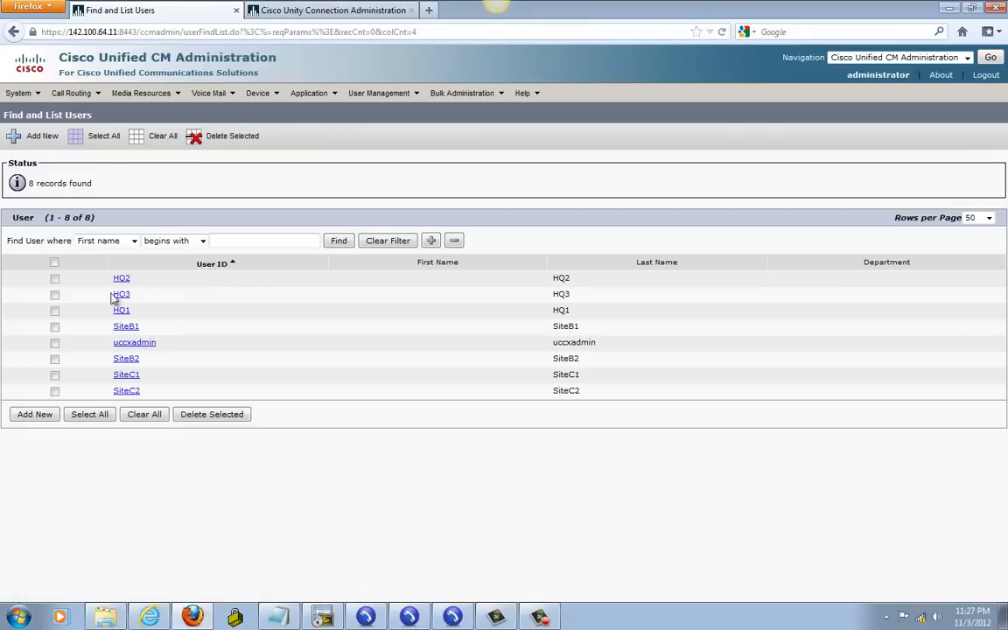
left_click(35, 414)
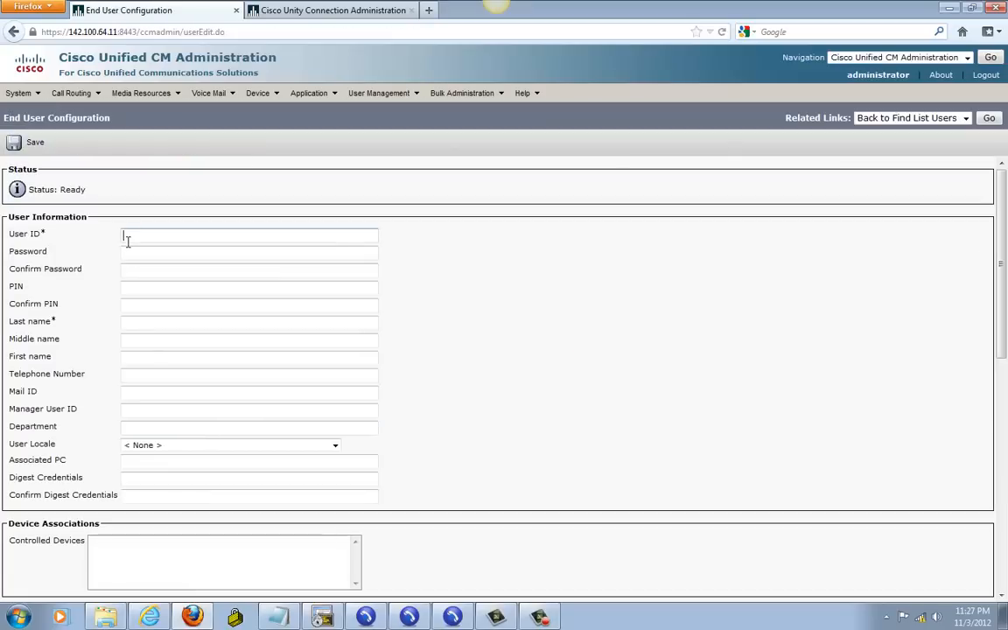
left_click(130, 237)
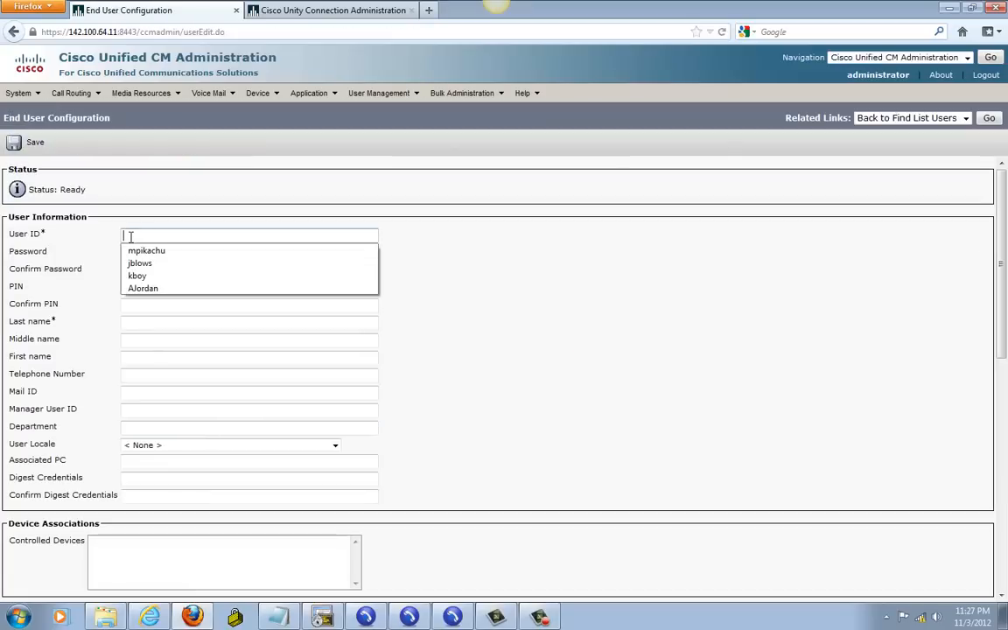
left_click(500, 232)
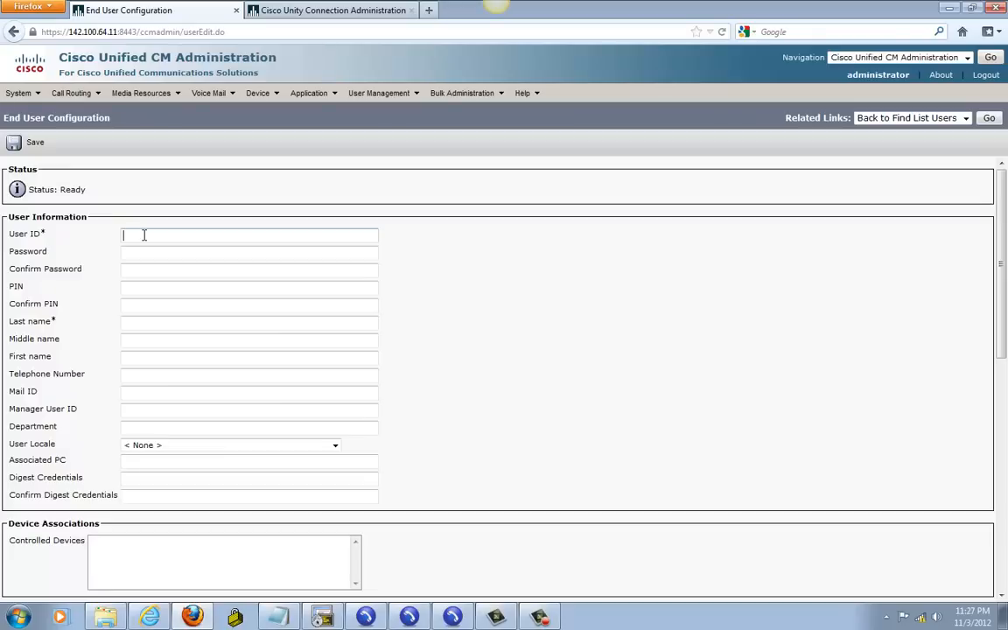
type("j")
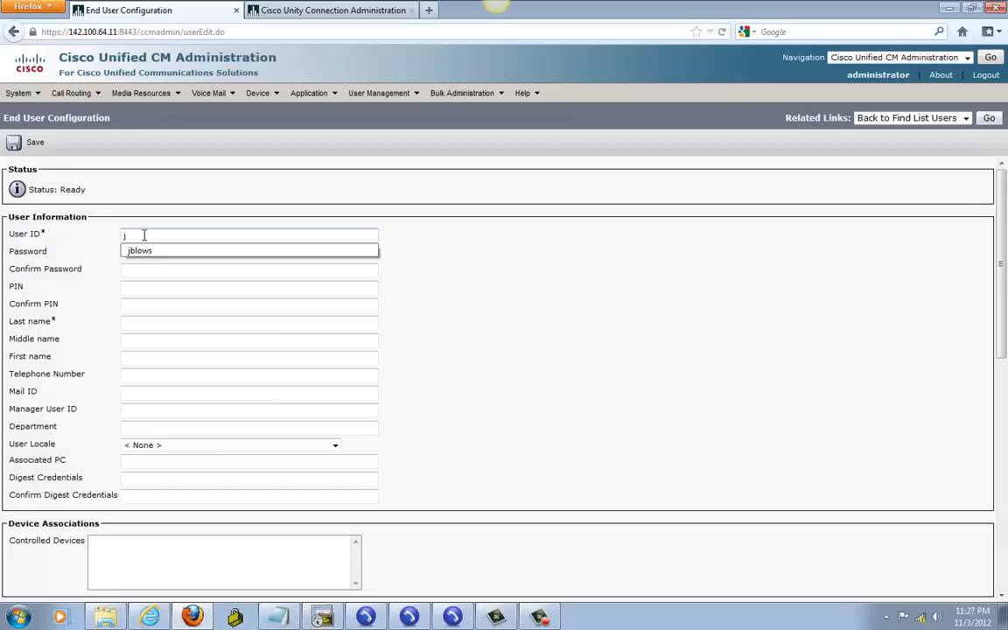
type("m")
type("mith")
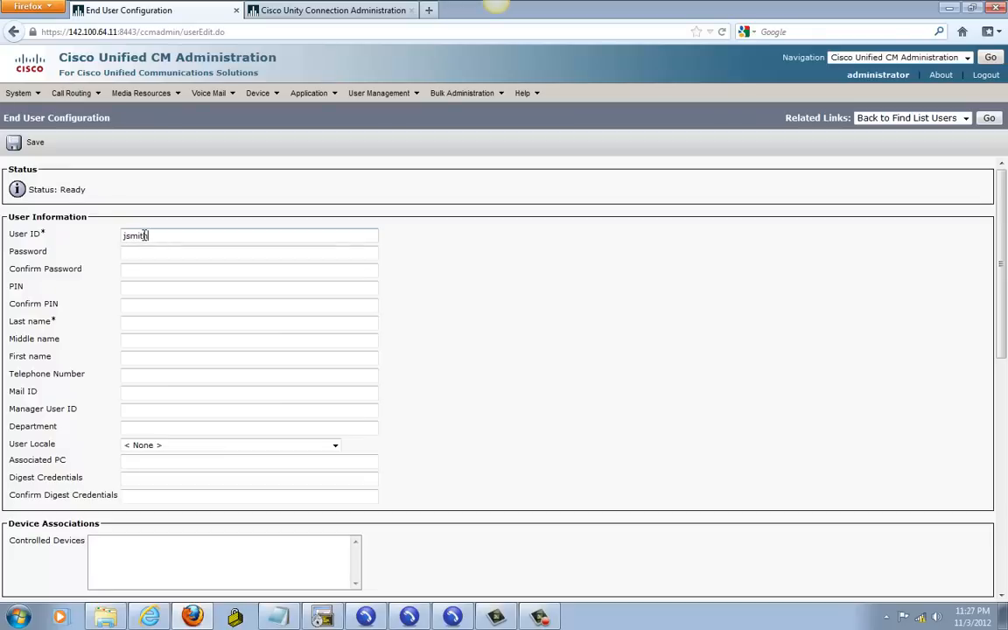
Step: Enter and confirm the user's password and PIN
left_click(136, 252)
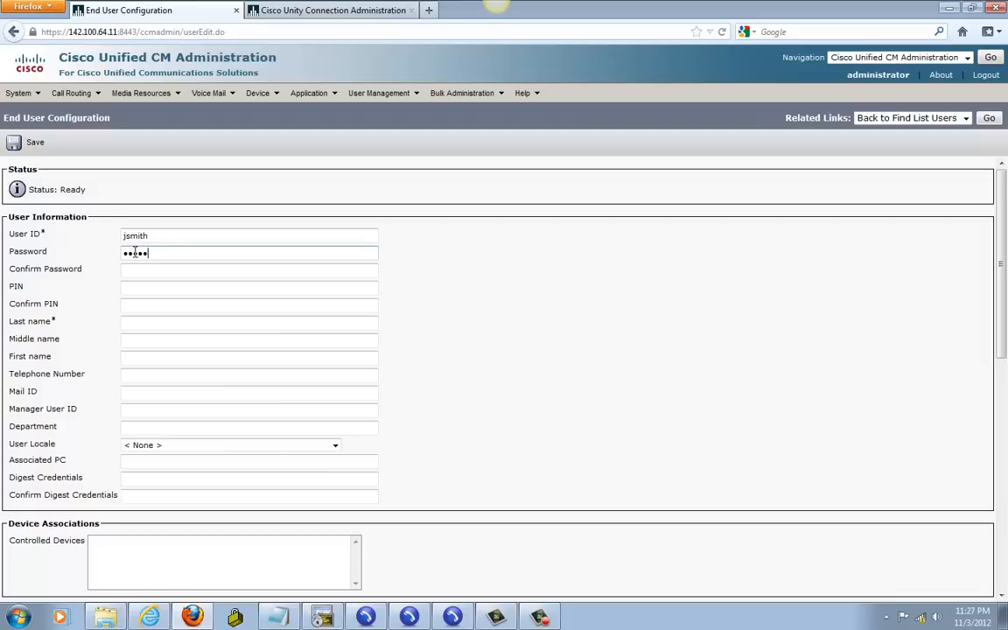
left_click(136, 268)
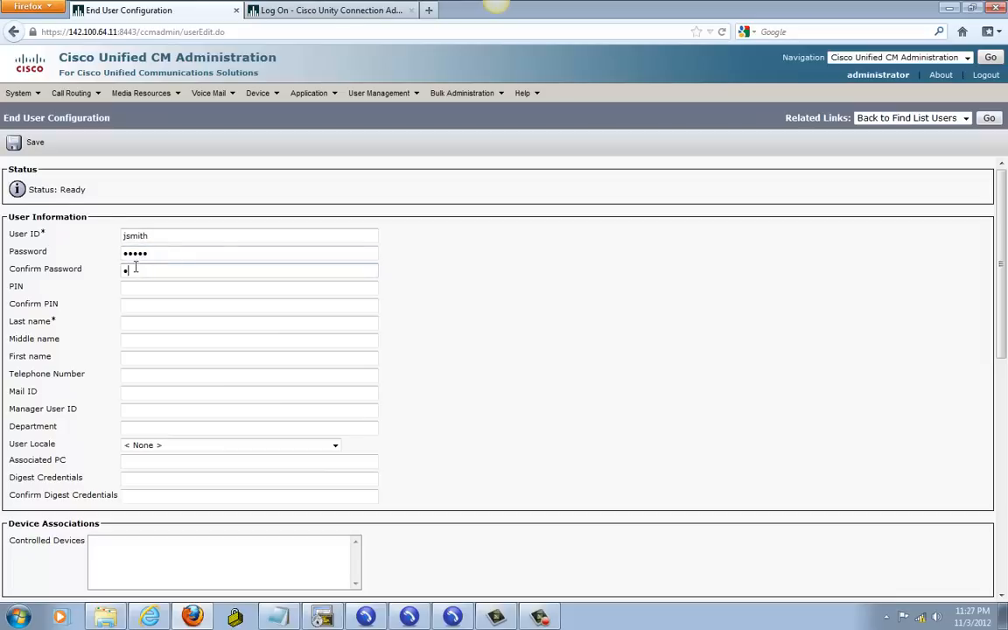
left_click(129, 284)
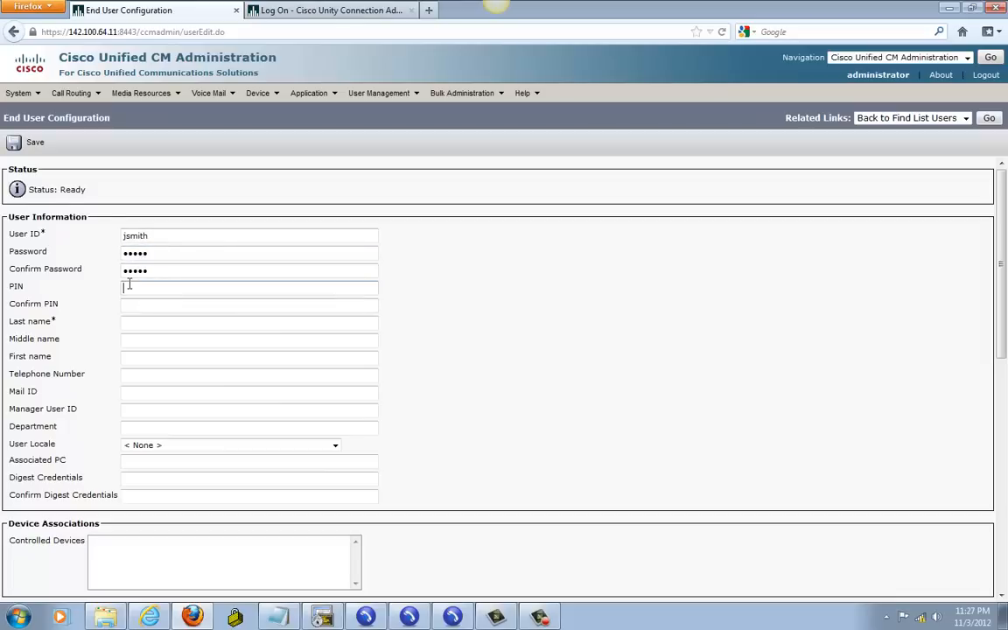
type("12345")
left_click(128, 304)
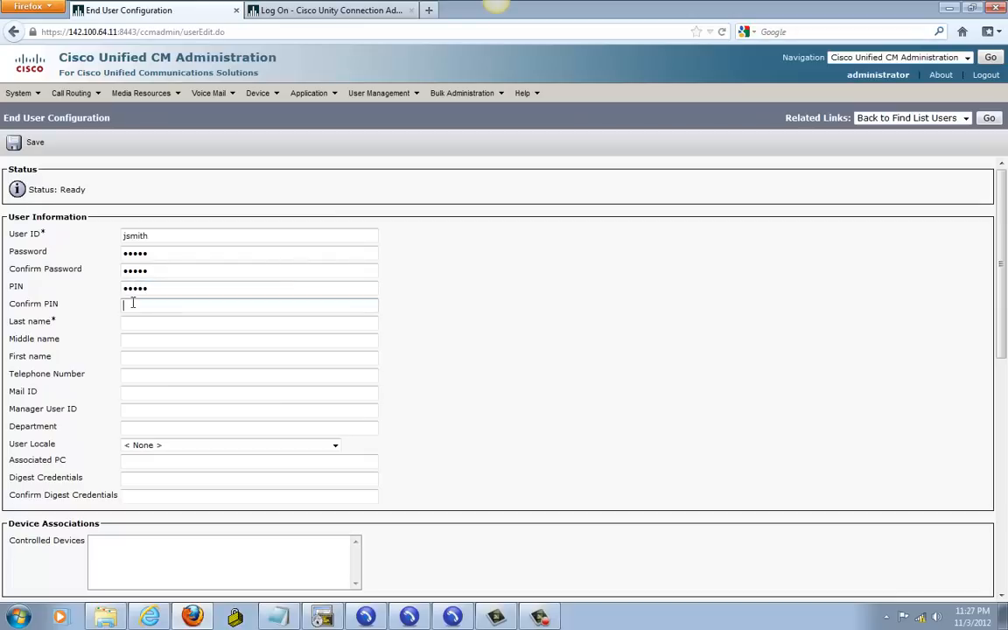
type("12345")
Step: Fill in the user's last and first name and telephone number 5001, then save
left_click(162, 322)
type("smith")
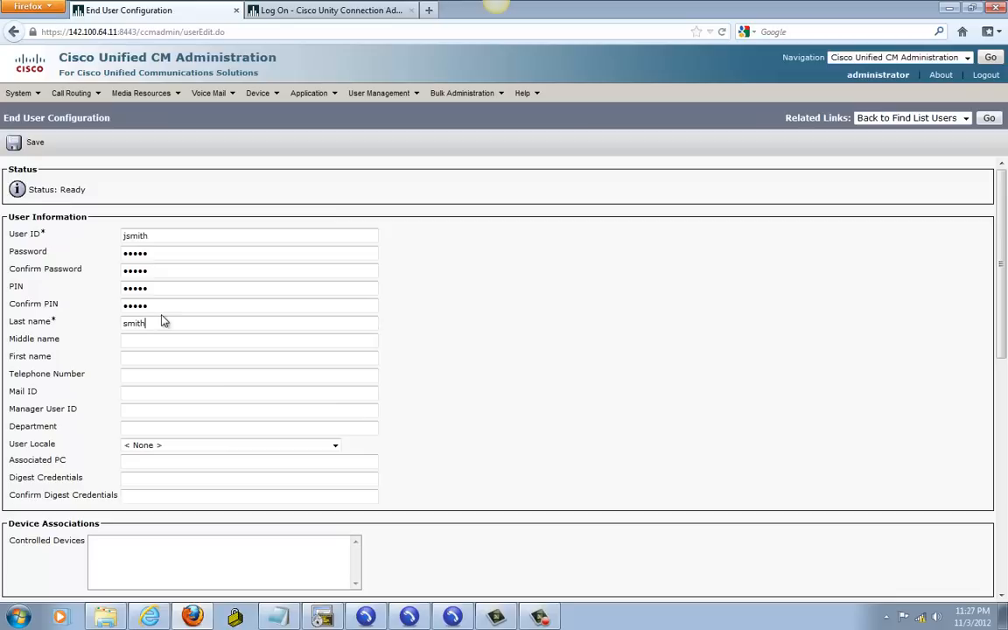
left_click(131, 358)
type("john")
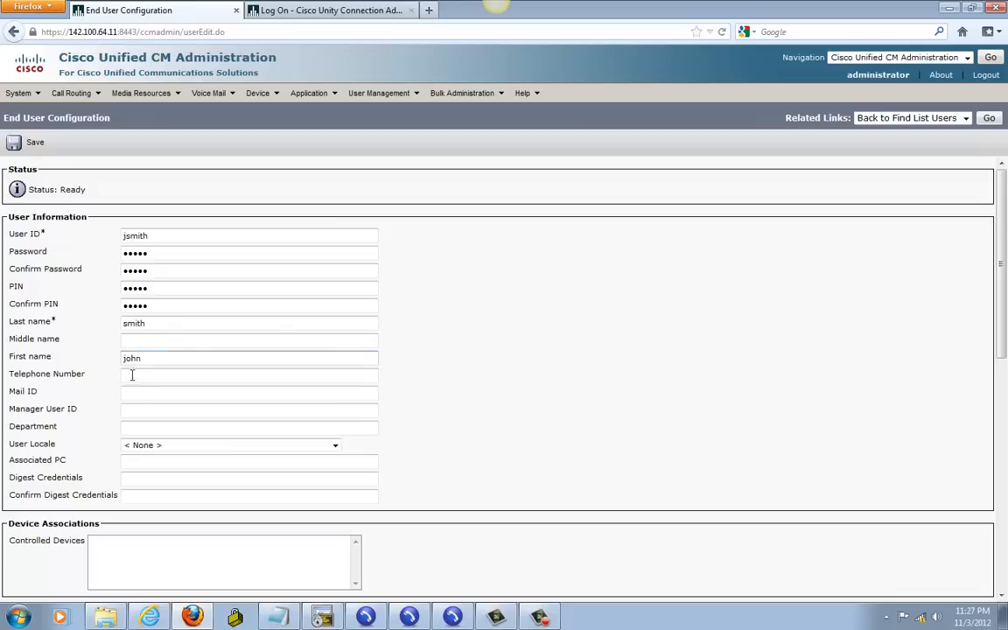
left_click(143, 378)
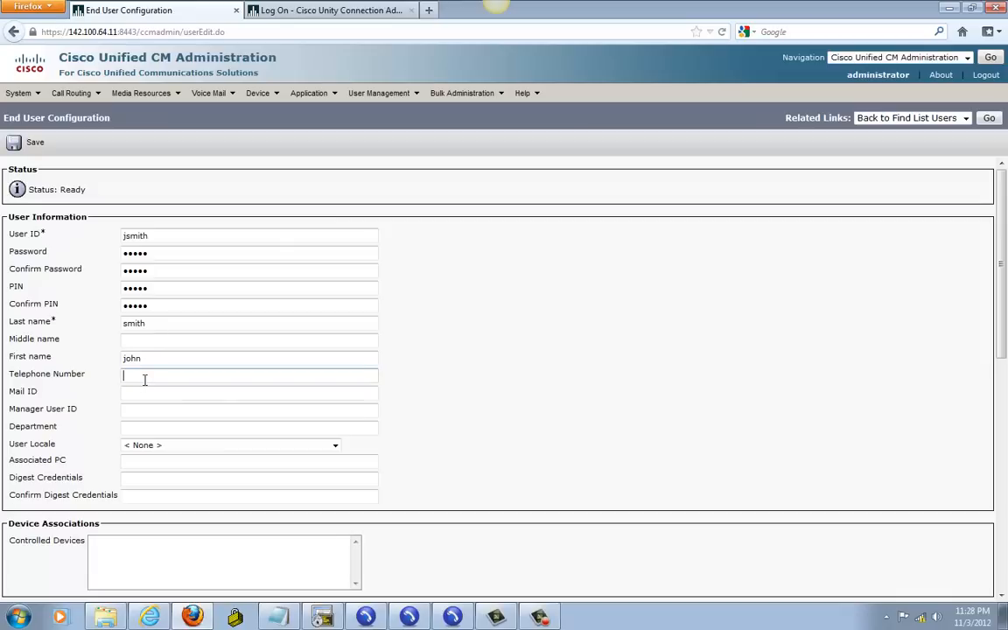
type("5001")
left_click(40, 150)
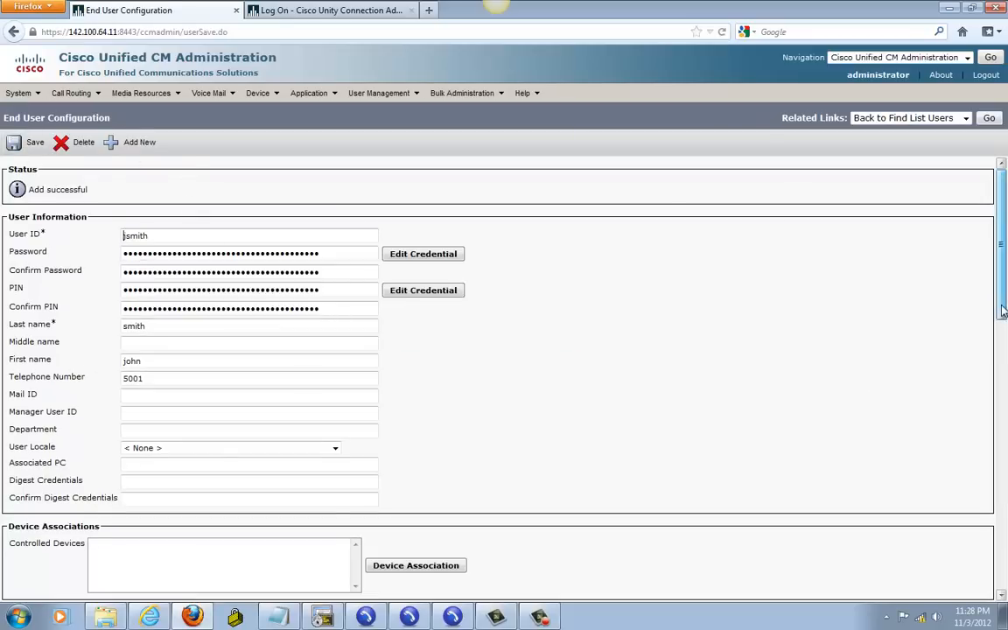
Step: Associate phone SEP00226BA63E92 with the end user
scroll(1003, 311, "down", 5)
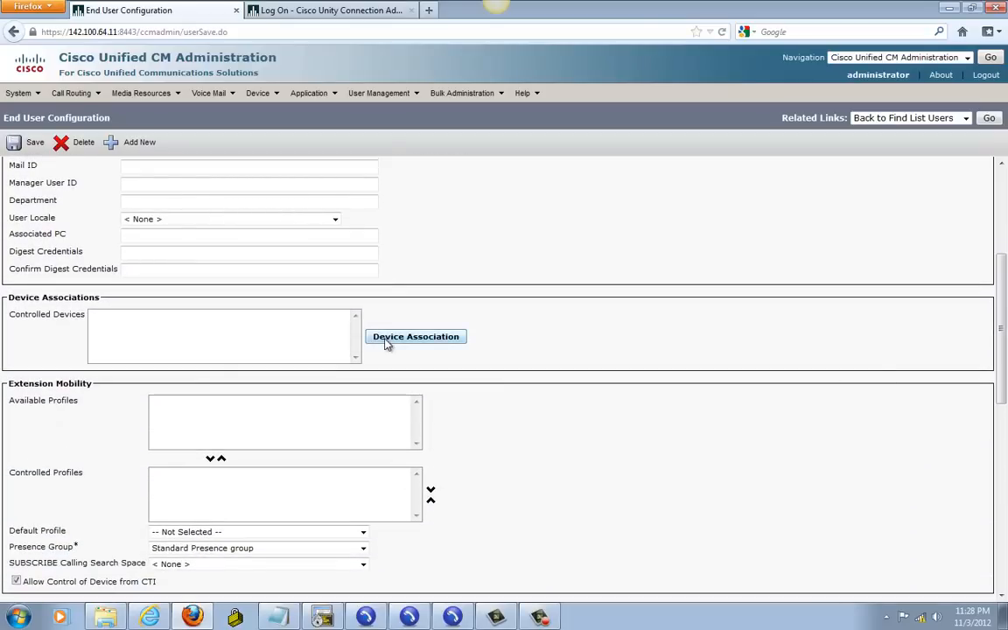
left_click(386, 341)
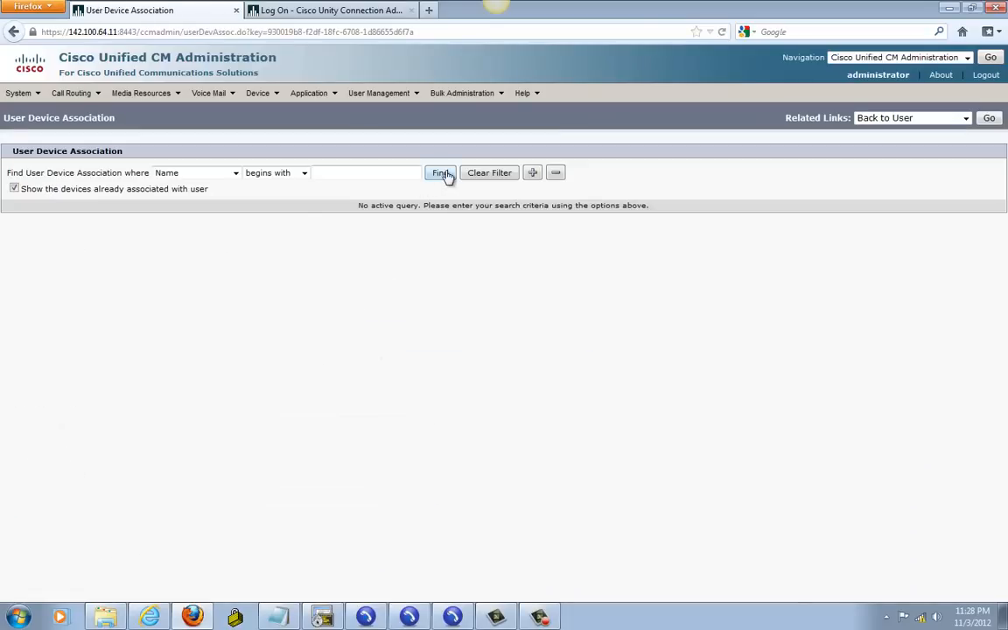
left_click(441, 172)
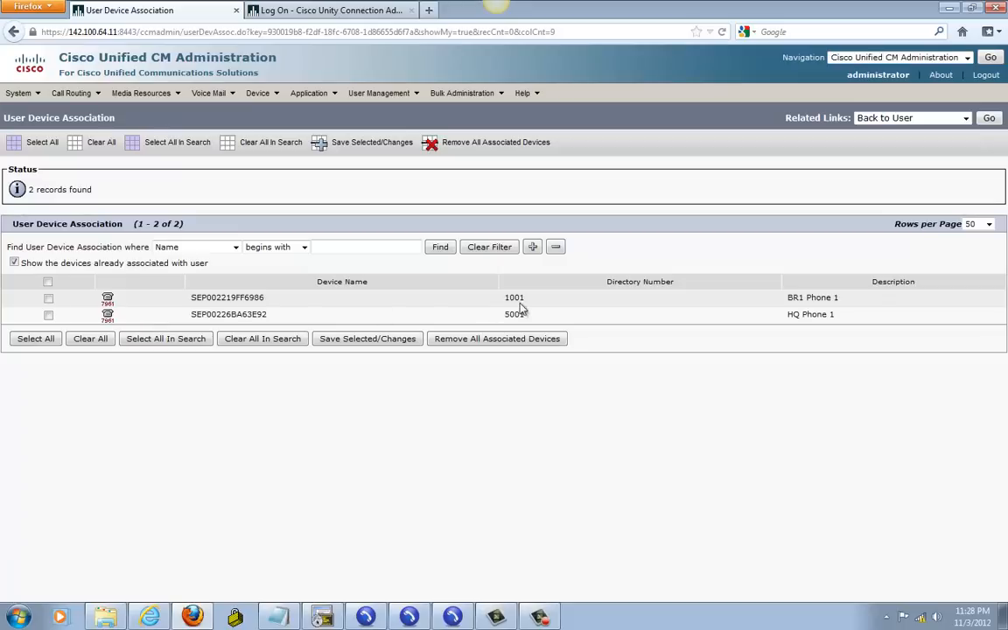
left_click(48, 315)
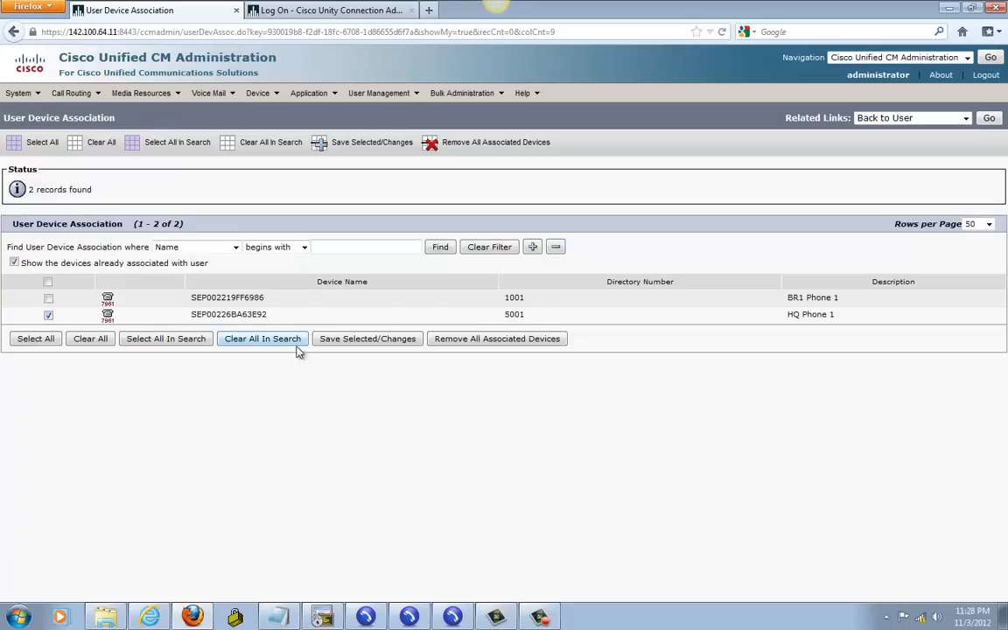
left_click(354, 343)
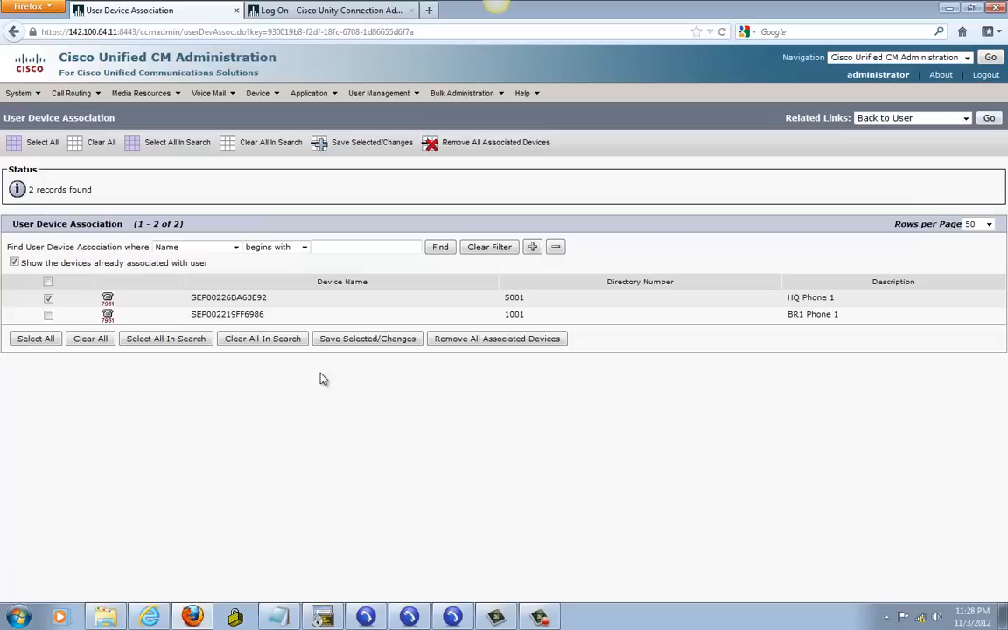
Step: Set the user's primary extension to 5001 in pt-internal and save
left_click(992, 120)
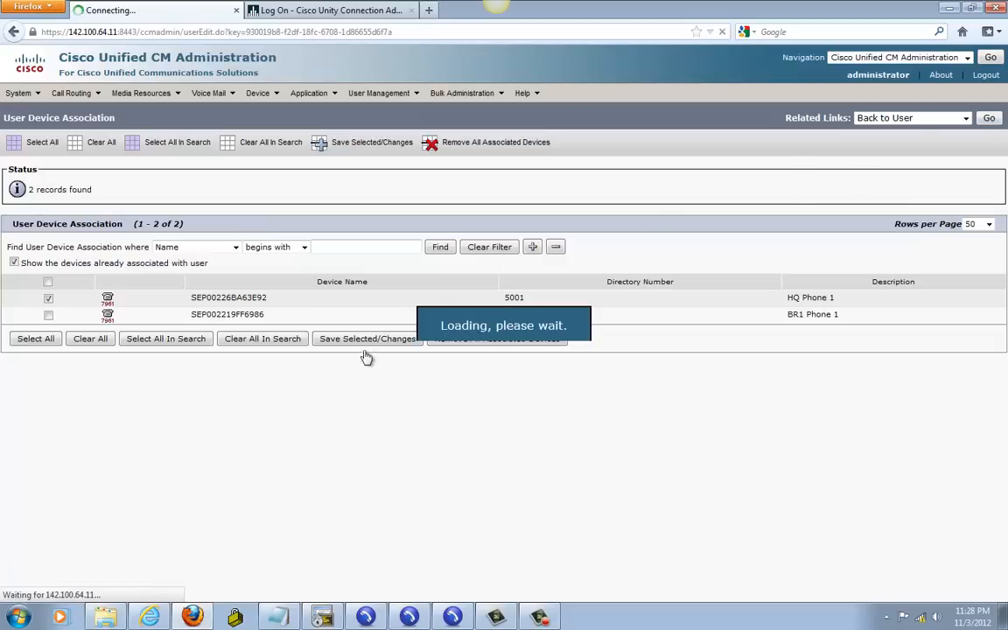
scroll(623, 522, "down", 1)
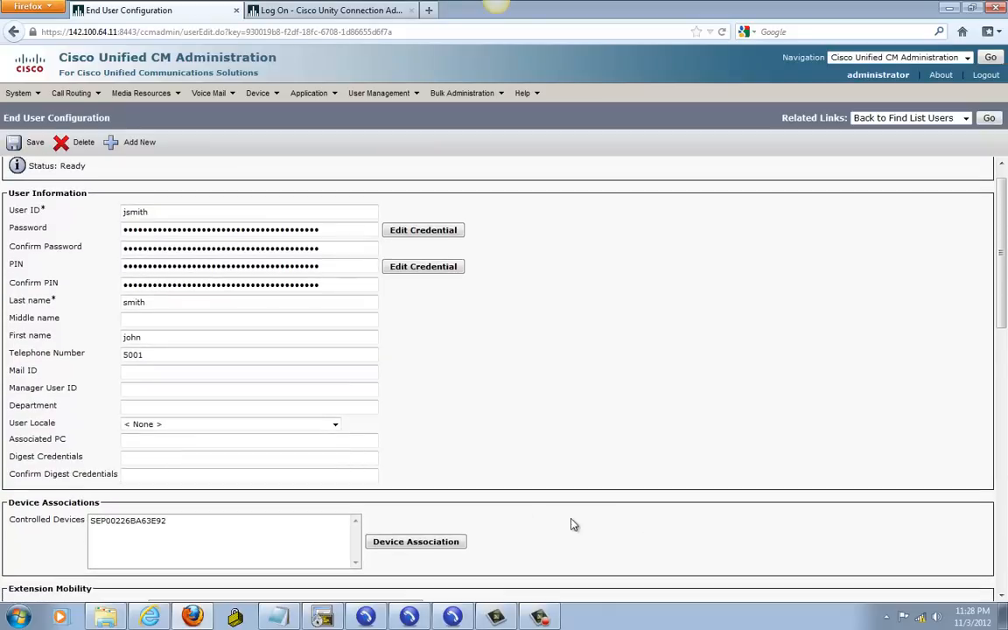
scroll(964, 414, "down", 6)
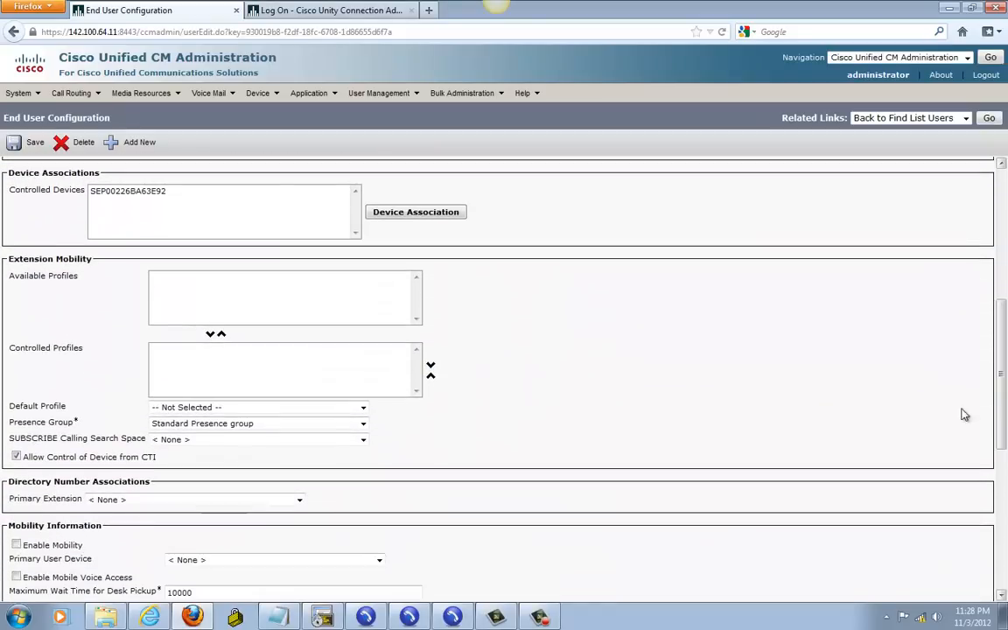
left_click(150, 500)
left_click(122, 522)
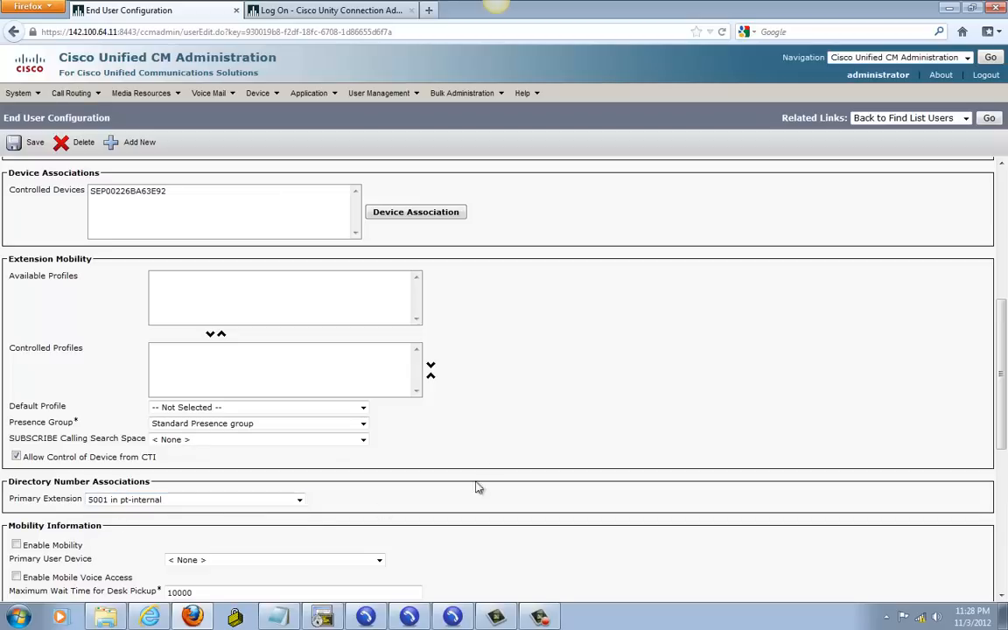
left_click(21, 147)
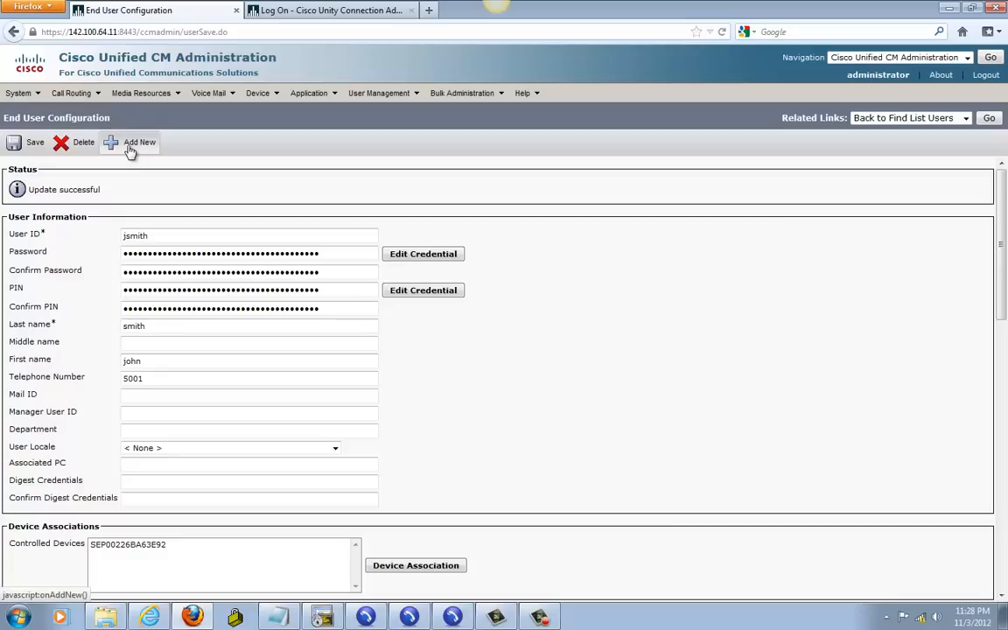
Step: Start another new end user and enter its user ID, password and PIN
left_click(129, 144)
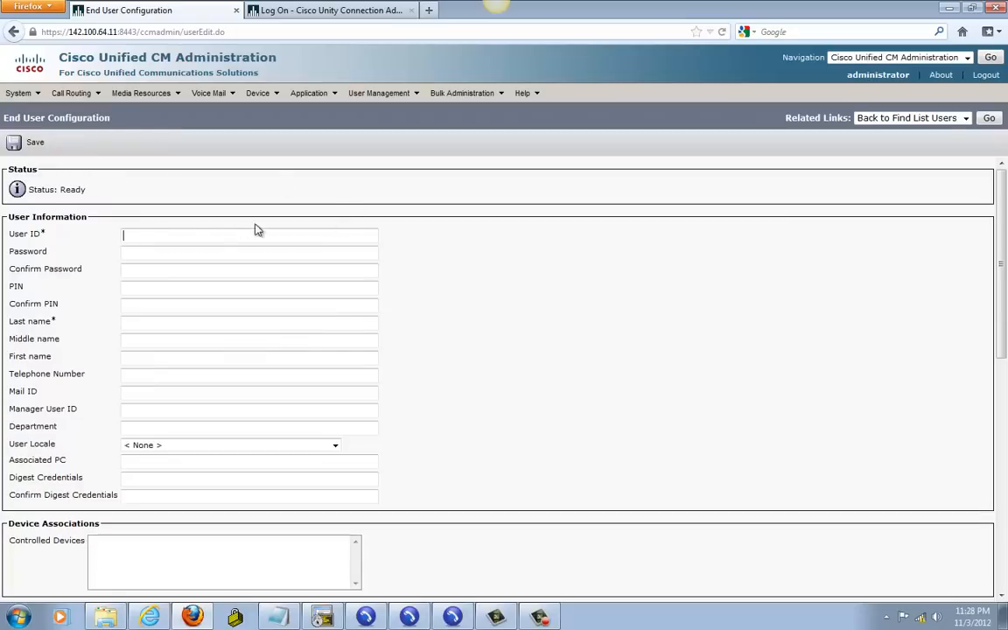
left_click(185, 234)
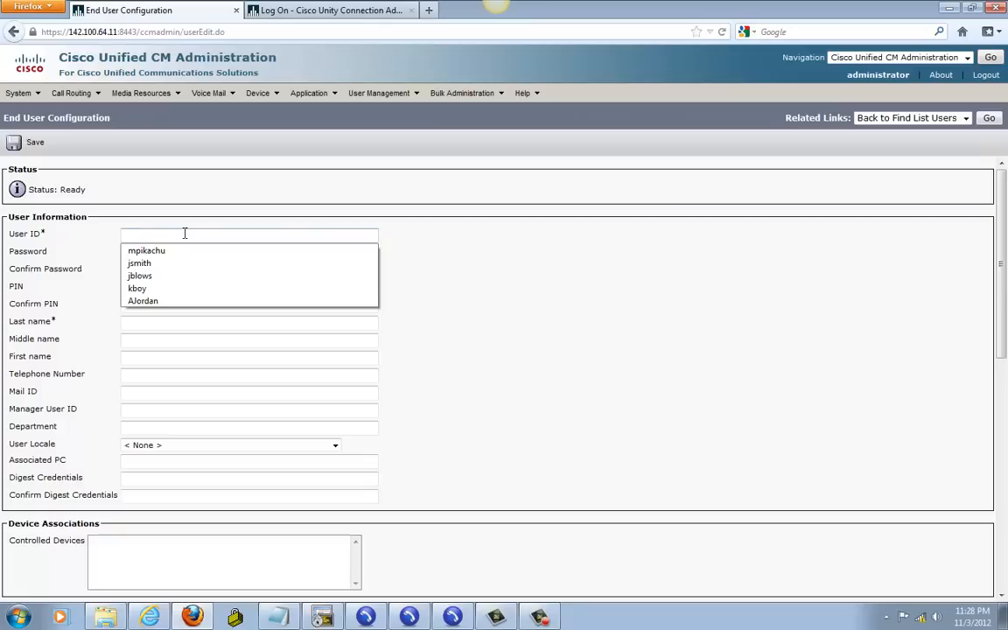
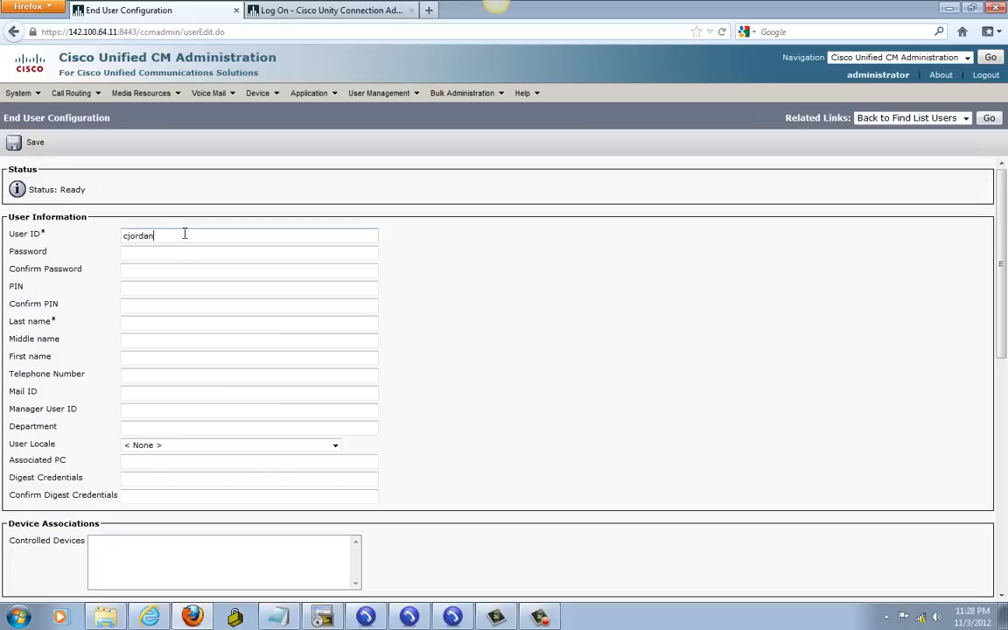
left_click(149, 258)
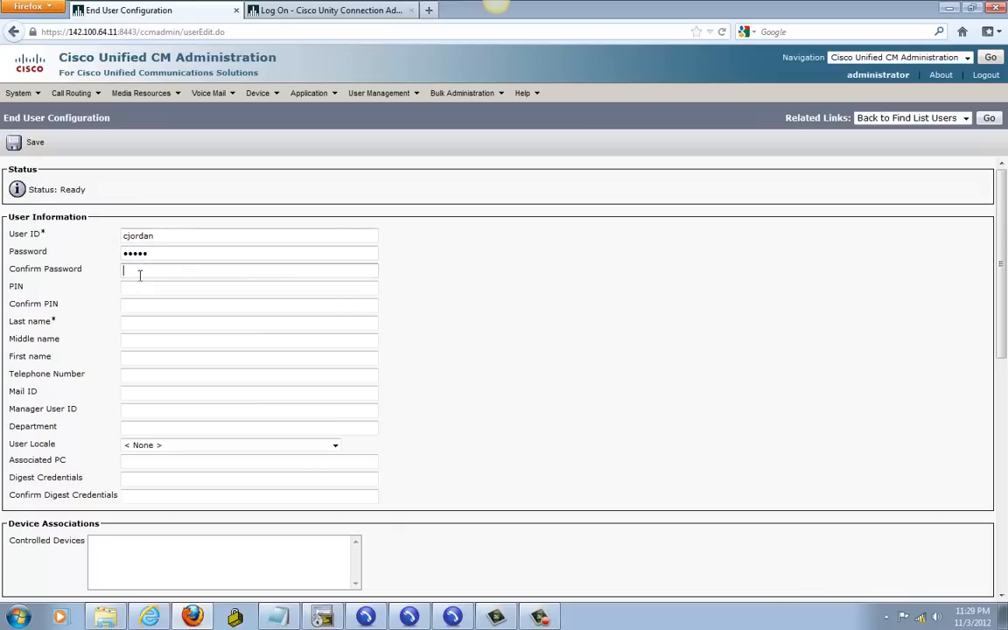
type("cisco")
left_click(131, 291)
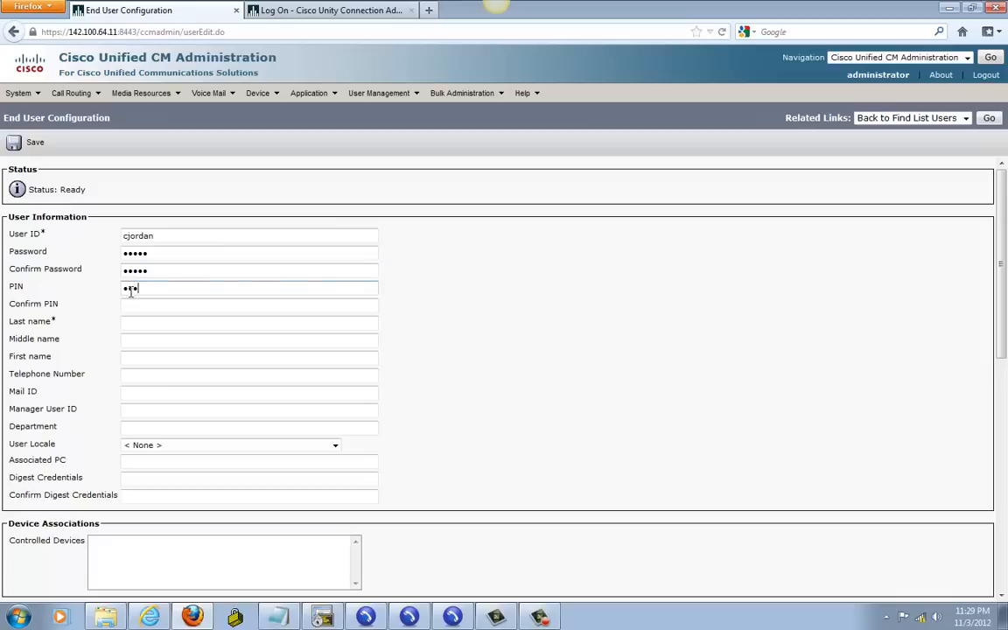
type("12345")
left_click(127, 306)
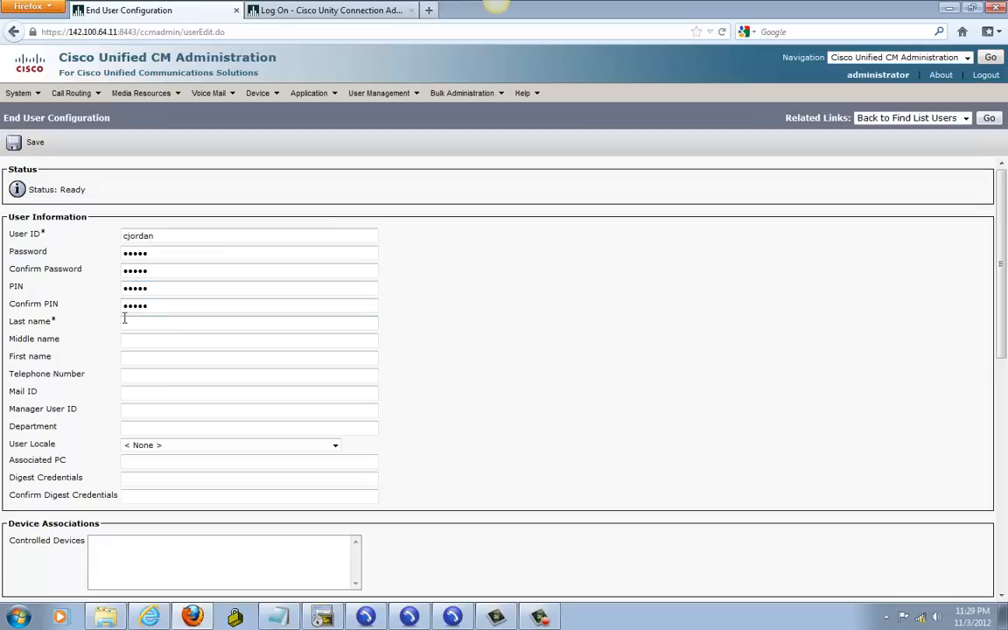
Step: Enter the user's last name and telephone number 1001, then save
left_click(126, 322)
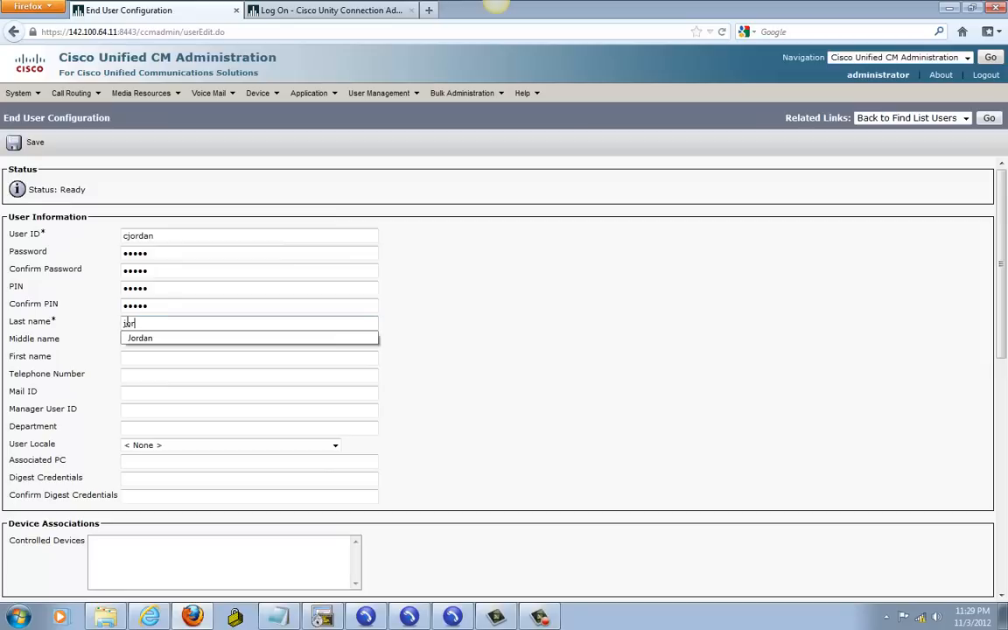
key("Down")
left_click(562, 395)
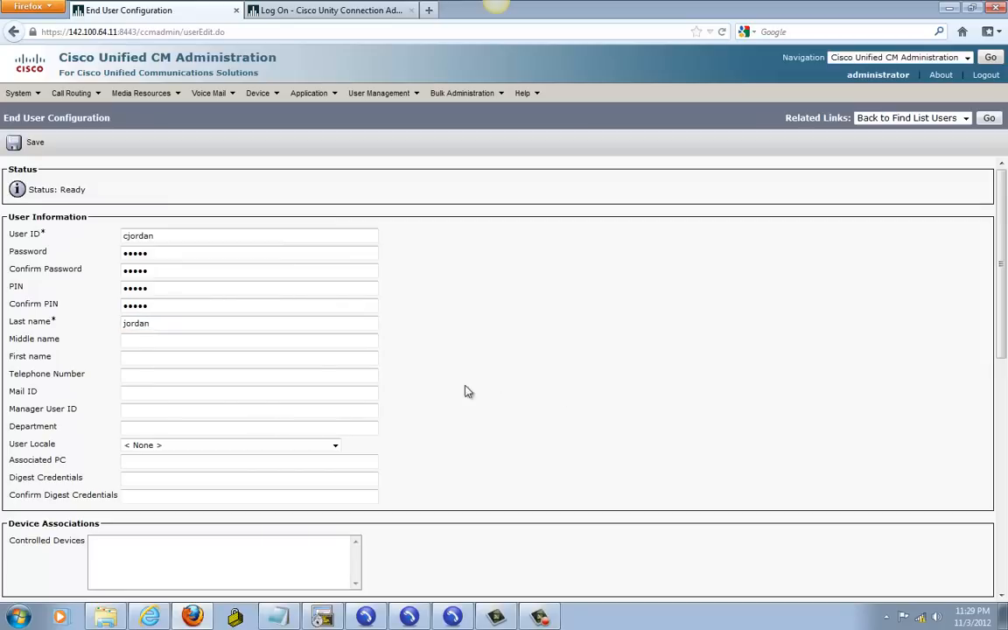
left_click(130, 376)
type("1001")
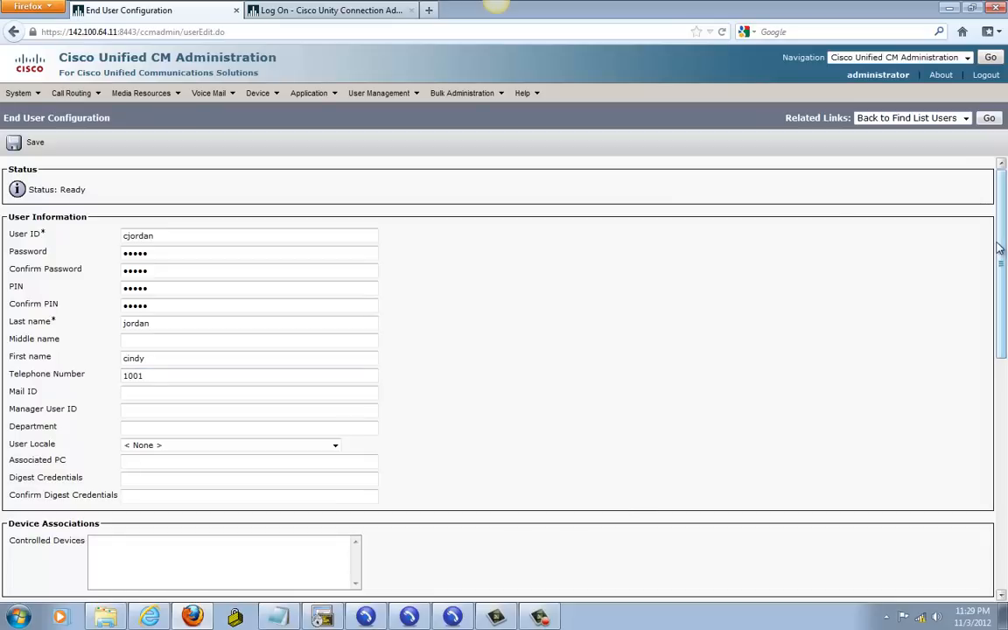
left_click(32, 145)
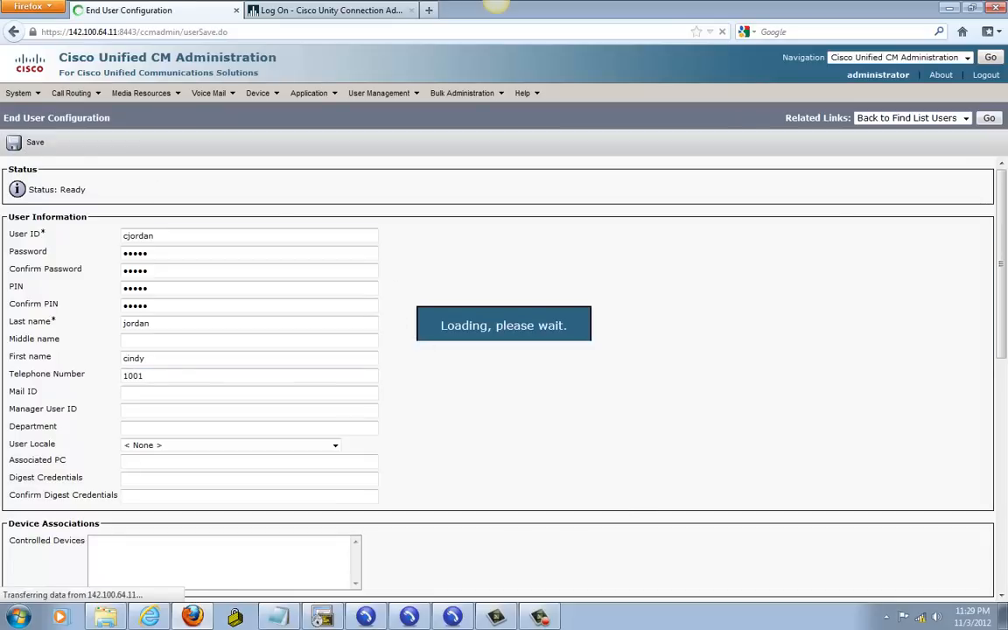
Step: Associate phone SEP002219FF6986 with the new end user
left_click(403, 568)
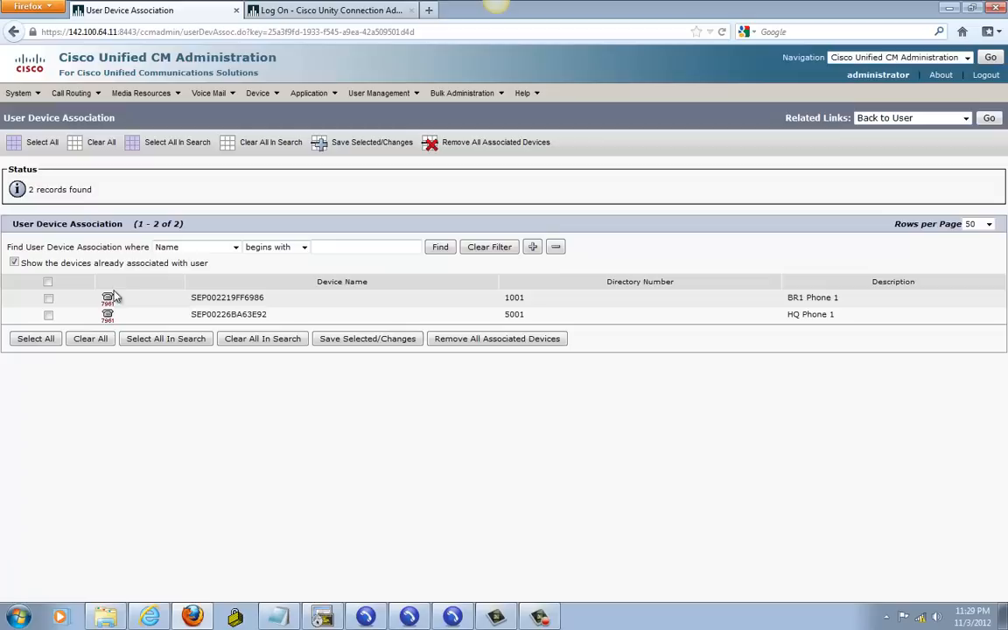
left_click(49, 298)
left_click(378, 341)
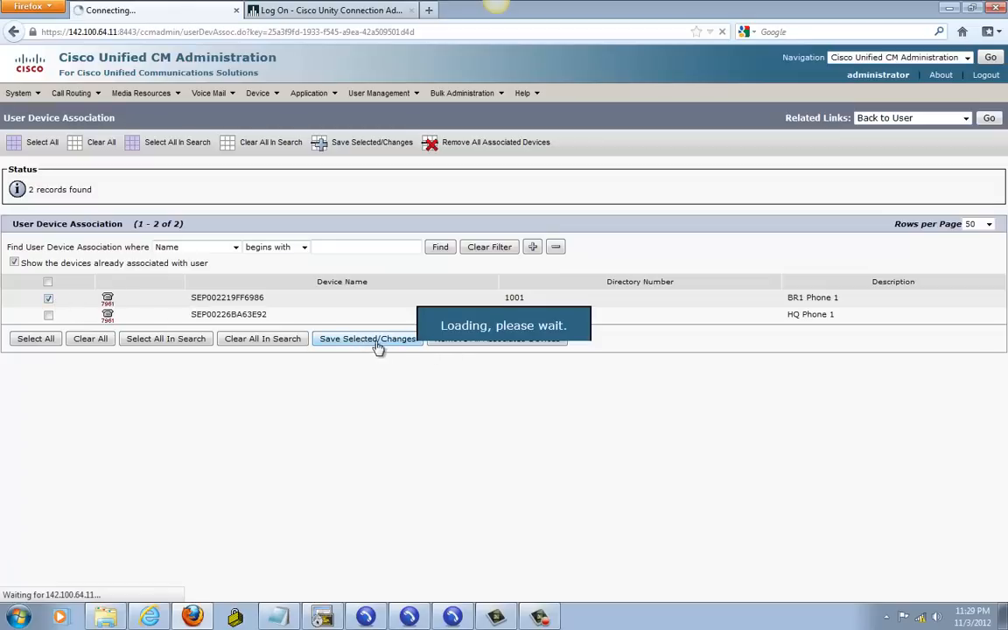
Step: Set the user's primary extension to 1001 in pt-internal and save
left_click(988, 118)
left_click_drag(1002, 226, 1000, 337)
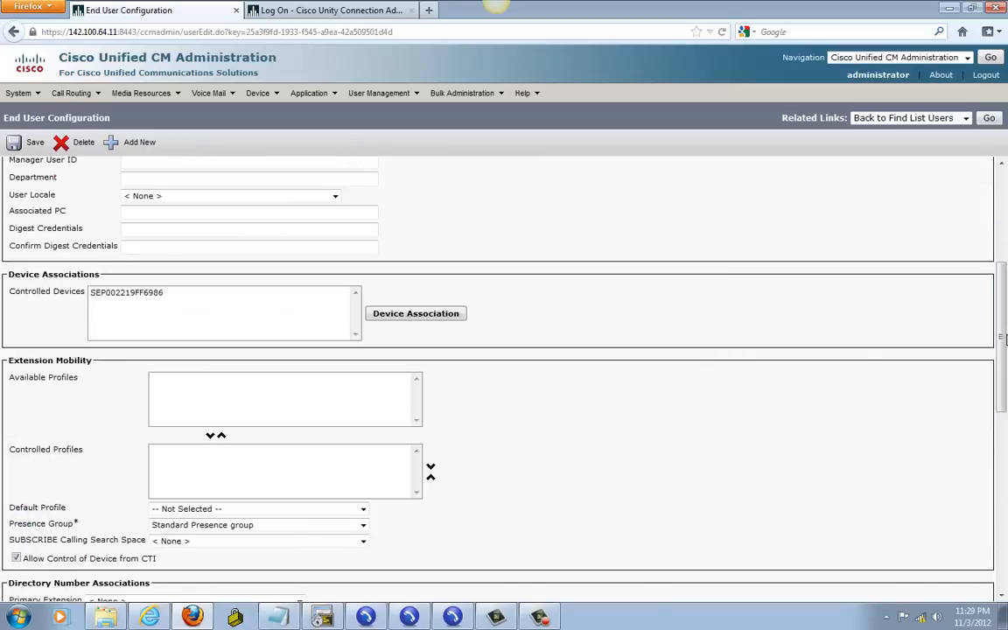
scroll(106, 302, "down", 5)
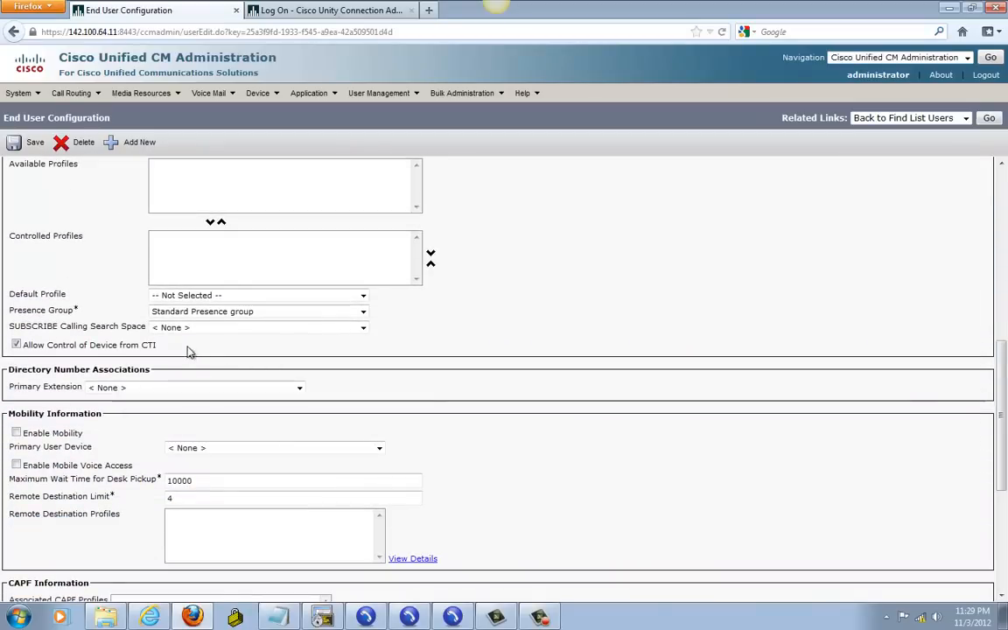
left_click(140, 387)
left_click(146, 406)
left_click(20, 147)
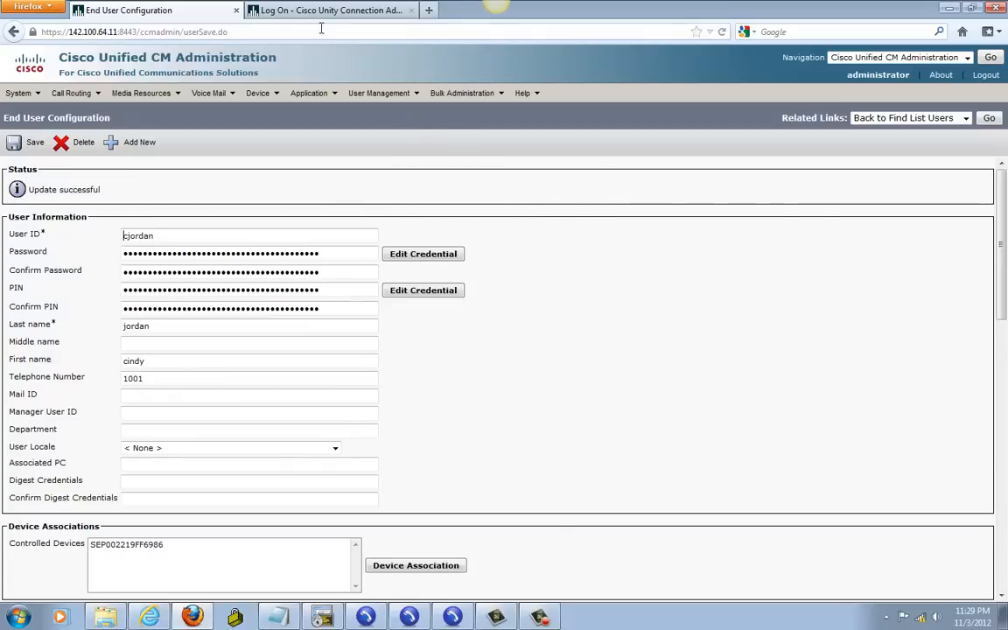
Step: Log in to Unity Connection Administration with the administrator user ID and password
left_click(280, 12)
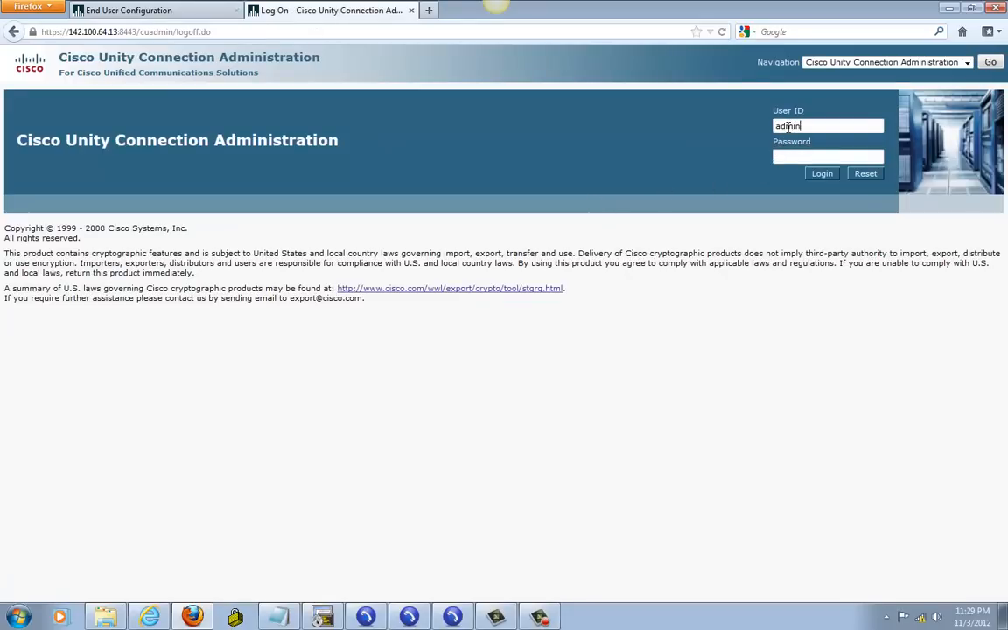
type("rato")
key("Tab")
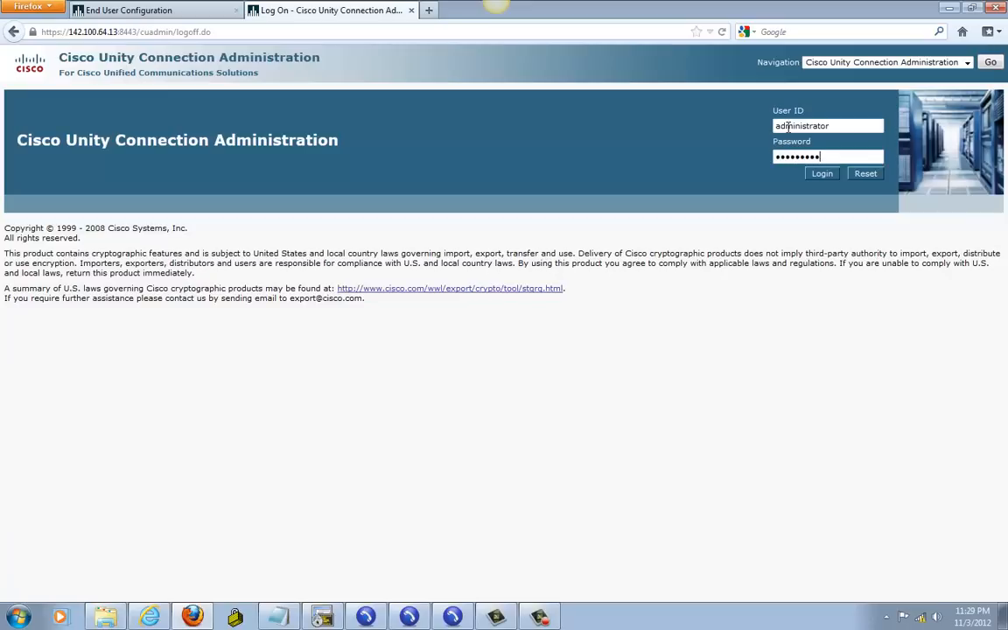
left_click(822, 173)
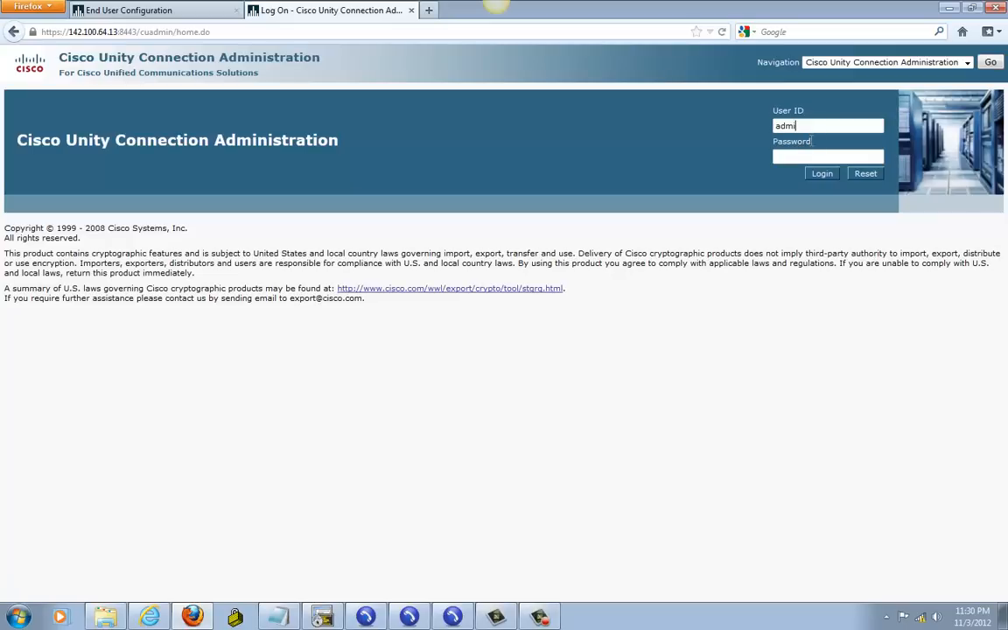
key("Tab")
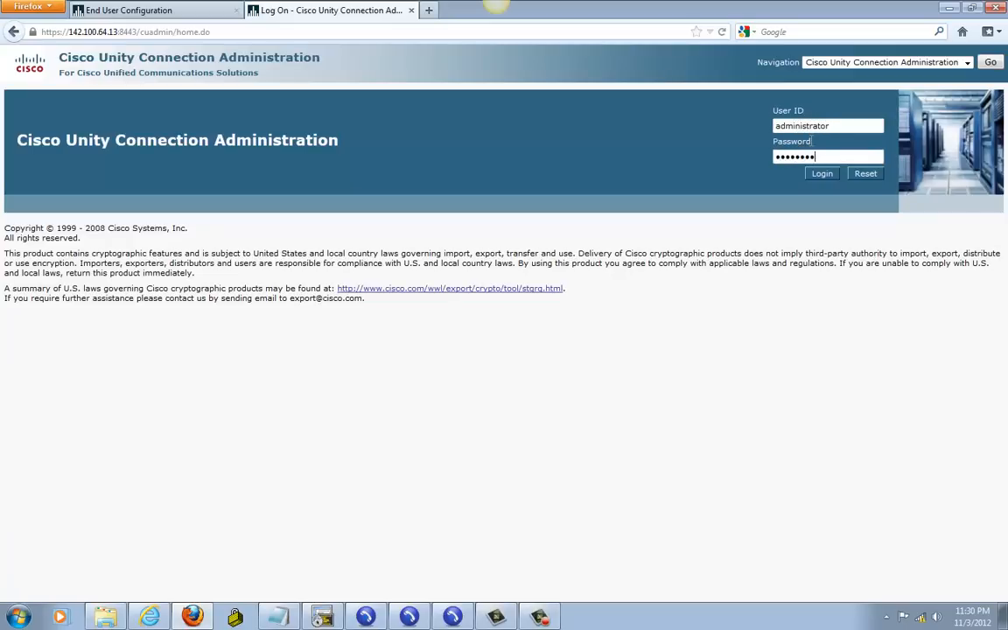
key("Return")
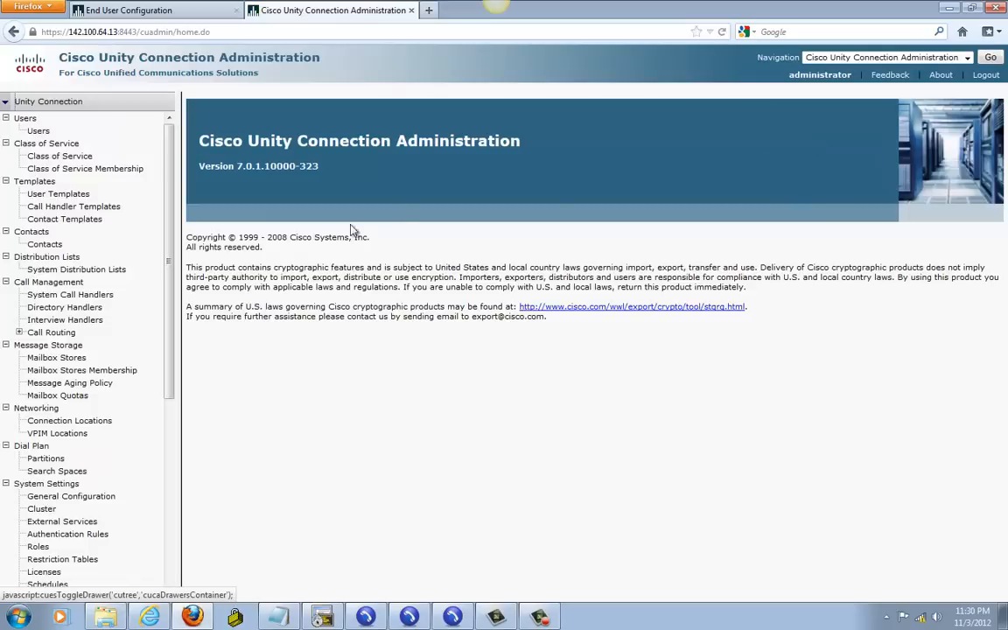
Step: Enable DTMF loop detection for forwarded message notification calls on PhoneSystem and save
left_click_drag(169, 307, 170, 486)
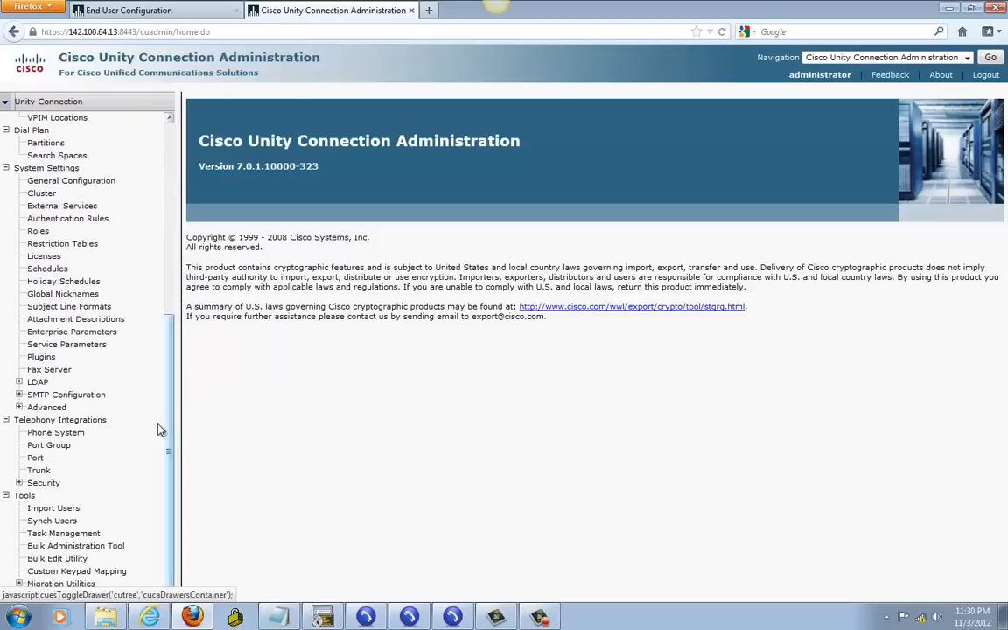
left_click(58, 434)
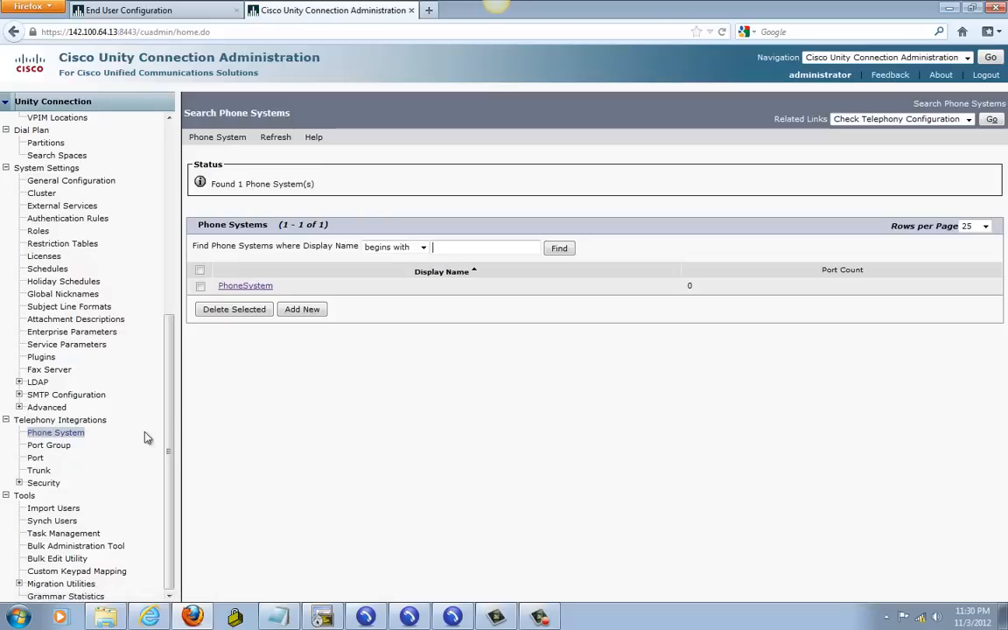
left_click(245, 287)
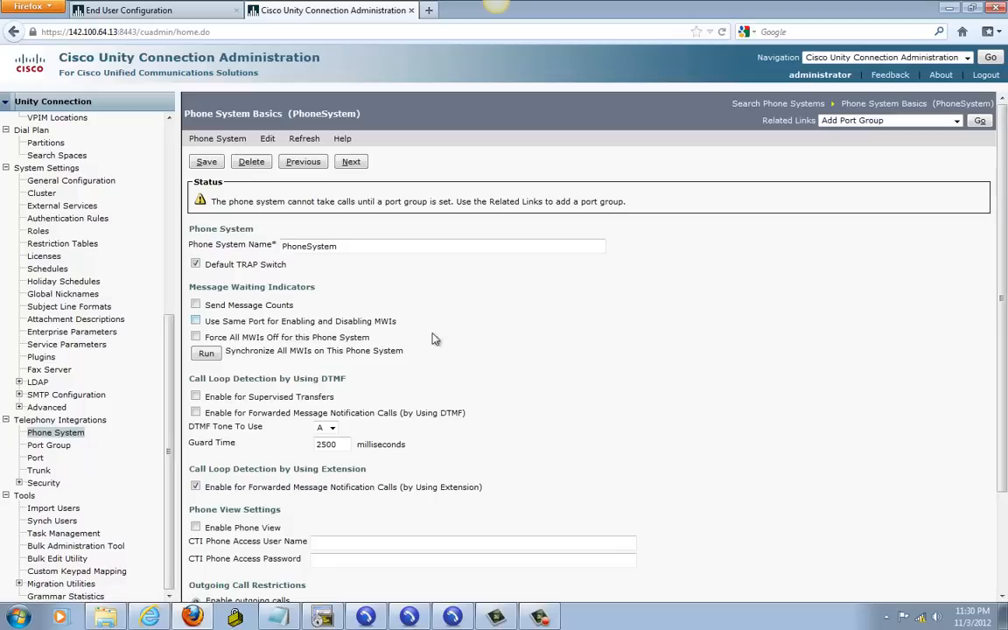
left_click_drag(1006, 281, 1004, 395)
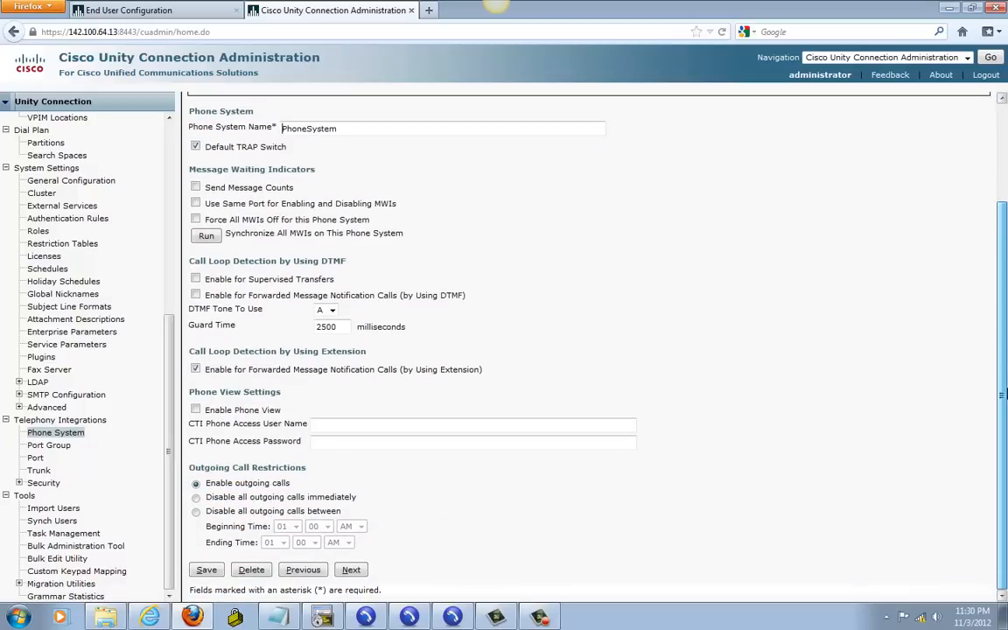
left_click(195, 295)
left_click_drag(1004, 396, 1004, 293)
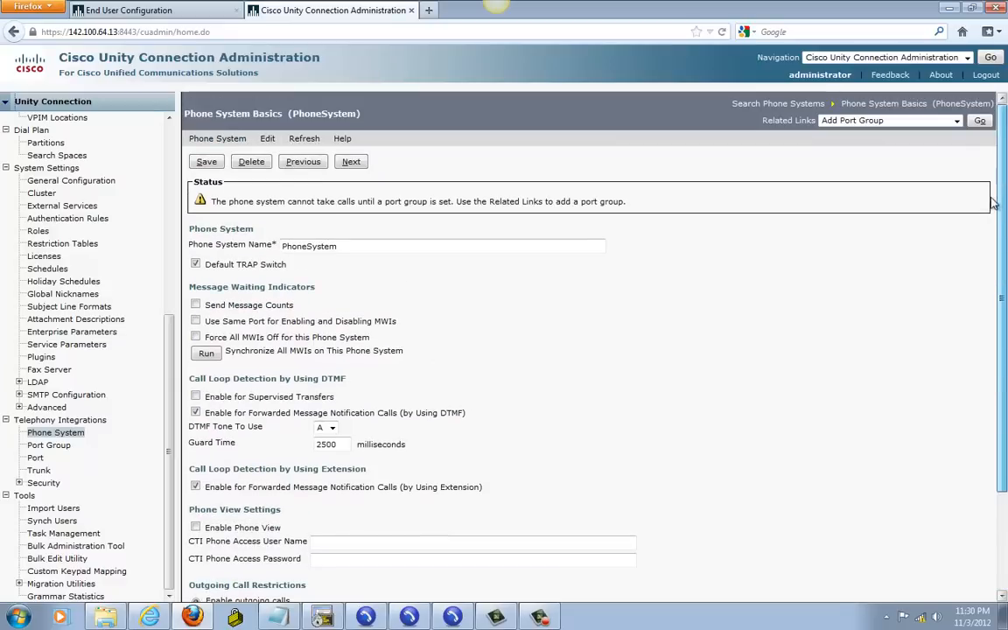
left_click(203, 162)
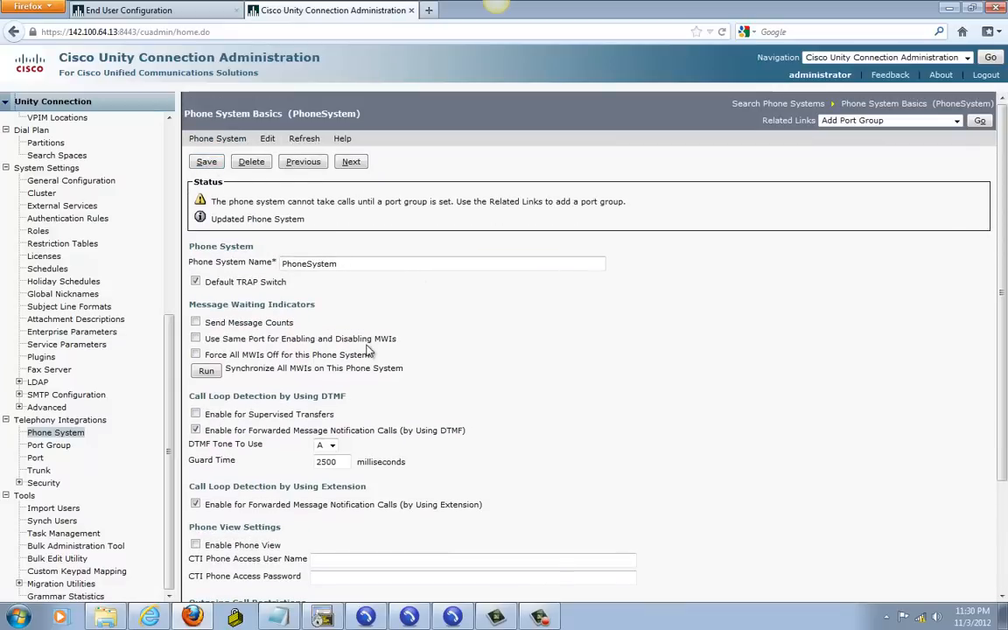
left_click(267, 140)
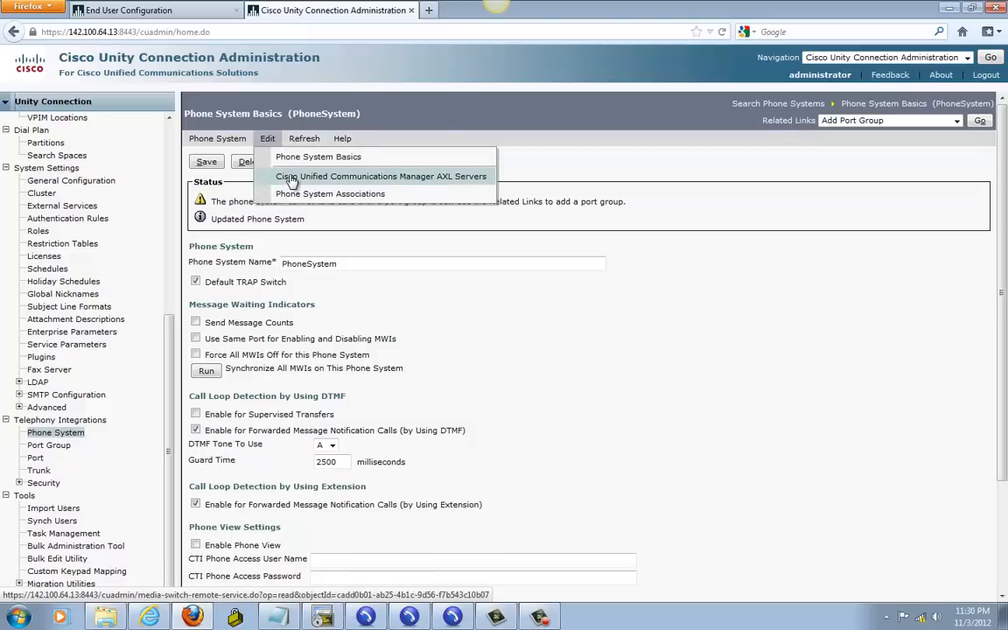
Step: On the AXL Servers page, enter user name administrator and the password, then return to Unified CM Administration
left_click(289, 178)
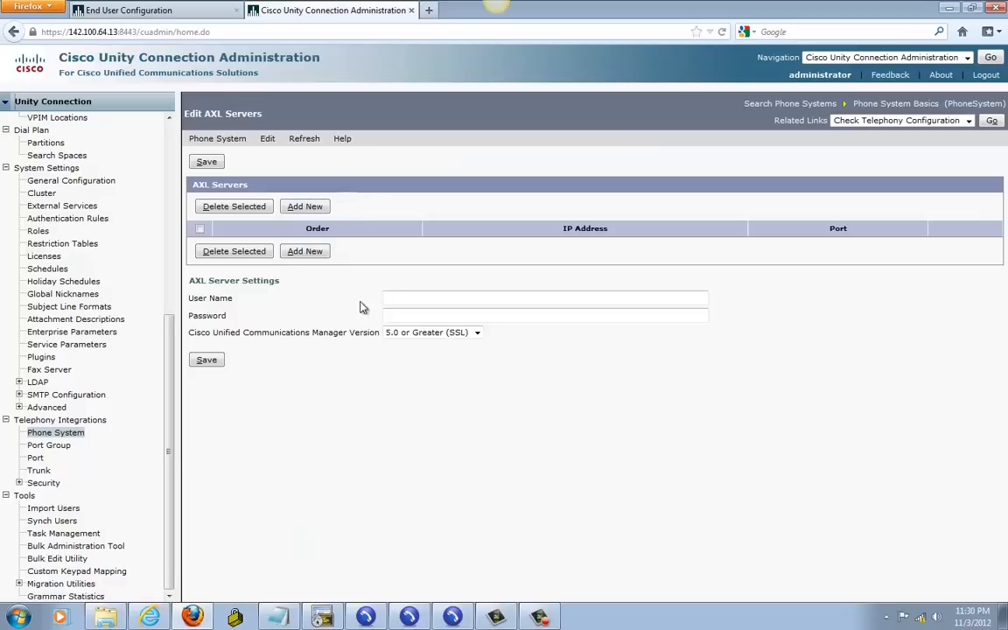
left_click(415, 298)
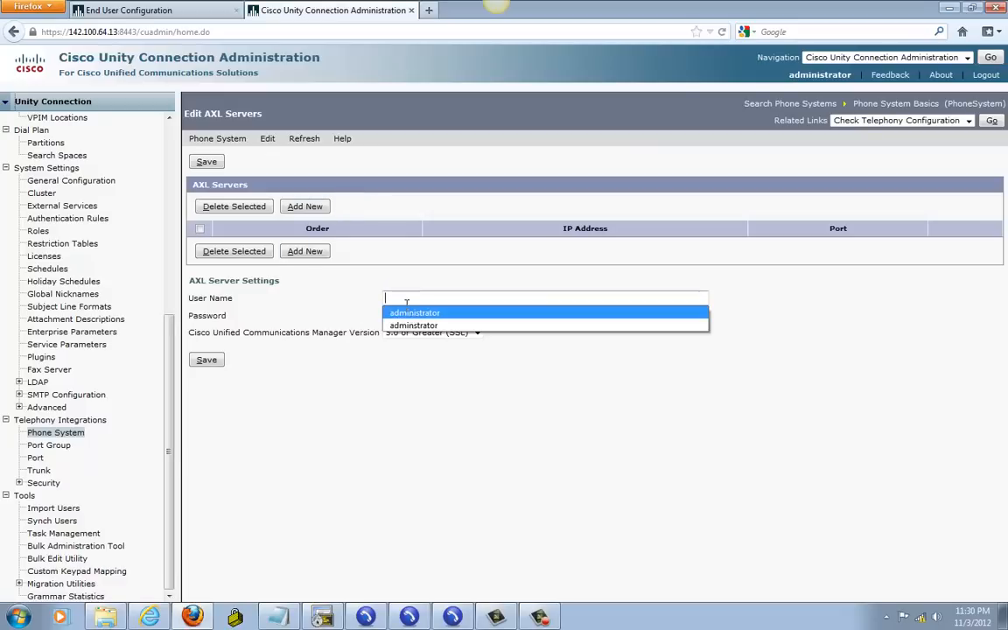
type("administrator")
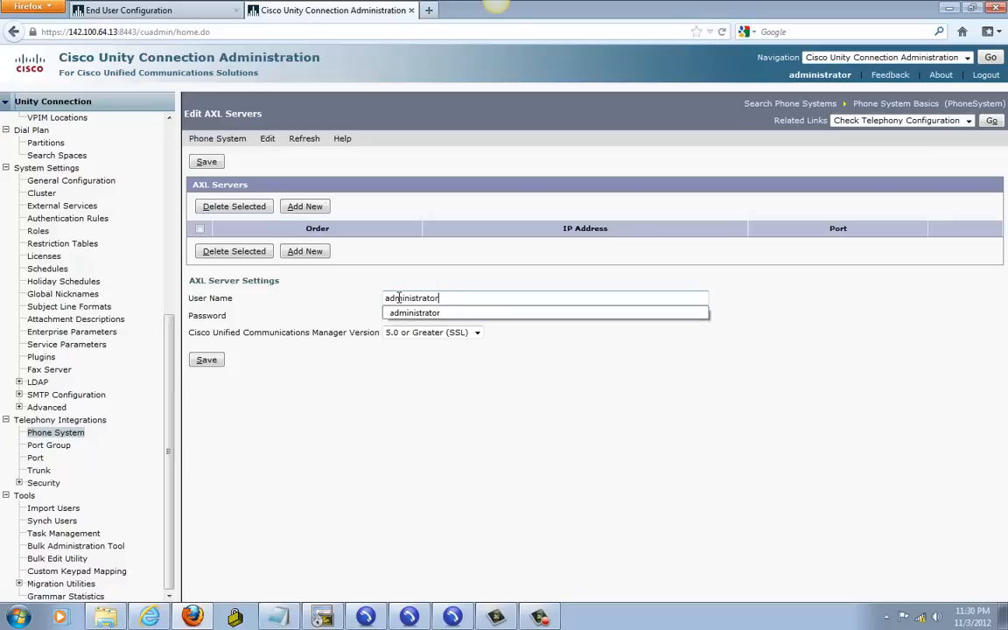
left_click(338, 316)
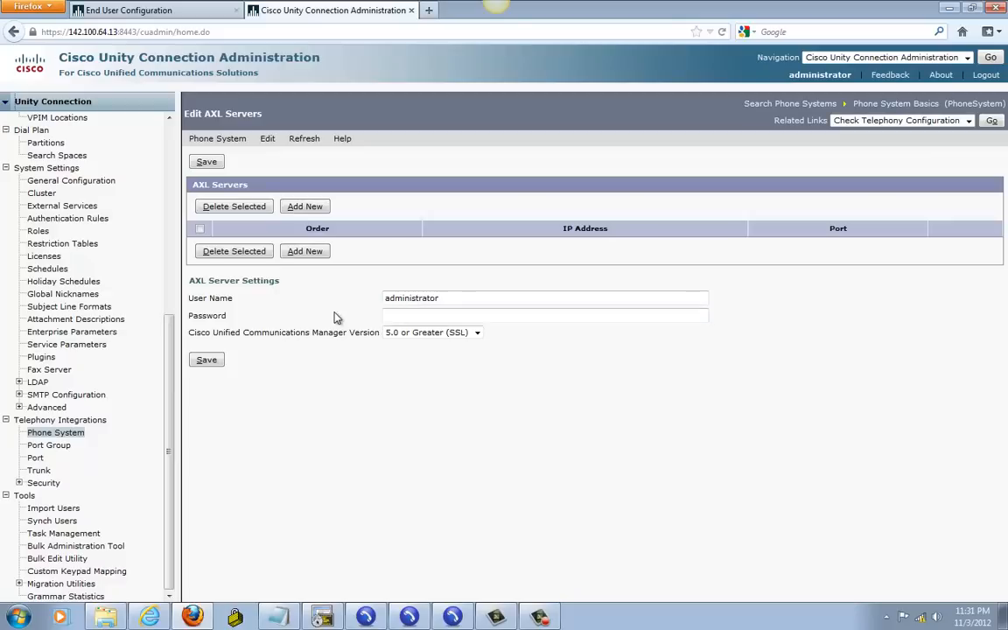
left_click(400, 315)
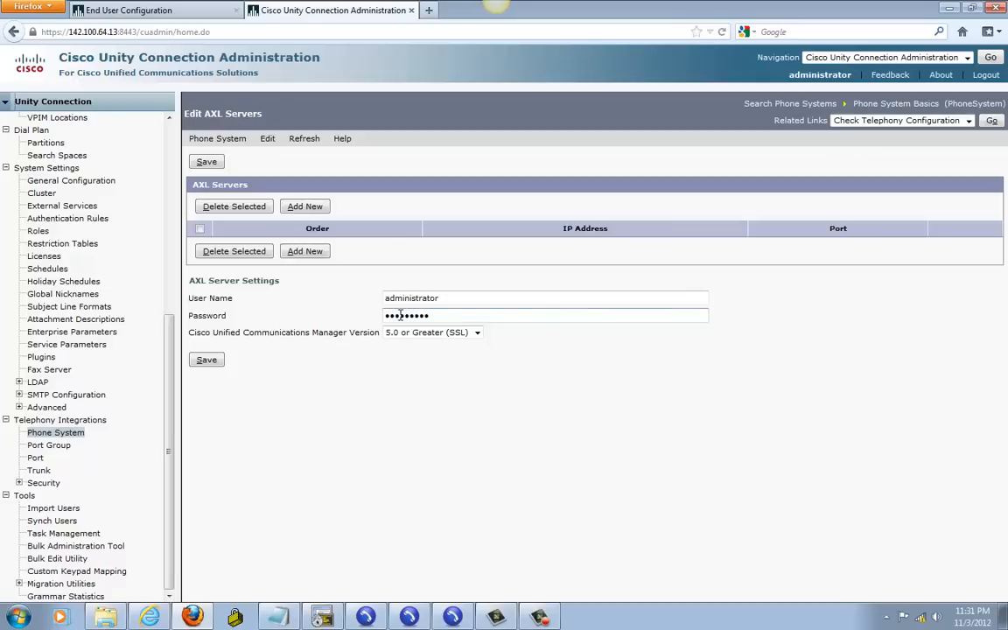
left_click(135, 11)
left_click(357, 93)
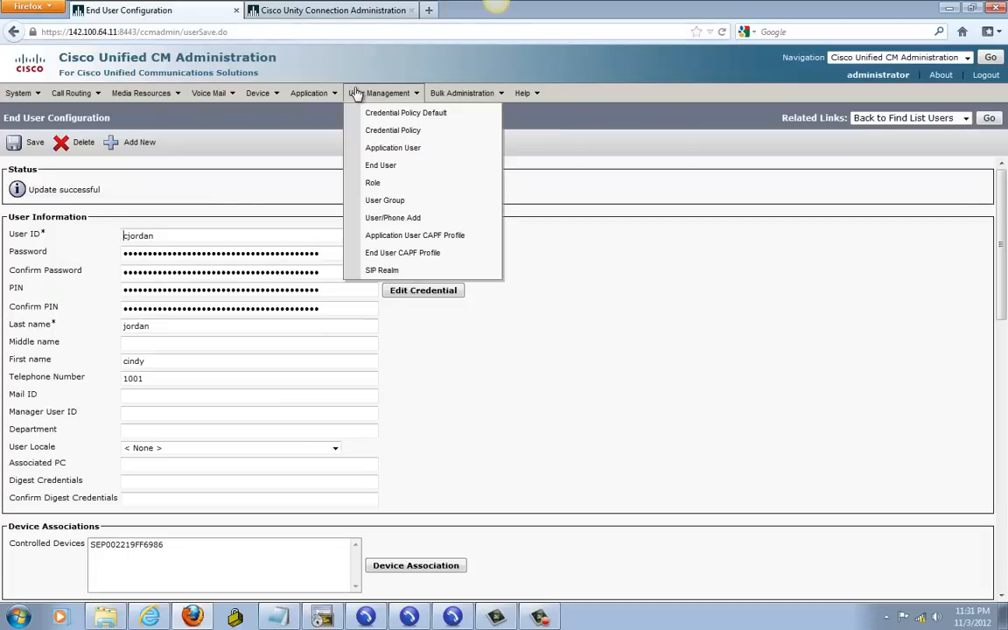
left_click(372, 150)
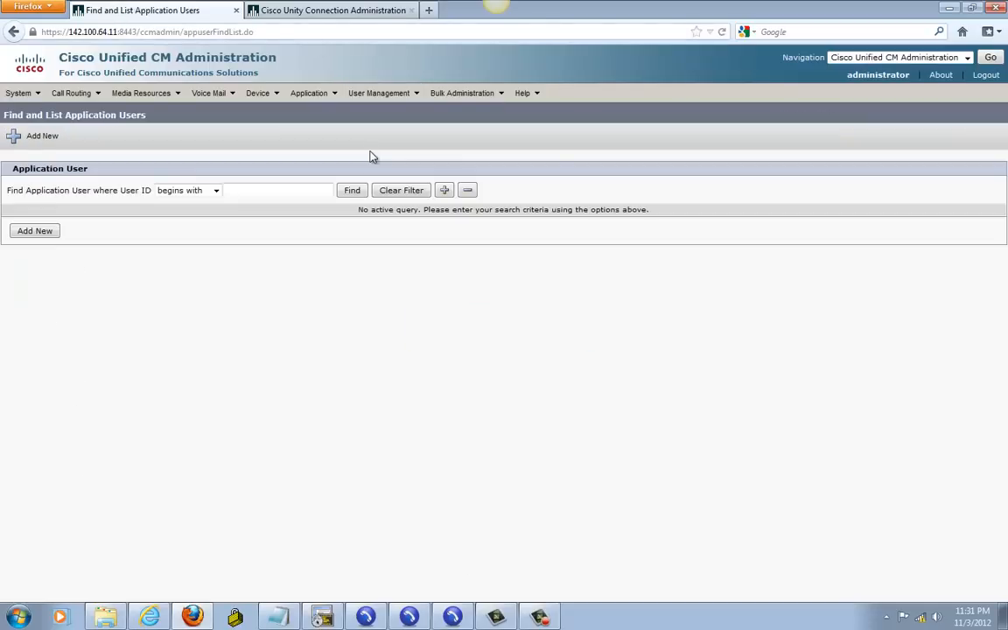
left_click(352, 190)
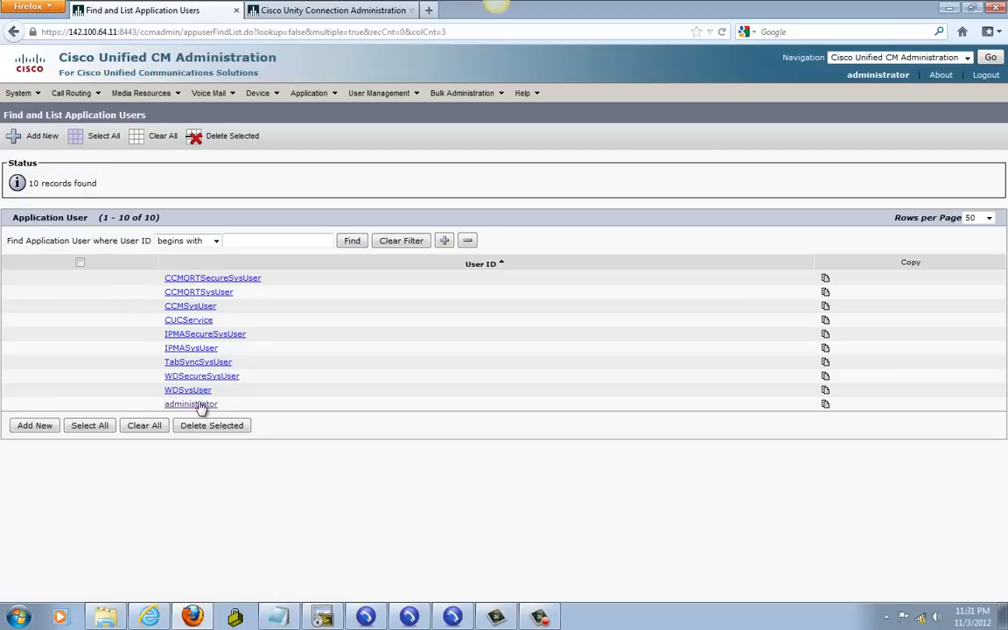
left_click(190, 404)
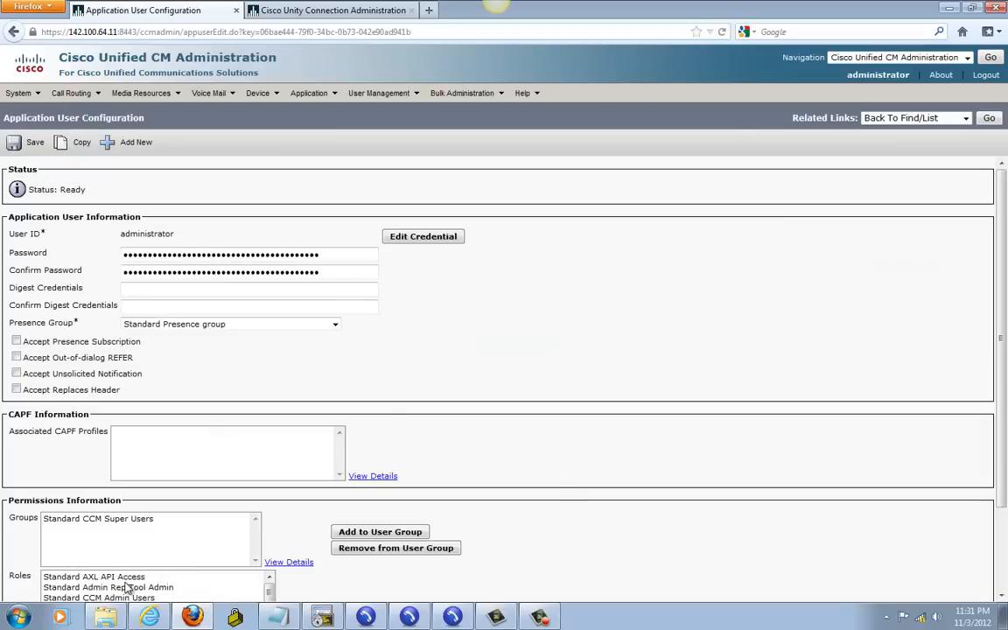
left_click(124, 584)
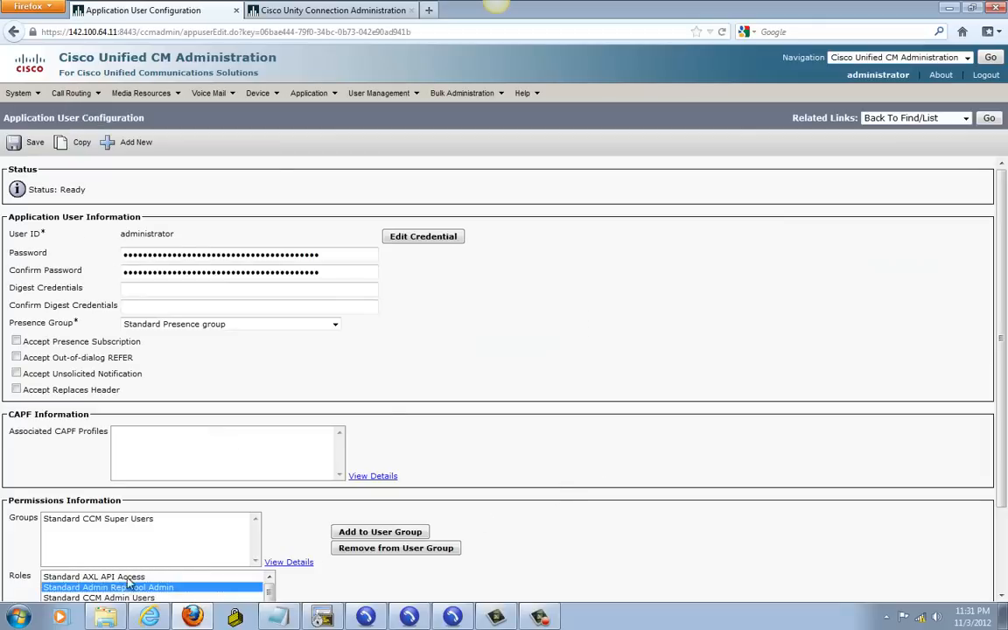
left_click(116, 578)
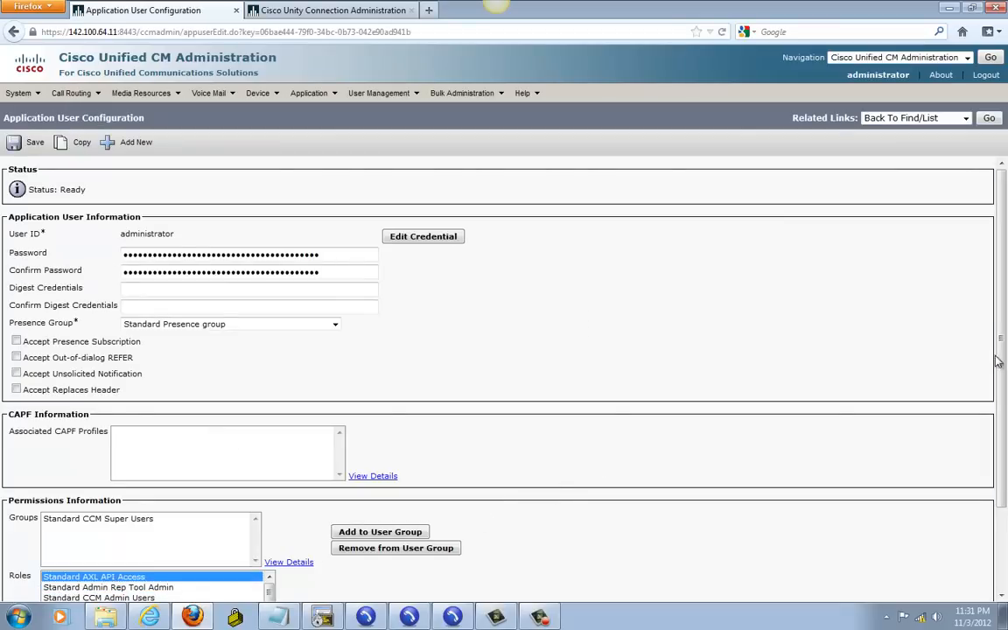
mouse_move(999, 362)
left_mouse_down()
mouse_move(1000, 410)
mouse_move(1000, 350)
left_mouse_up()
left_click(298, 11)
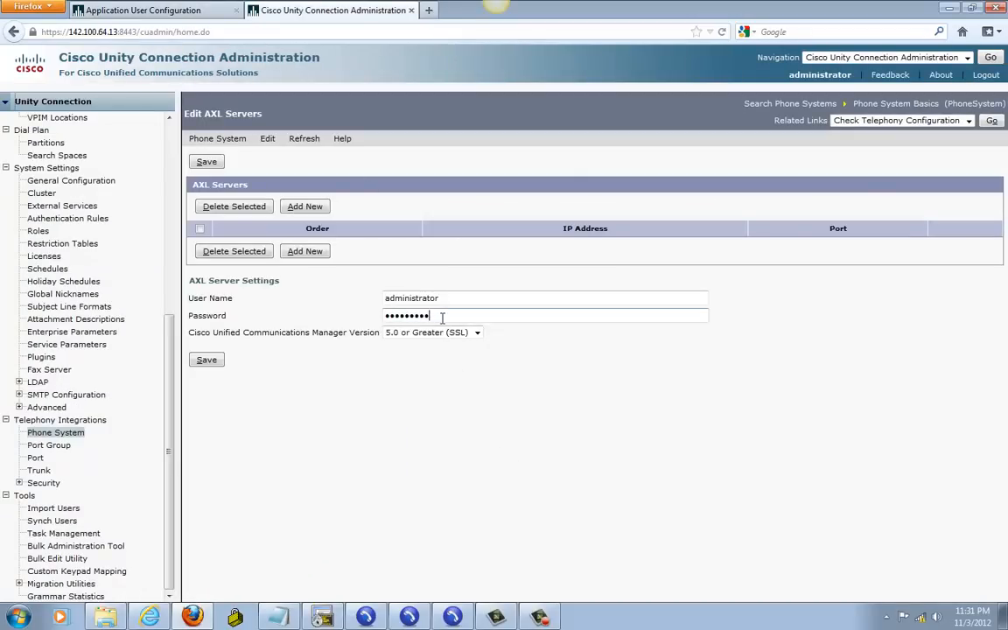
Step: Save the AXL administrator credentials and start a new AXL server entry
left_click(205, 360)
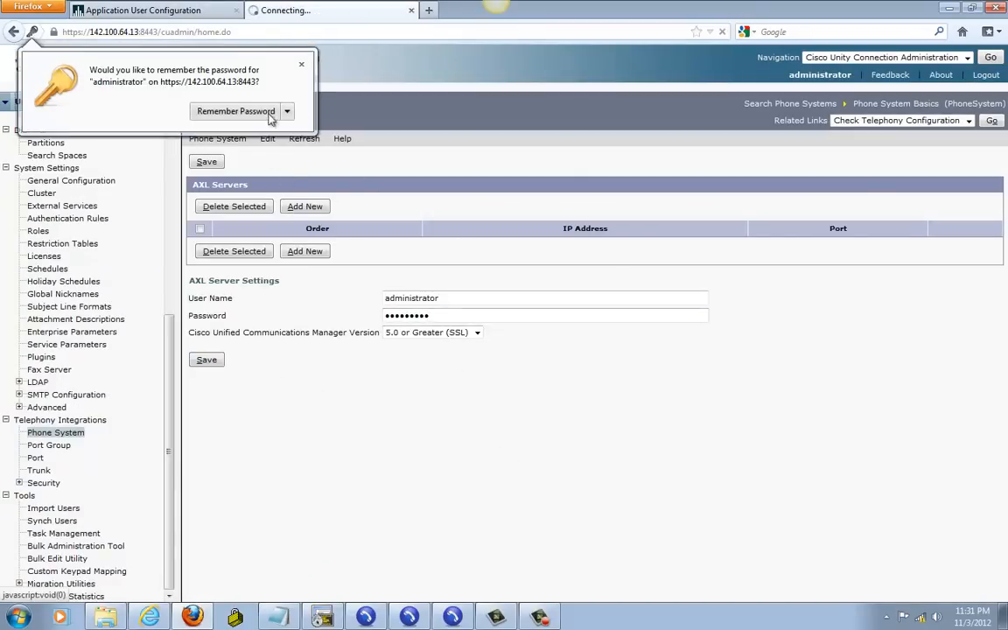
left_click(301, 64)
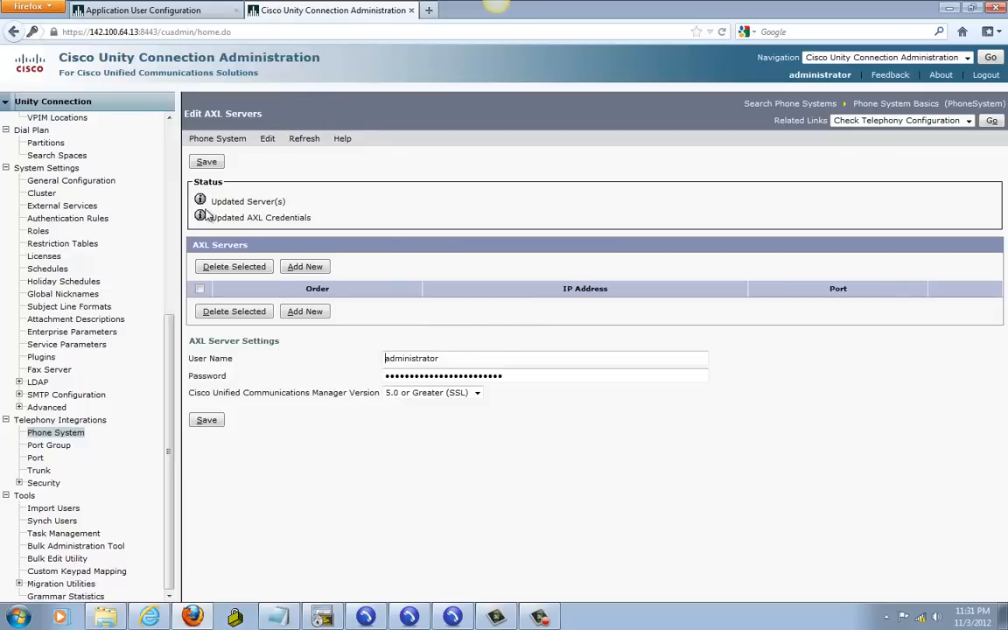
left_click(303, 268)
left_click(301, 65)
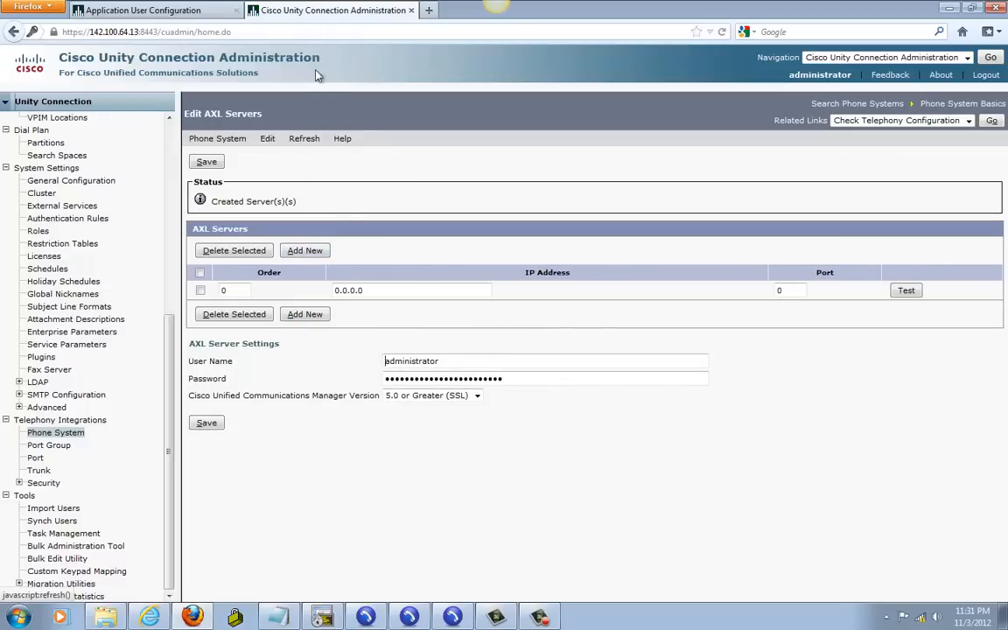
Step: Add AXL server 142.100.64.11 on port 443, test the connection, and save it
left_click_drag(376, 291, 301, 280)
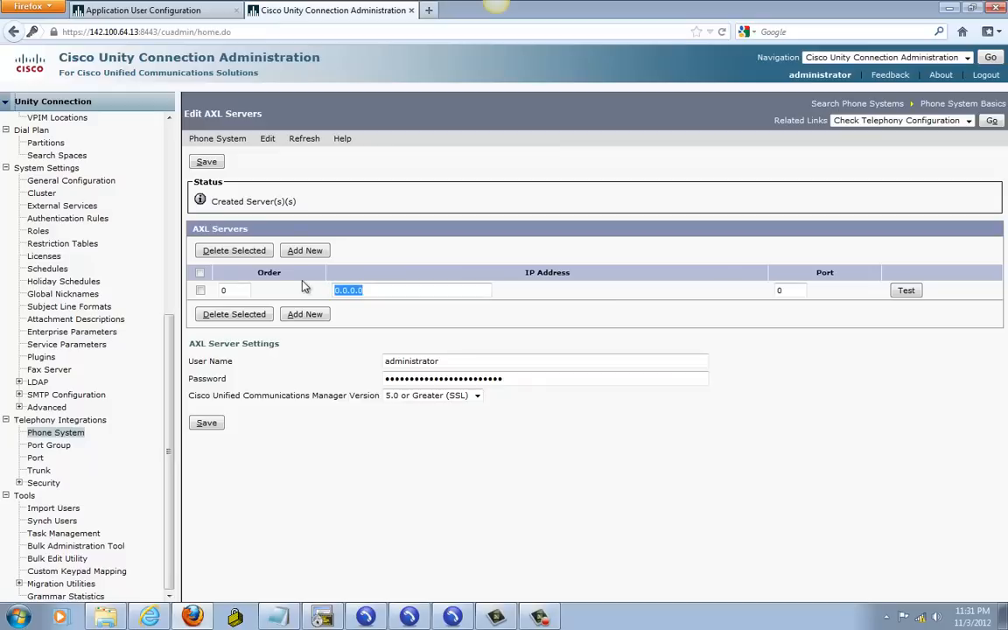
type("142.")
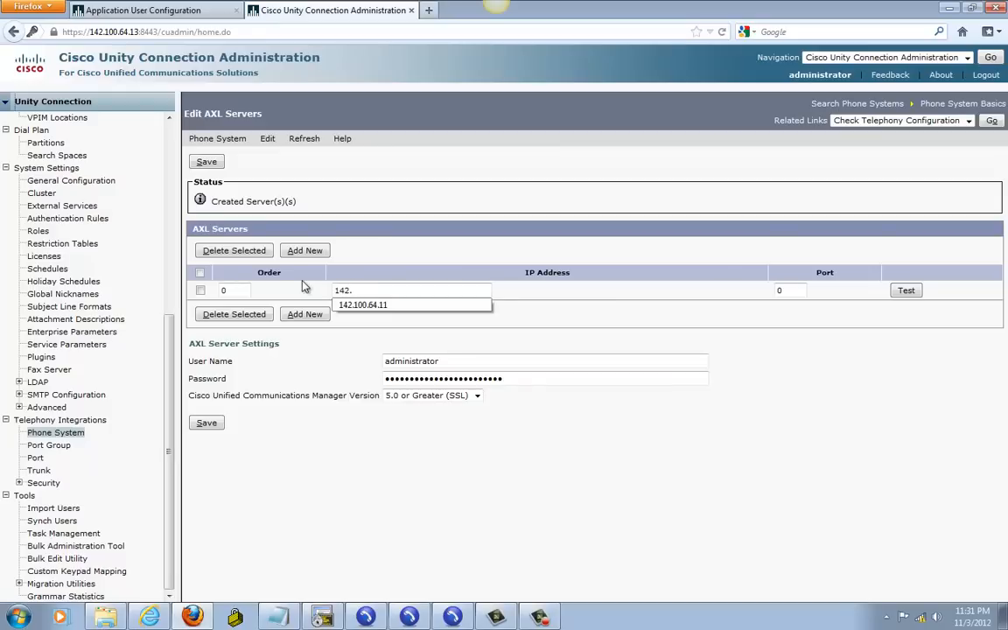
left_click(361, 304)
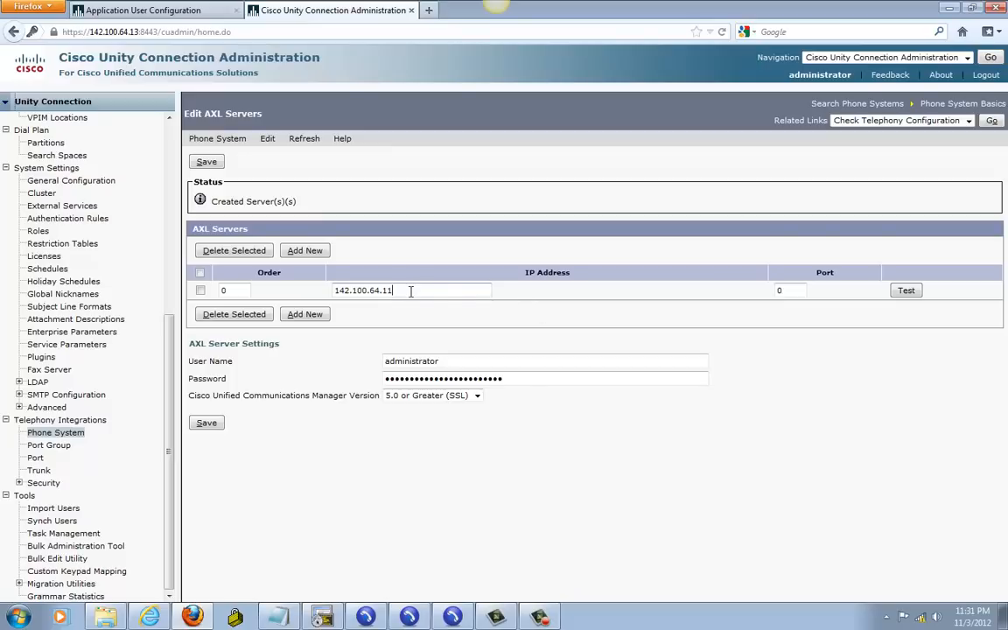
key("Tab")
type("443")
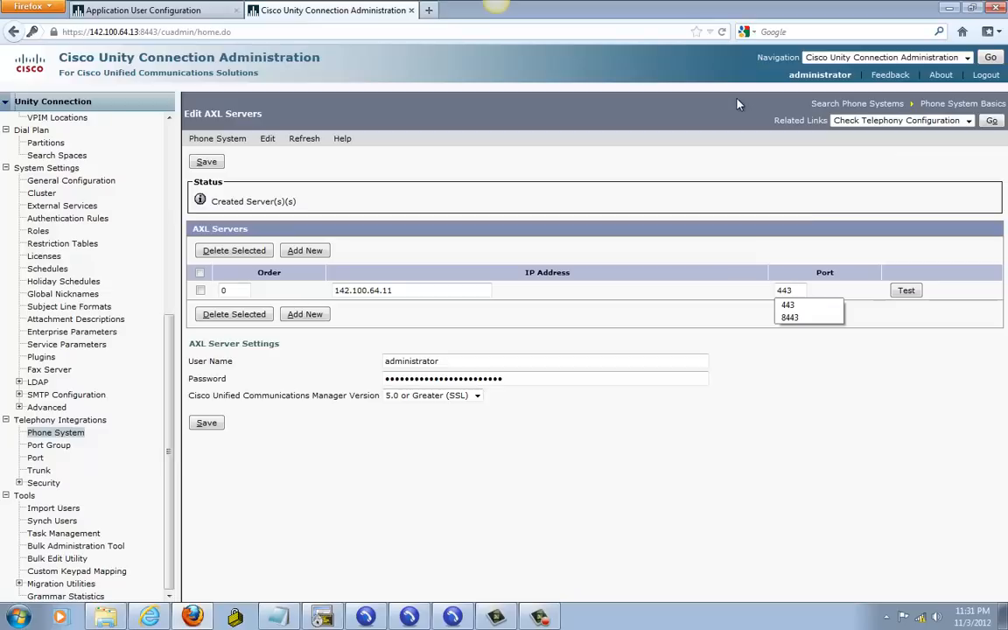
left_click(910, 292)
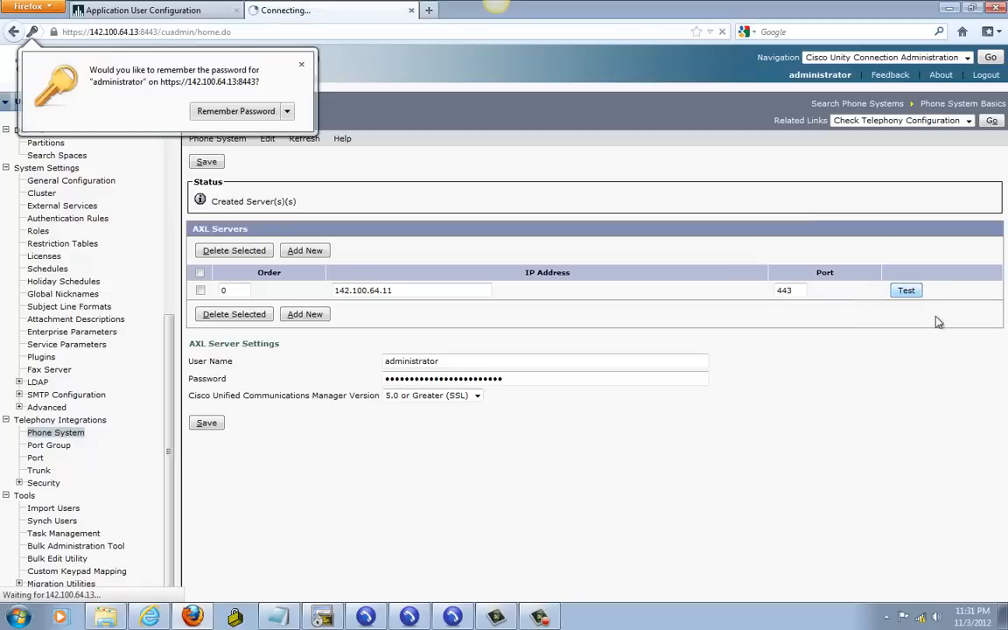
left_click(301, 65)
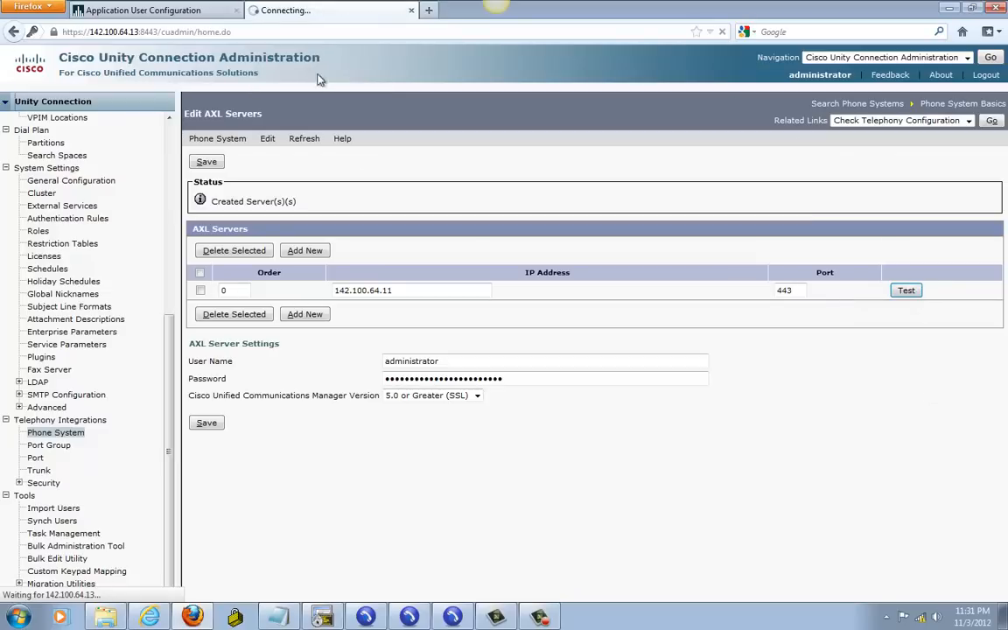
left_click(206, 423)
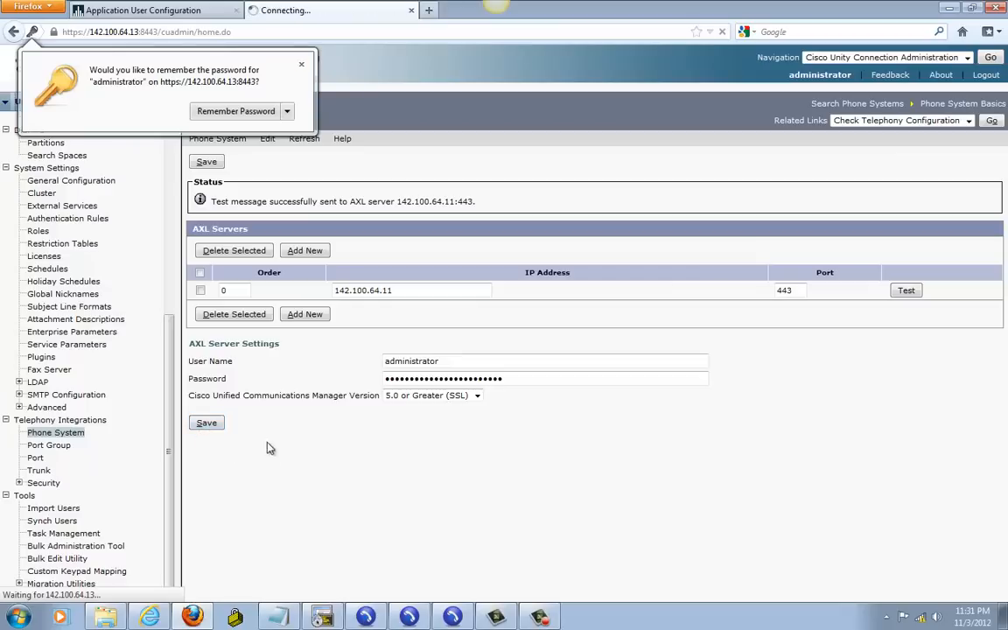
left_click(301, 63)
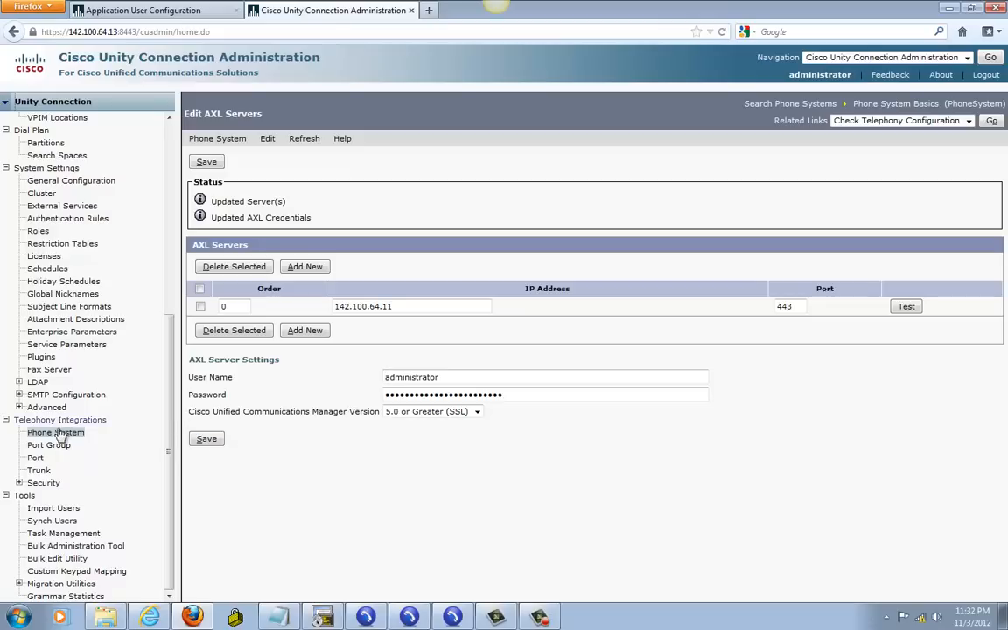
Step: Start a new port group and review its Phone System choices and Device Name Prefix field
left_click(41, 448)
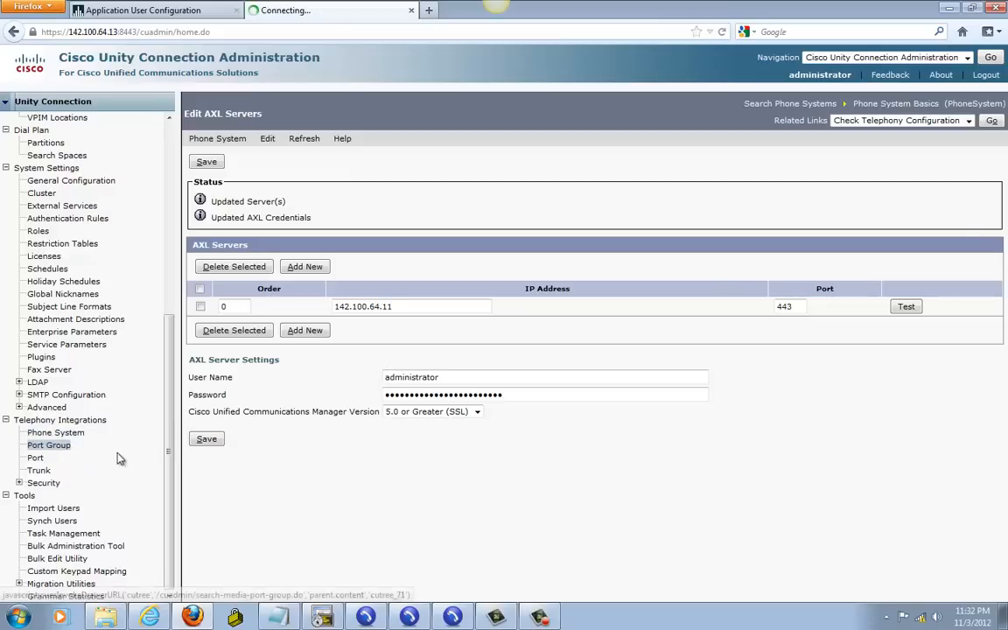
left_click(302, 289)
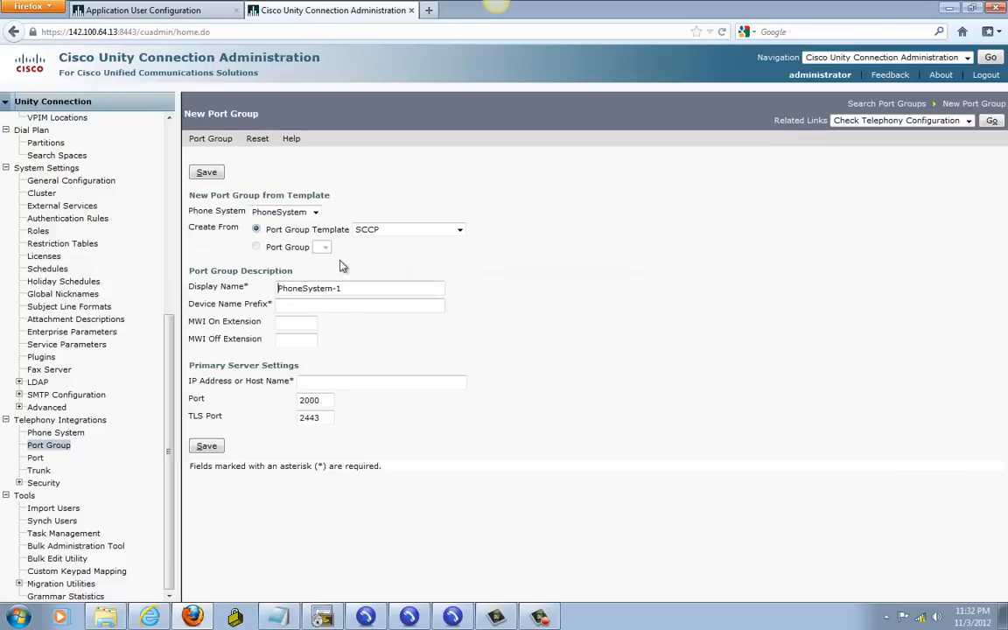
left_click(316, 212)
left_click(315, 212)
left_click_drag(190, 306, 271, 311)
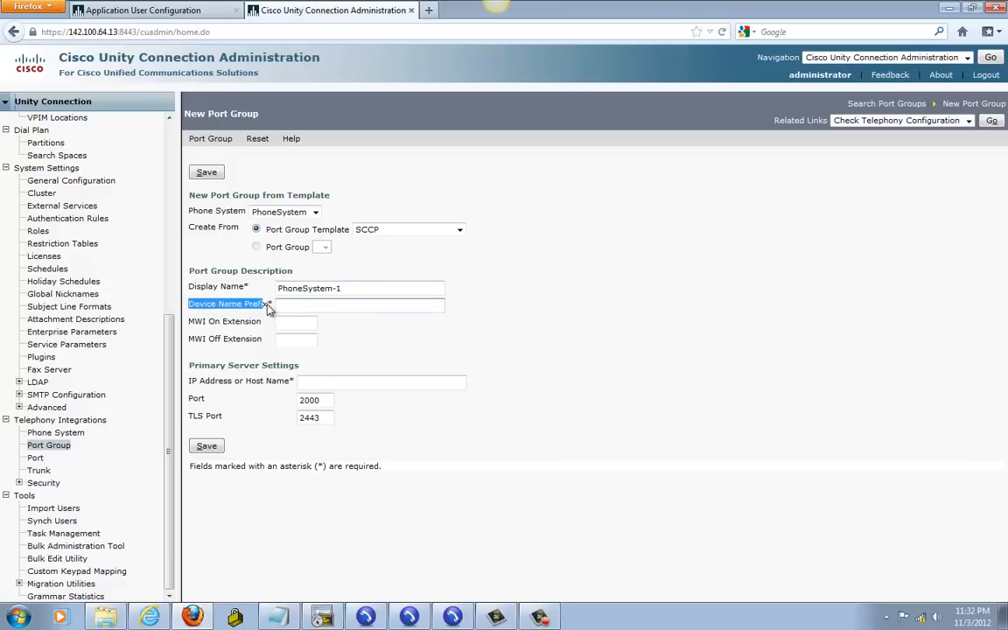
Step: Check the other open windows, then return to the Unified CM Administration tab
left_click(148, 617)
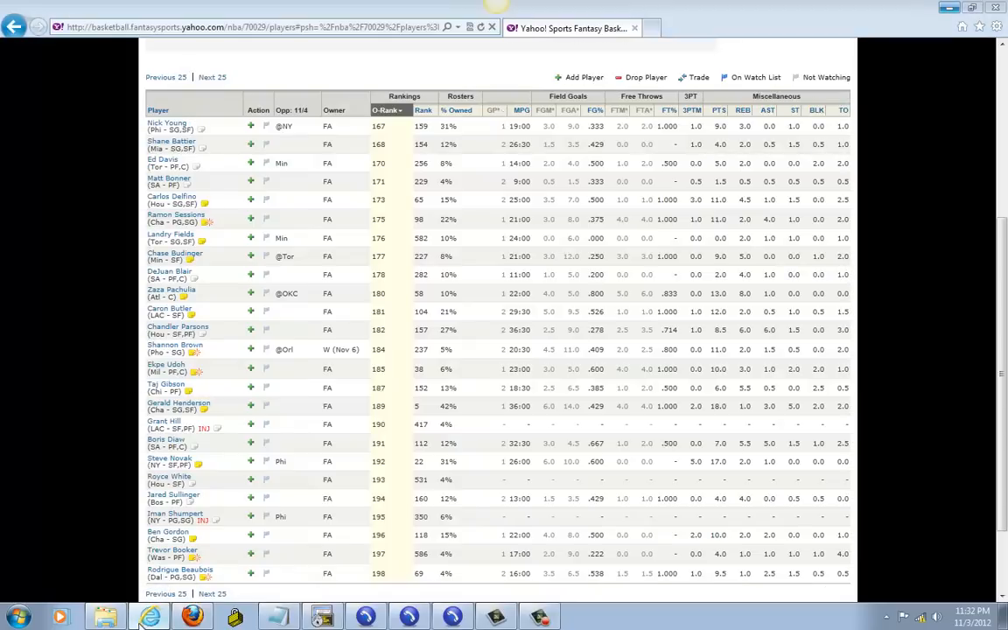
left_click(149, 617)
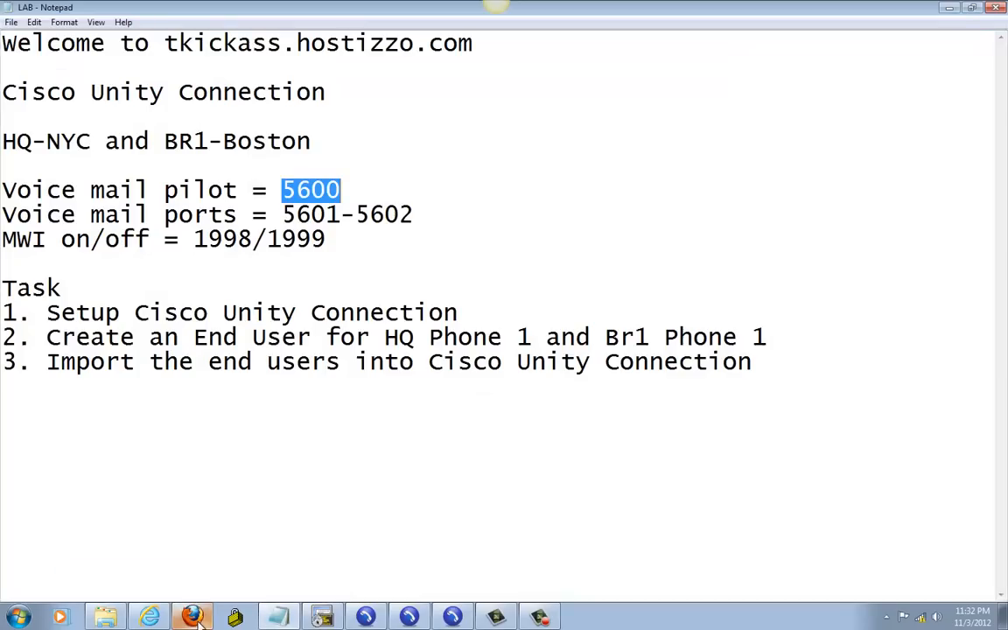
left_click(193, 618)
left_click(157, 13)
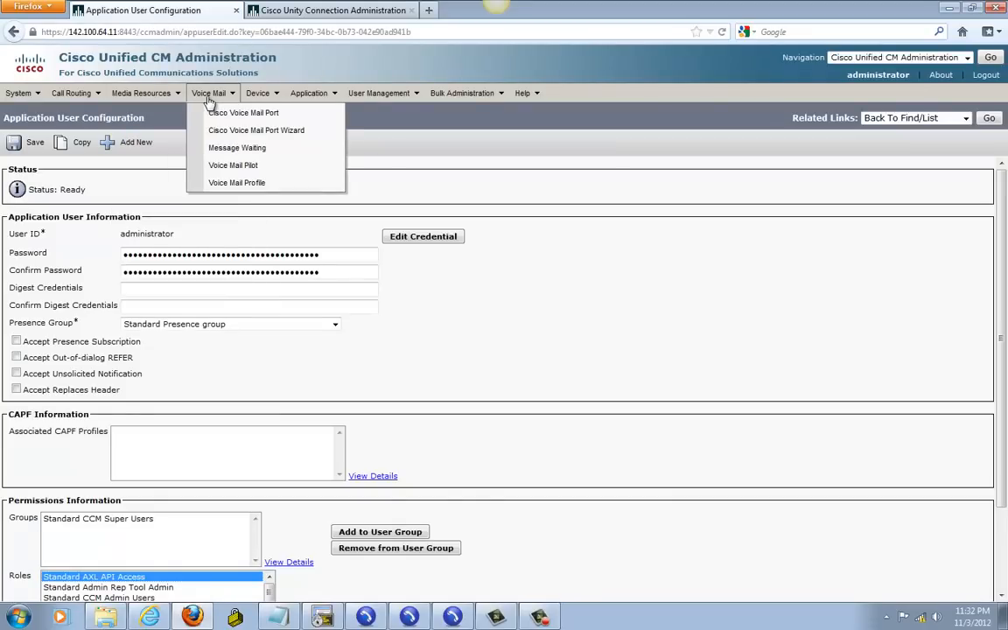
Step: Copy the port name of voice mail port CiscoUM1-VI1, then return to Unity Connection
left_click(214, 113)
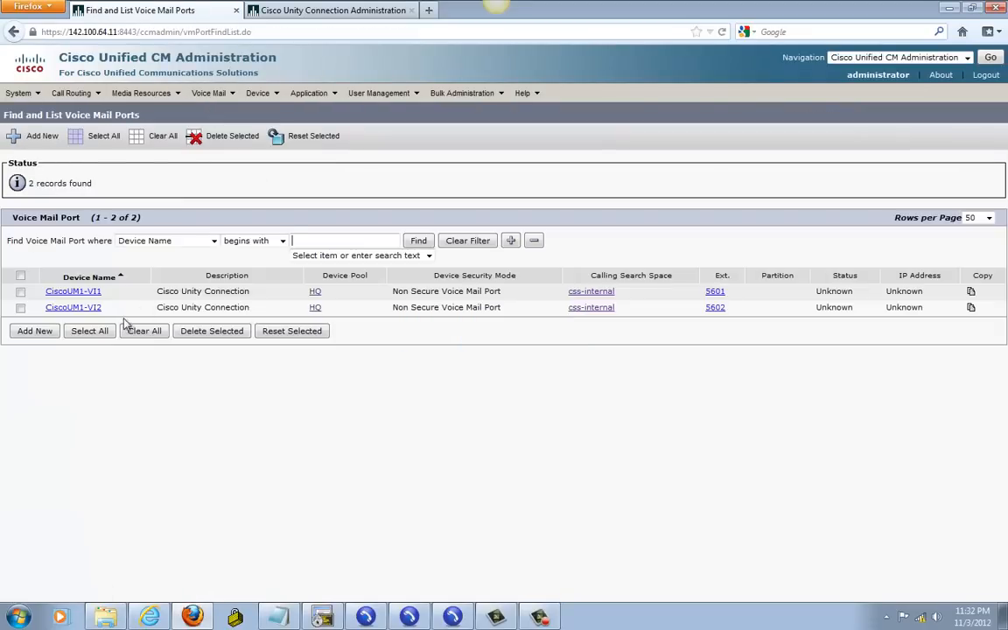
left_click(91, 293)
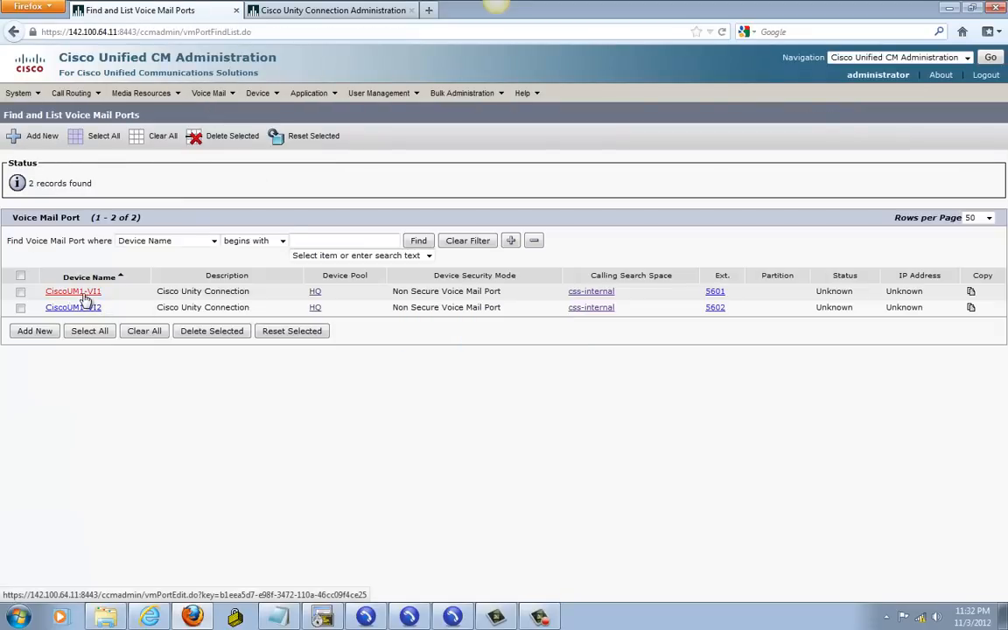
left_click_drag(203, 264, 133, 264)
right_click(159, 267)
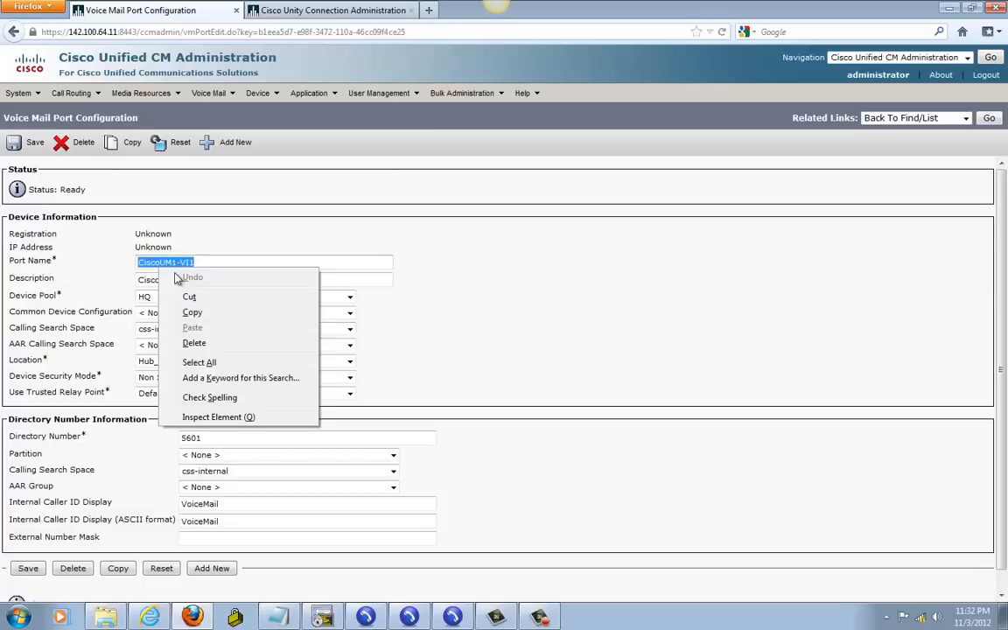
left_click(198, 313)
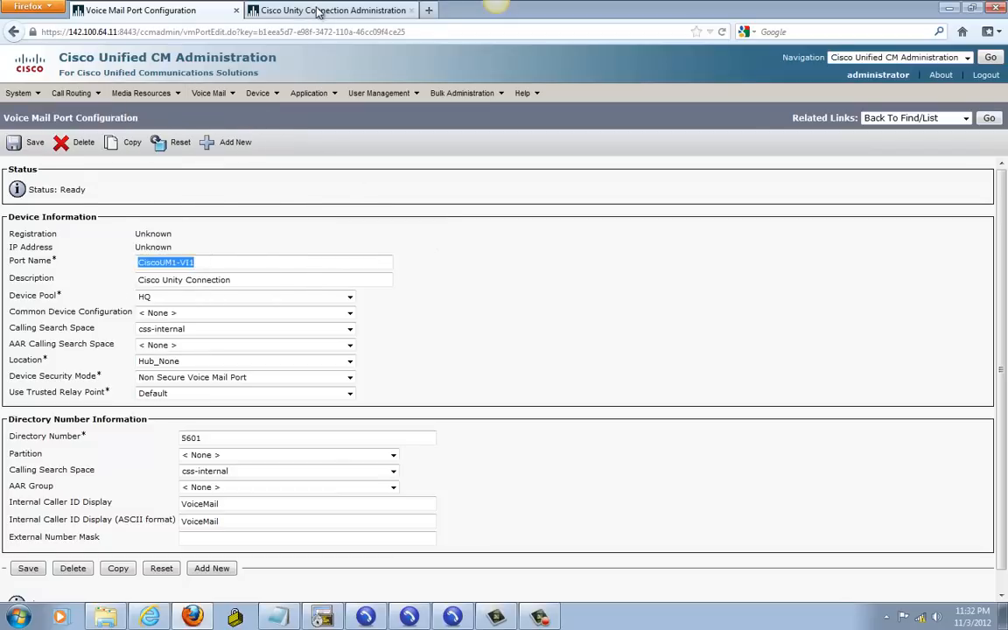
left_click(286, 10)
Step: Paste CiscoUM1-VI1 into Device Name Prefix and trim it to CiscoUM1-VI
left_click(306, 303)
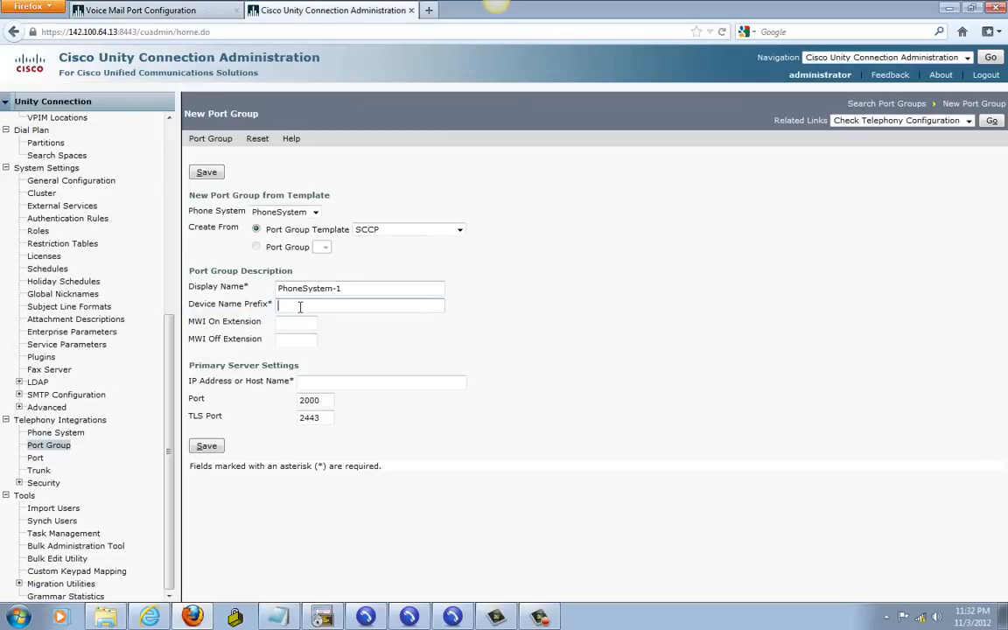
right_click(330, 310)
left_click(362, 367)
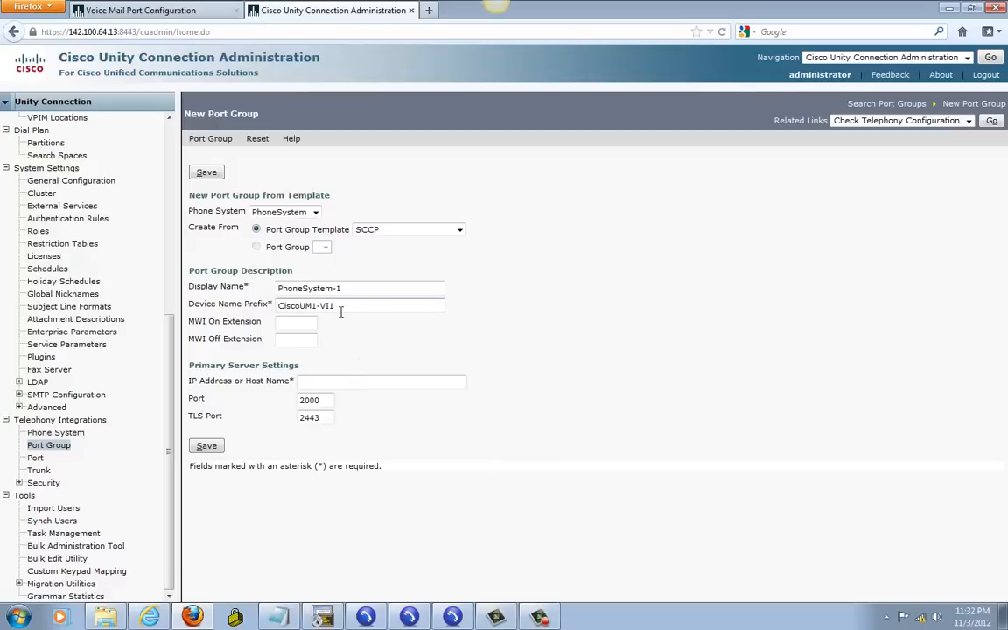
key("BackSpace")
Step: Enter MWI On 1998, Off 1999 and server 142.100.64.11, then save port group PhoneSystem-1
left_click(299, 323)
type("1999")
type("199")
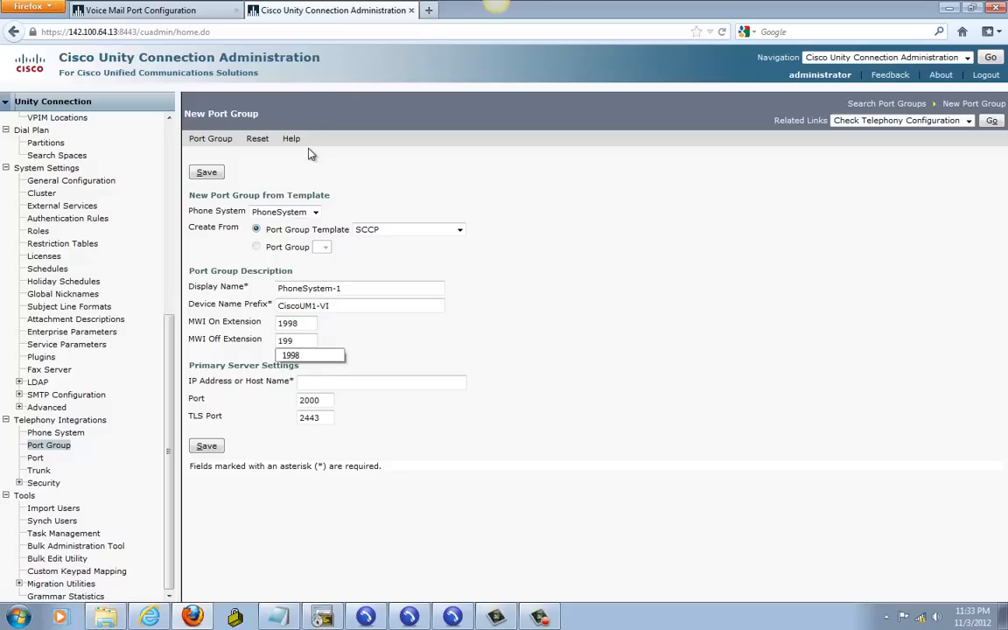
type("9")
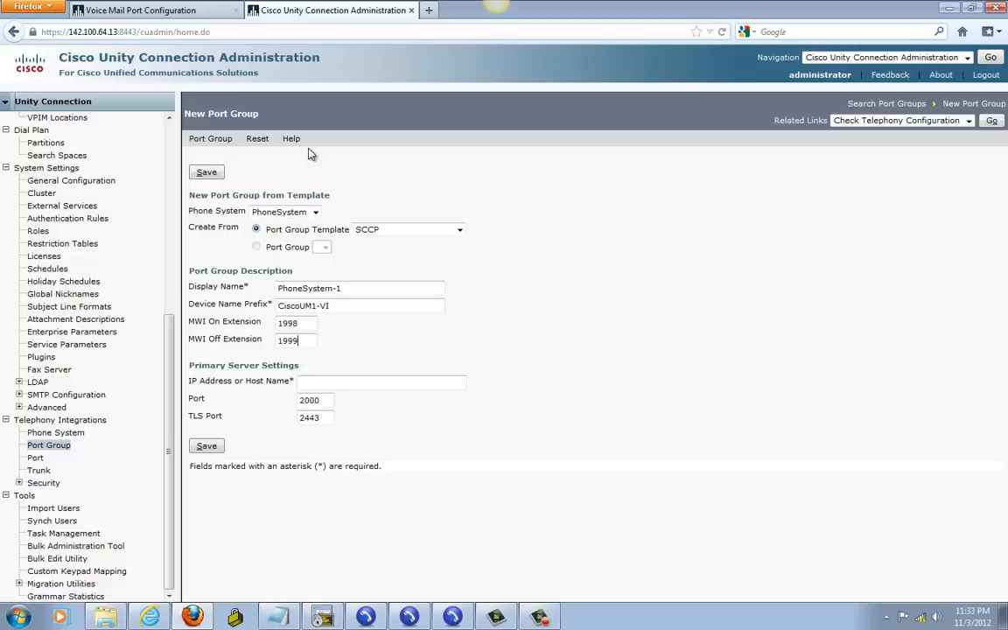
left_click(340, 385)
type("142.100.64.")
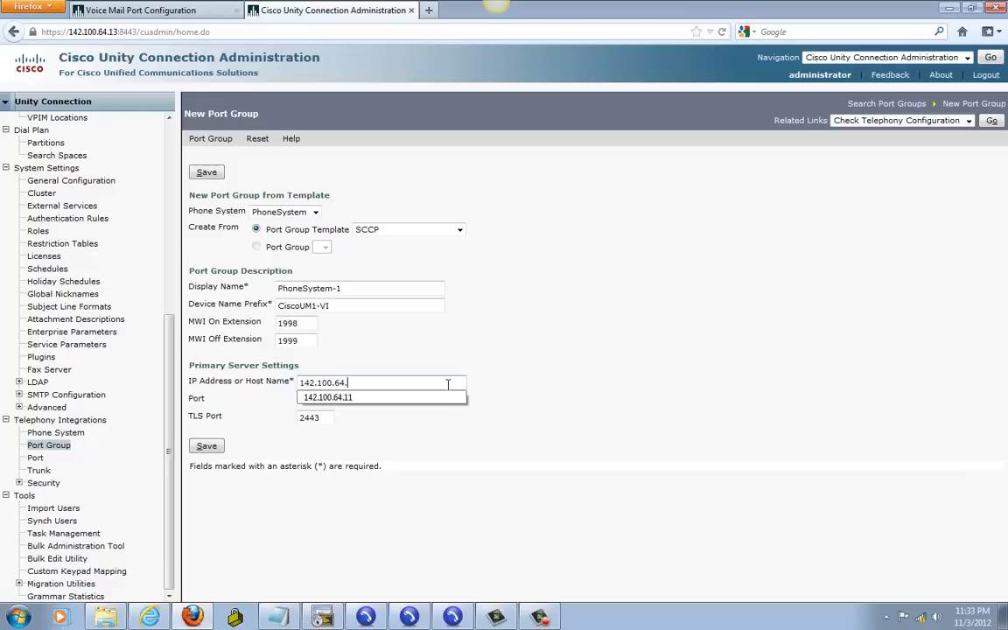
type("11")
left_click(372, 399)
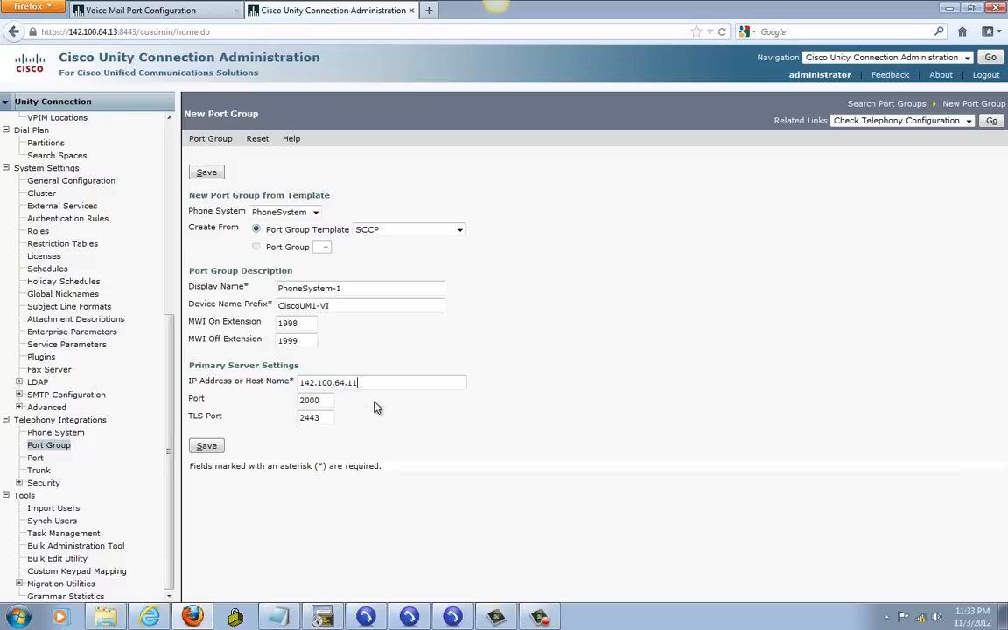
left_click(211, 449)
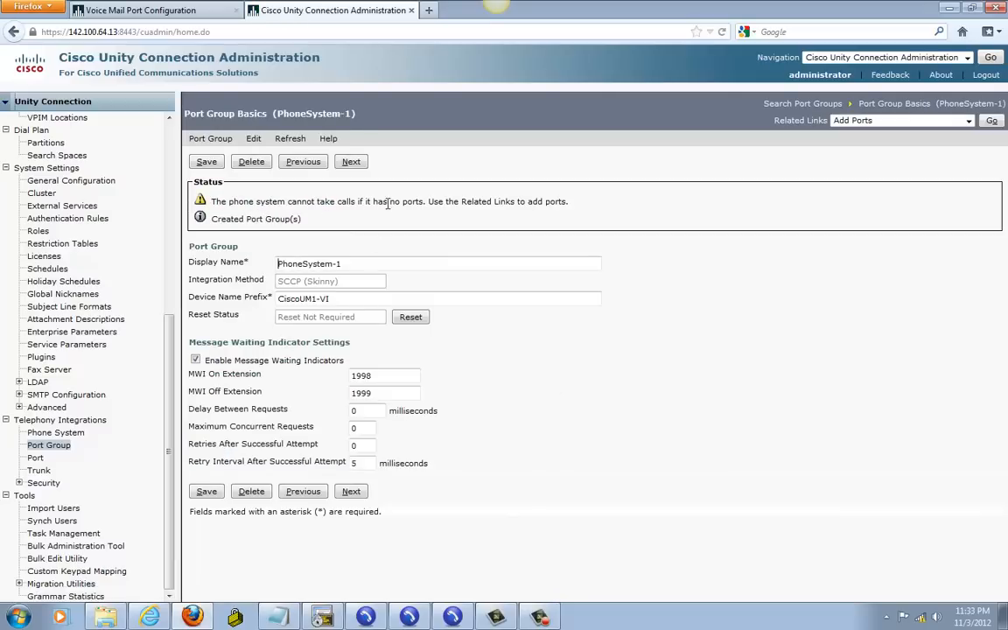
Step: Add 2 ports to PhoneSystem-1, creating PhoneSystem-1-001 and PhoneSystem-1-002
left_click(991, 119)
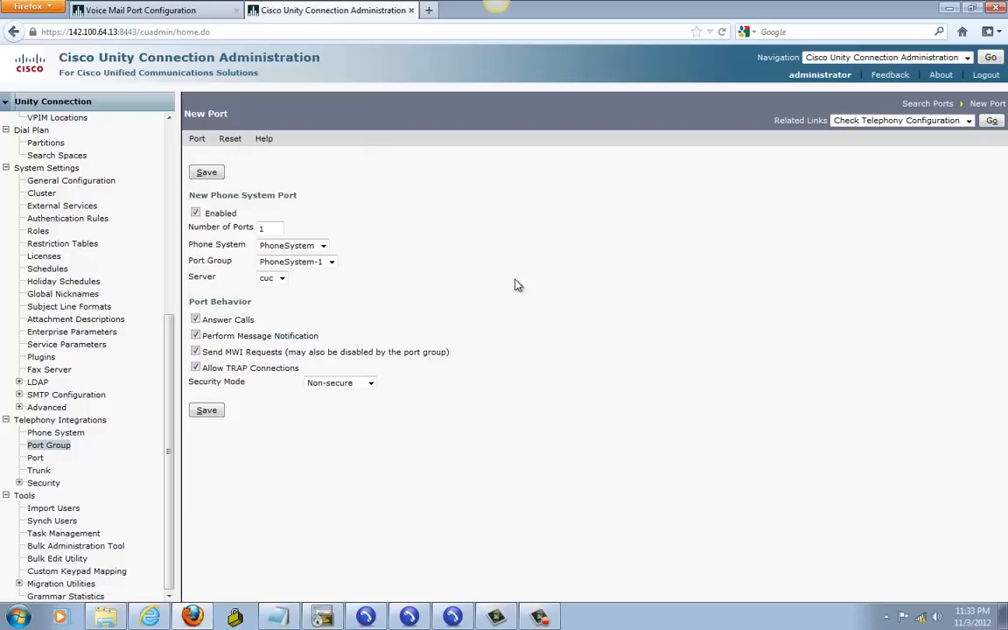
left_click_drag(271, 229, 233, 218)
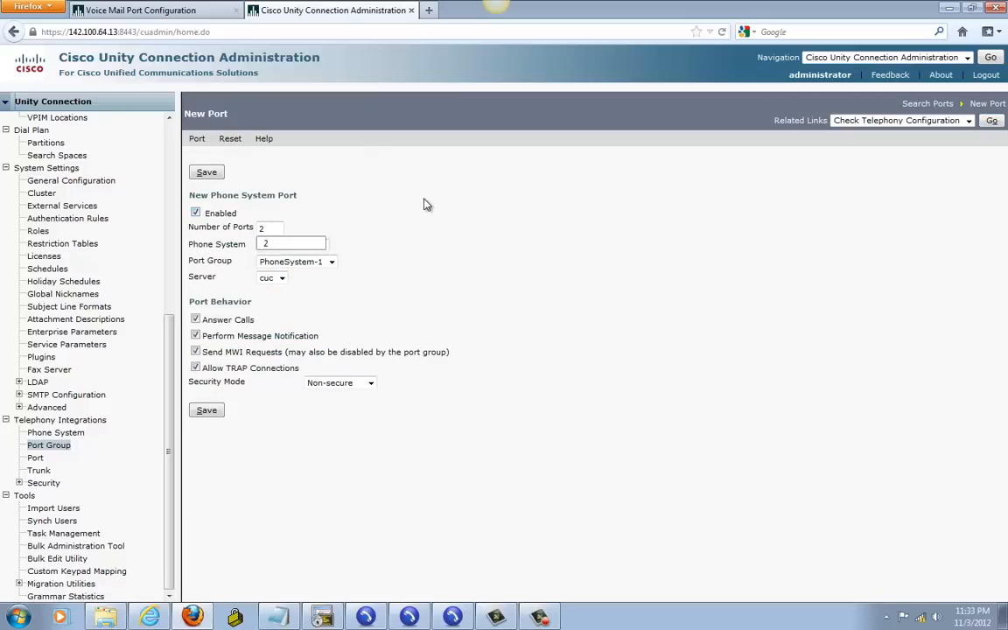
left_click(208, 412)
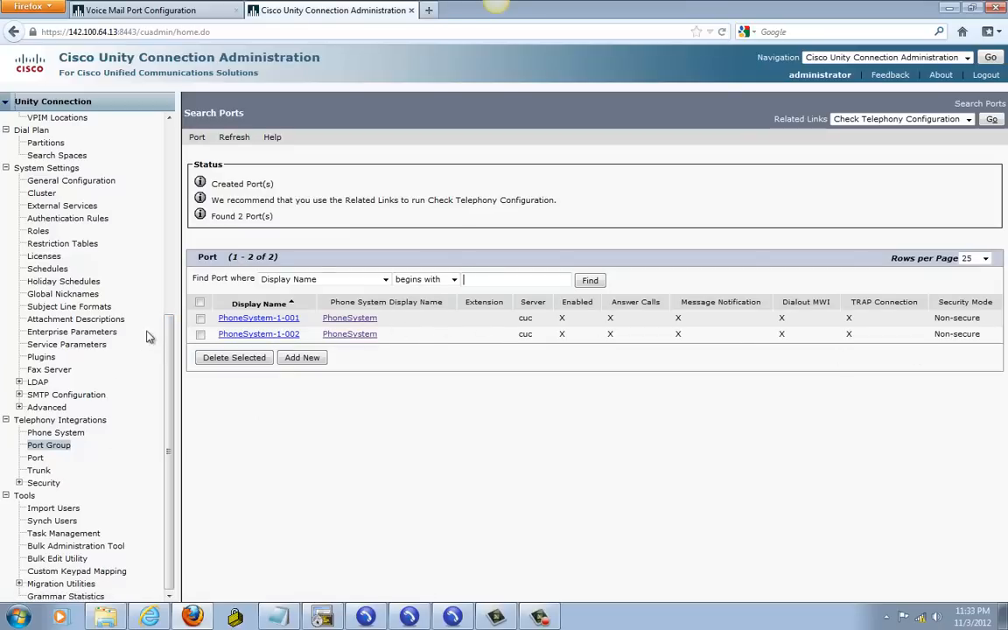
Step: Open the Recommended Voice Mail Authentication Rule from the System Settings Authentication Rules list
left_click_drag(172, 322, 171, 241)
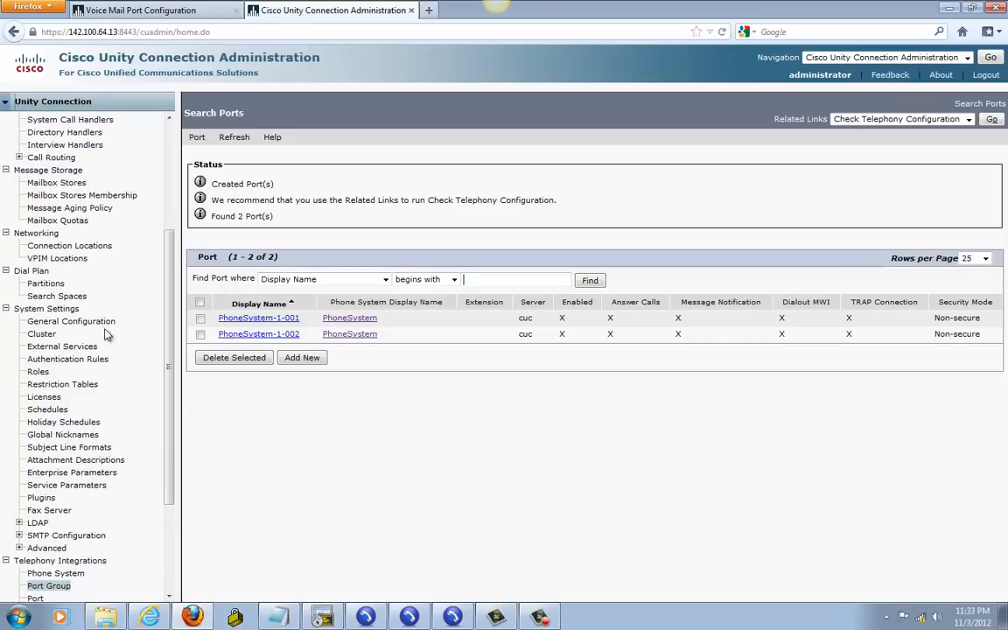
left_click(66, 366)
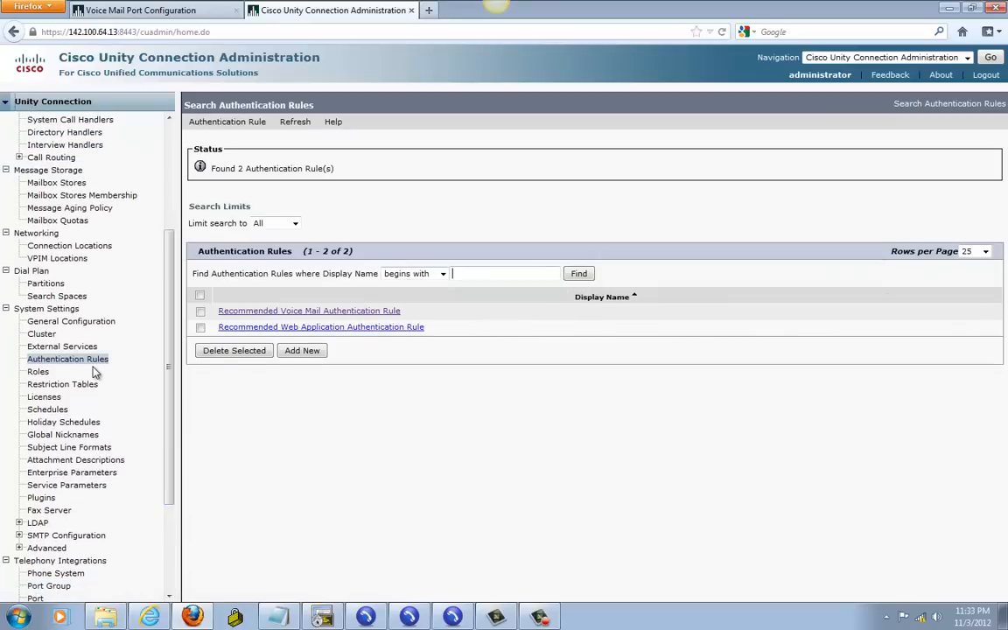
left_click(304, 311)
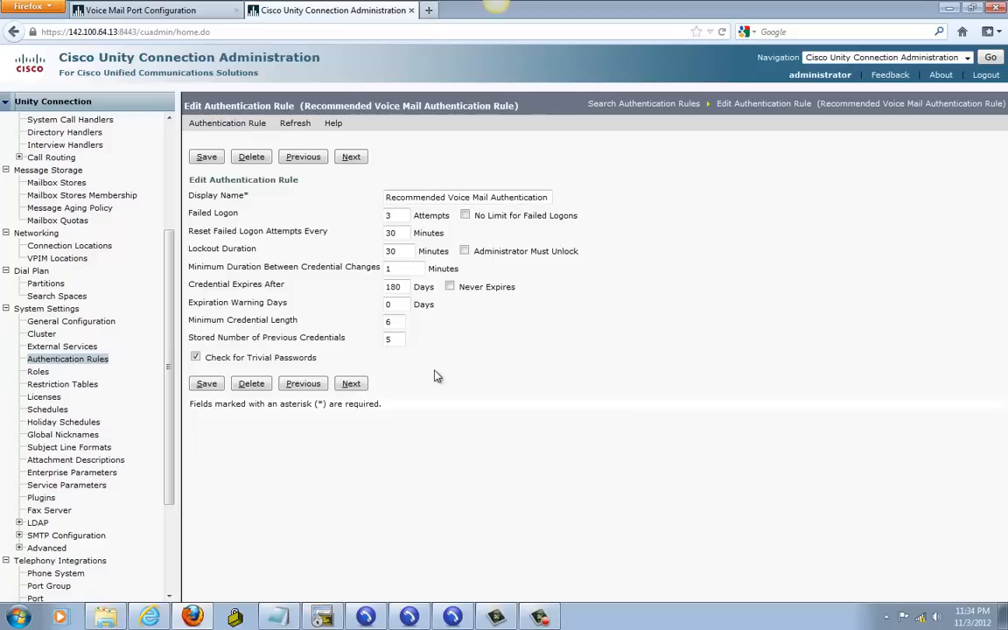
Step: Set the Recommended Voice Mail rule to Never Expires, minimum length 4, no trivial-password check, and save
left_click(450, 286)
type("4")
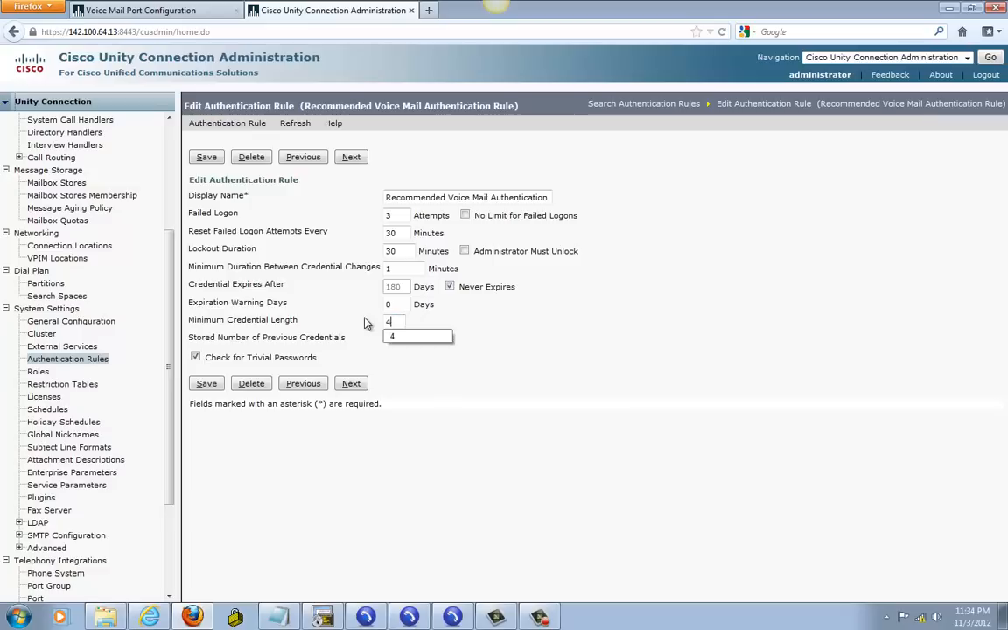
left_click(485, 380)
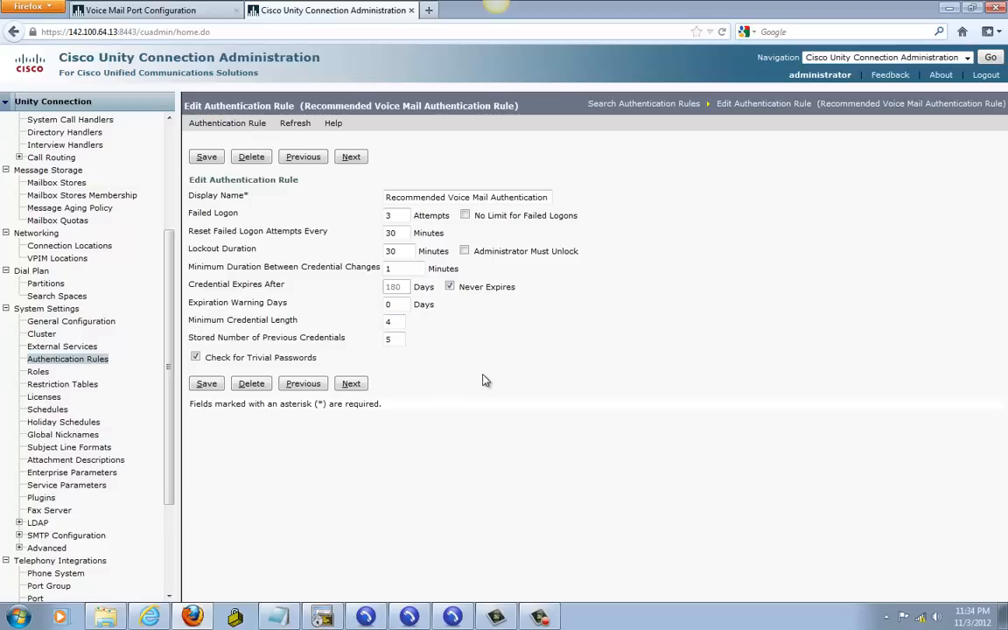
left_click(198, 358)
left_click(205, 384)
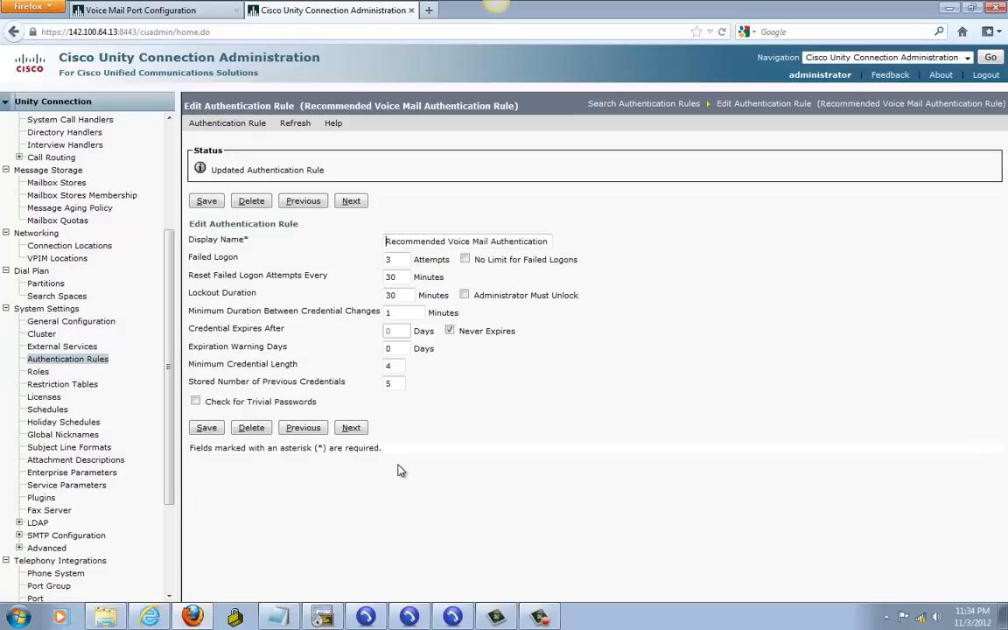
left_click(206, 427)
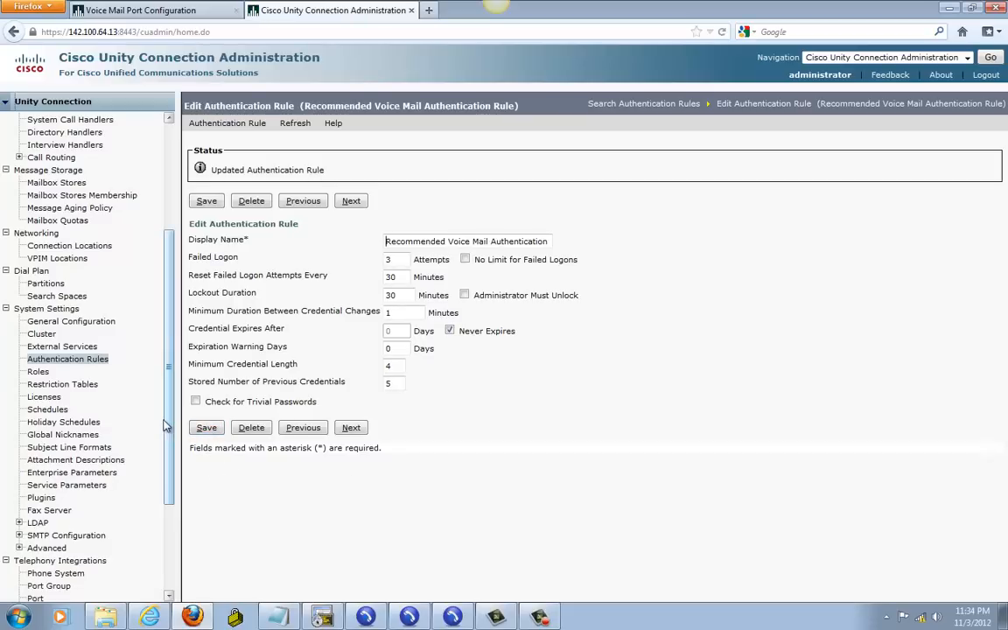
left_click_drag(171, 413, 181, 254)
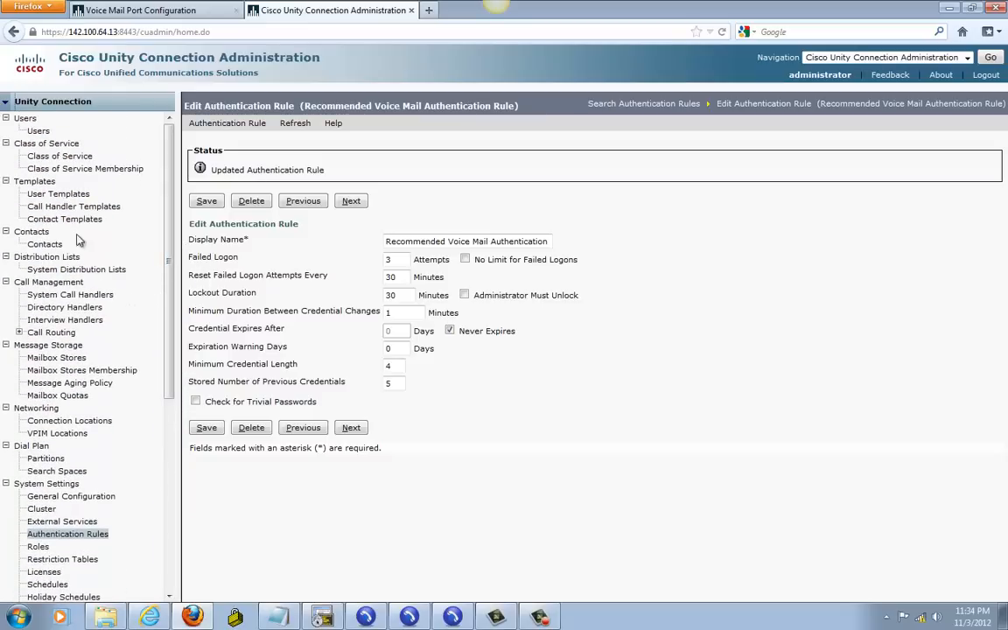
Step: Uncheck Set for Self-enrollment at Next Login on voicemailusertemplate and save it
left_click(58, 193)
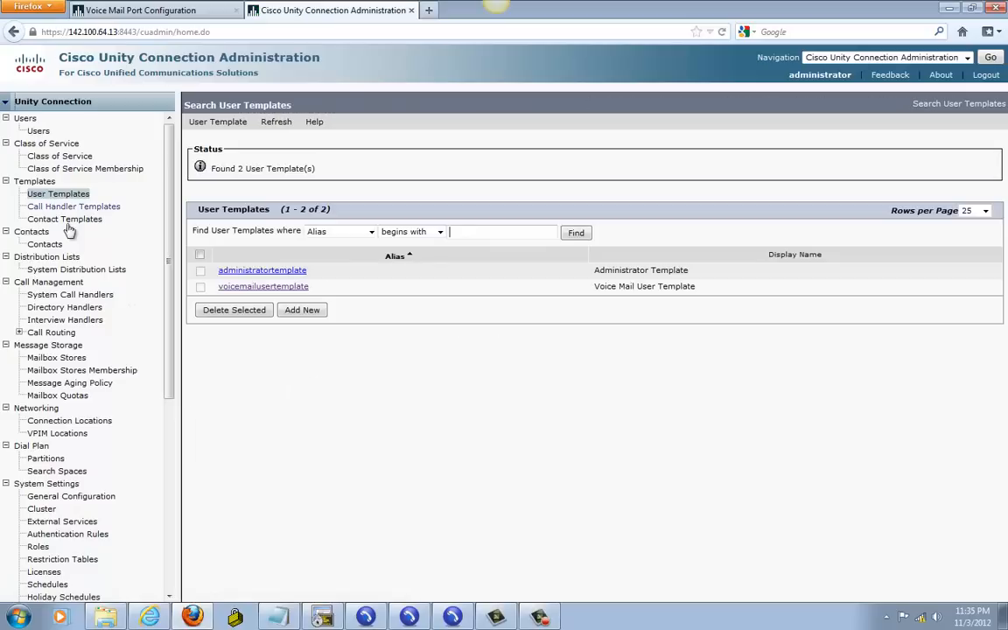
left_click(255, 286)
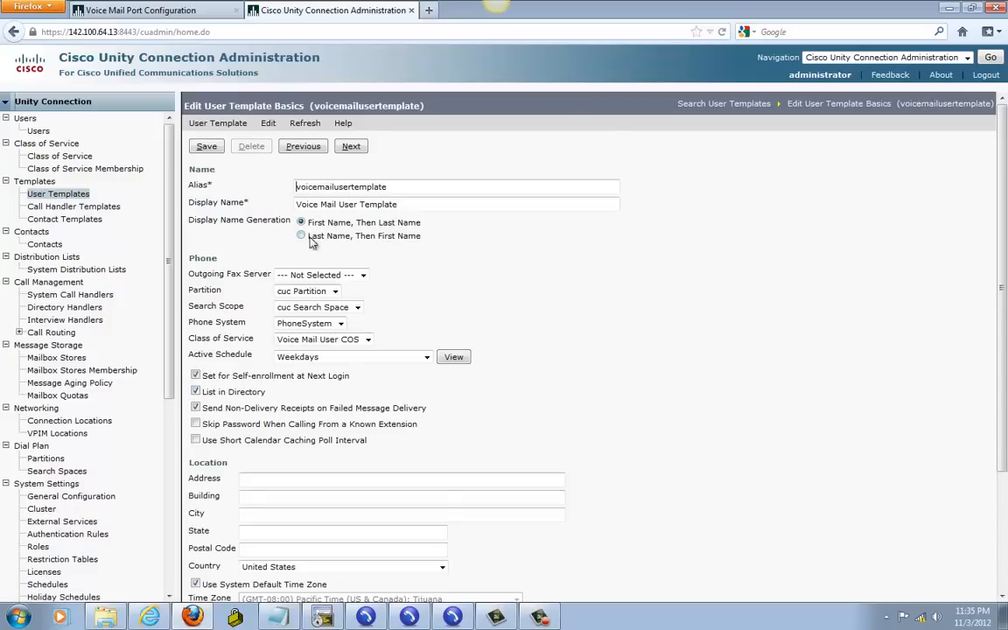
scroll(451, 368, "down", 1)
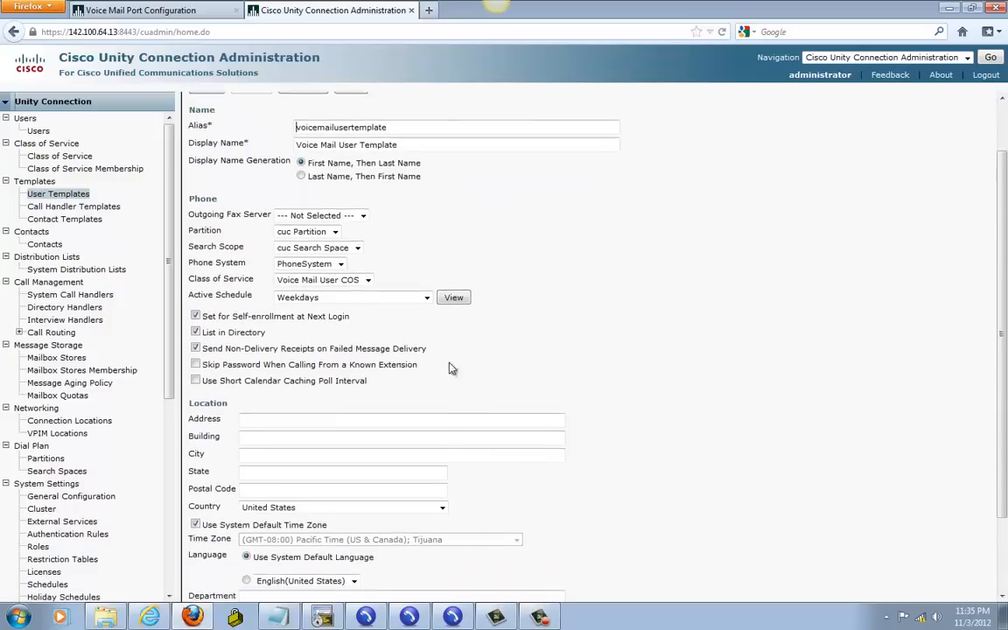
left_click(196, 316)
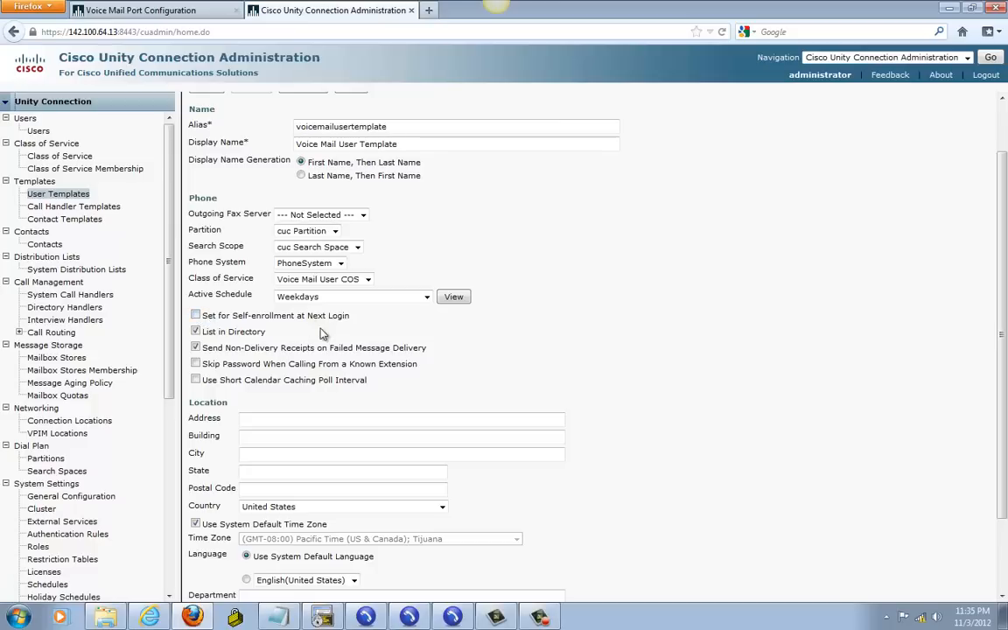
scroll(976, 299, "up", 1)
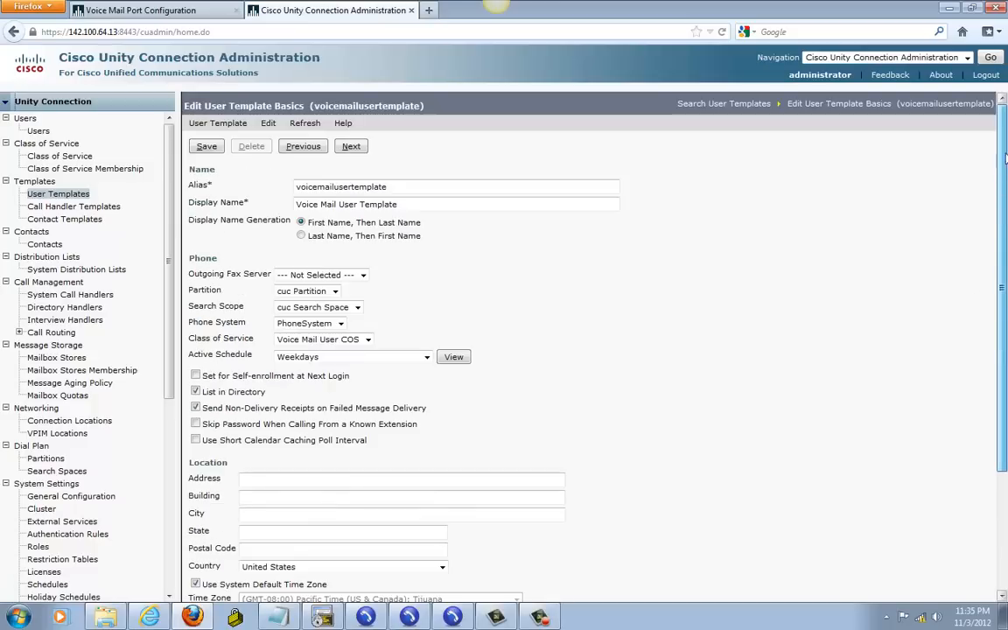
left_click(203, 149)
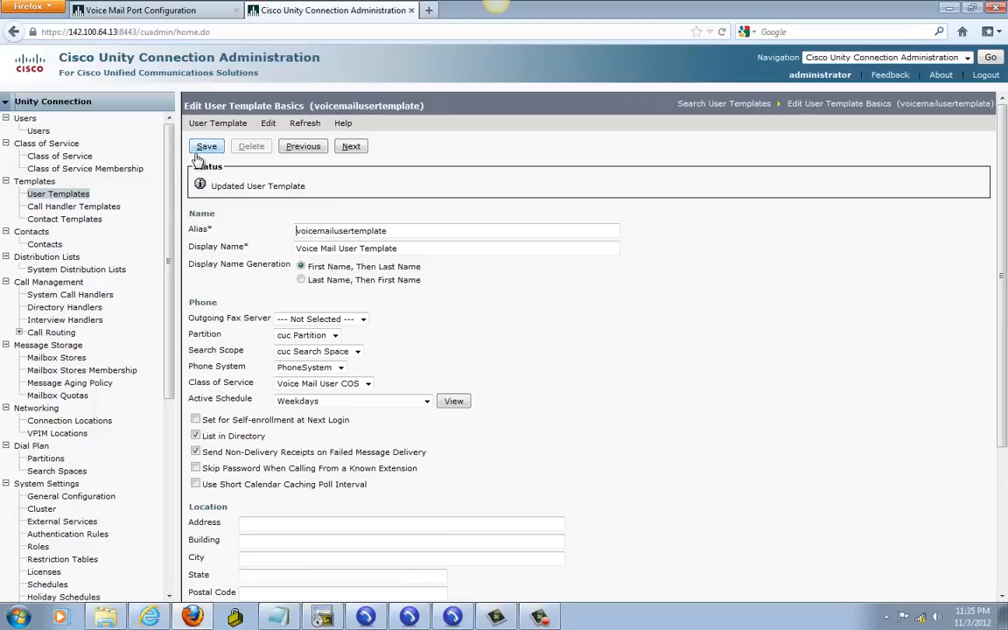
Step: Save the voicemailusertemplate's voice mail password settings
mouse_move(272, 128)
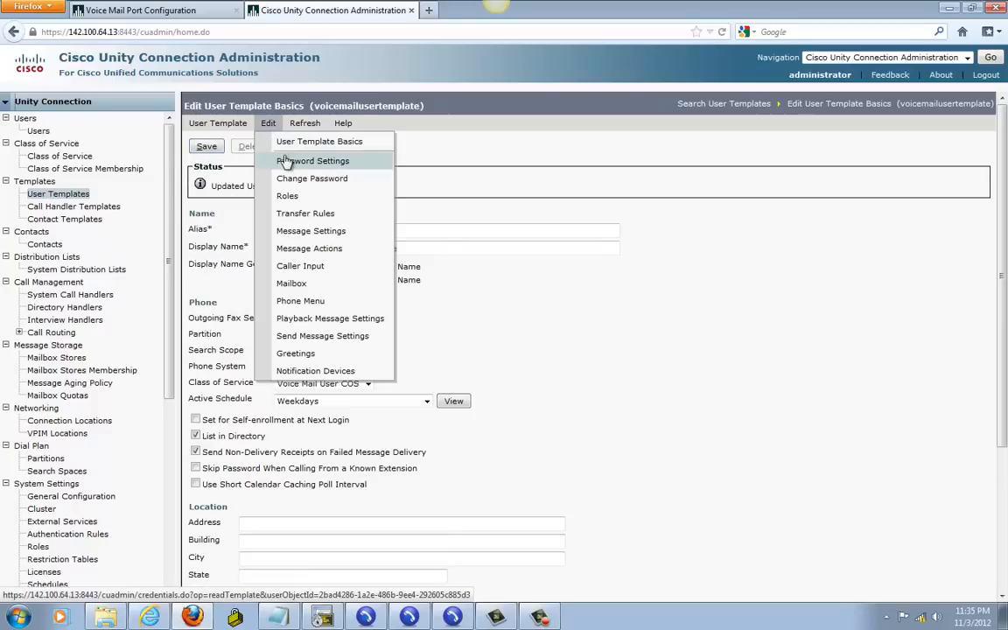
left_click(285, 162)
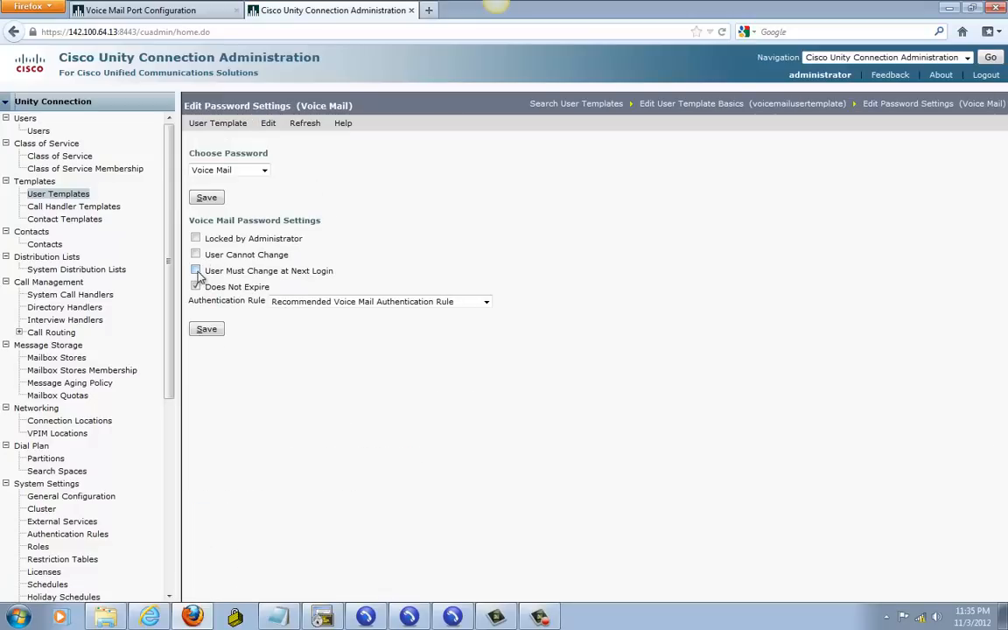
left_click(207, 329)
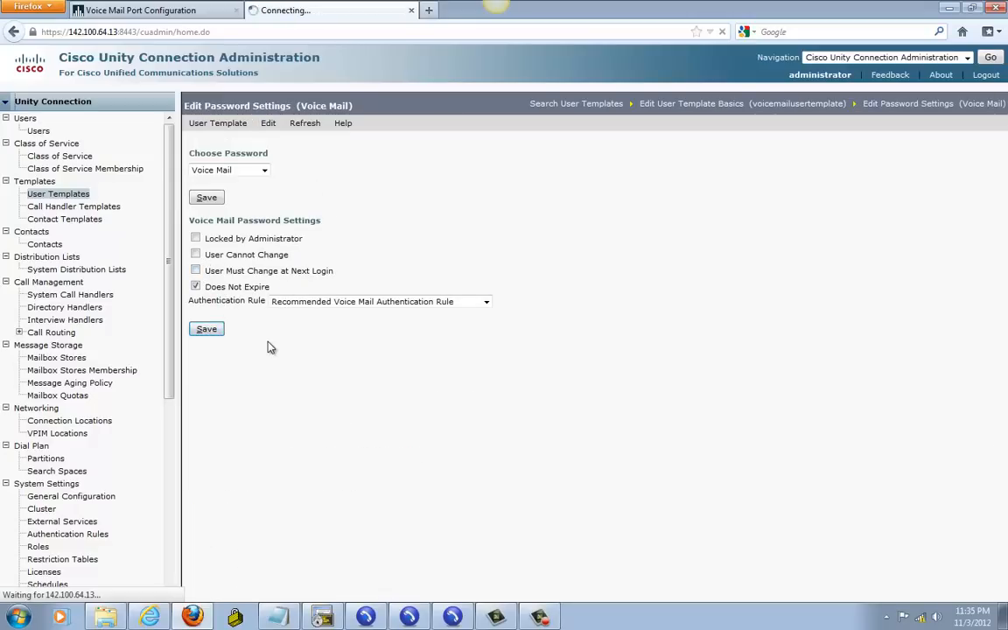
Step: Enter and confirm a new voice mail password for the template, and save it
left_click(268, 123)
left_click(295, 187)
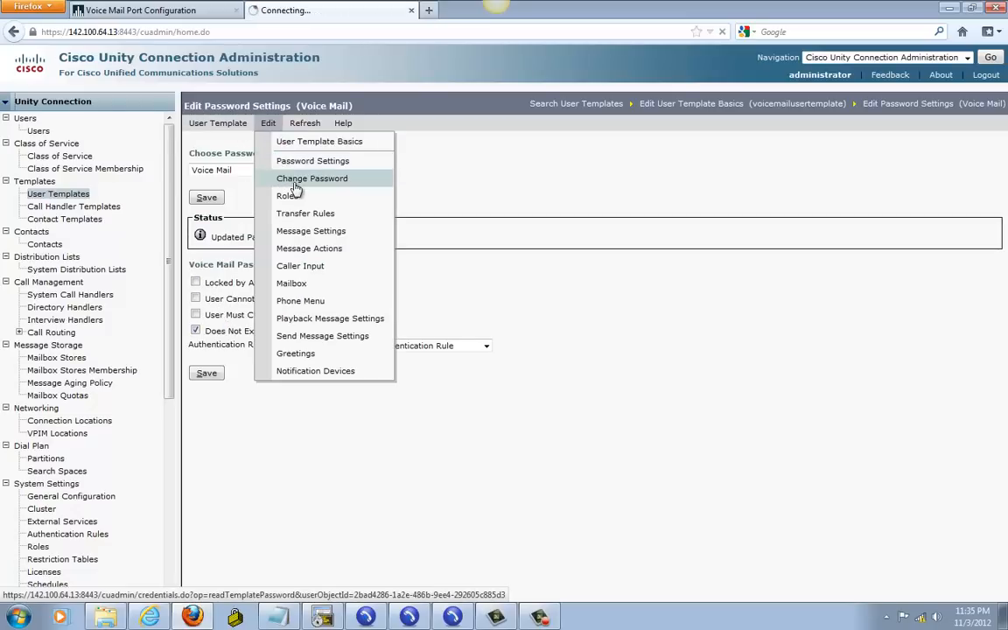
left_click(297, 233)
type("•")
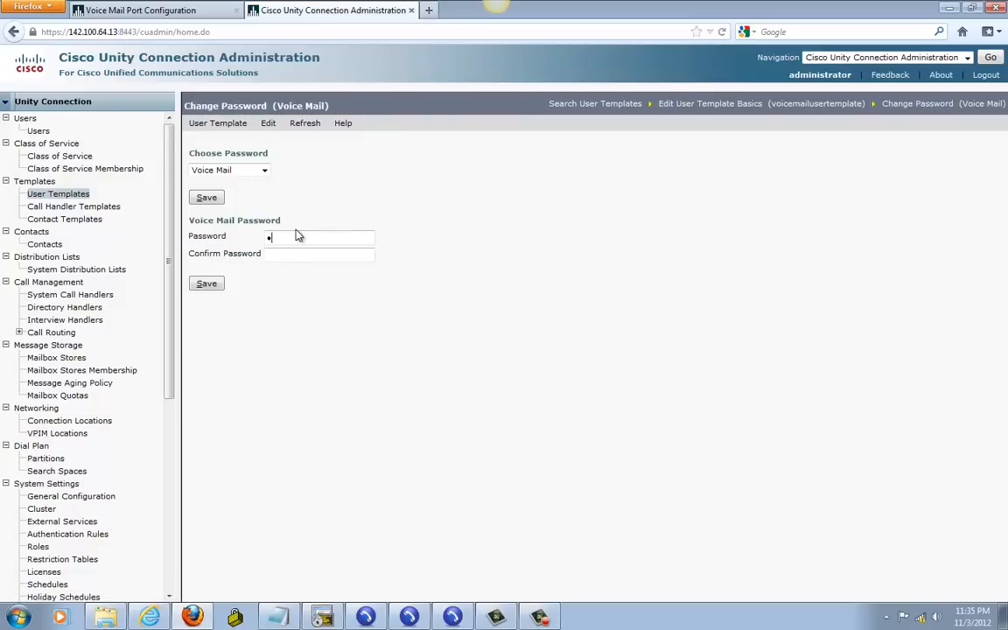
type("•••")
left_click(322, 255)
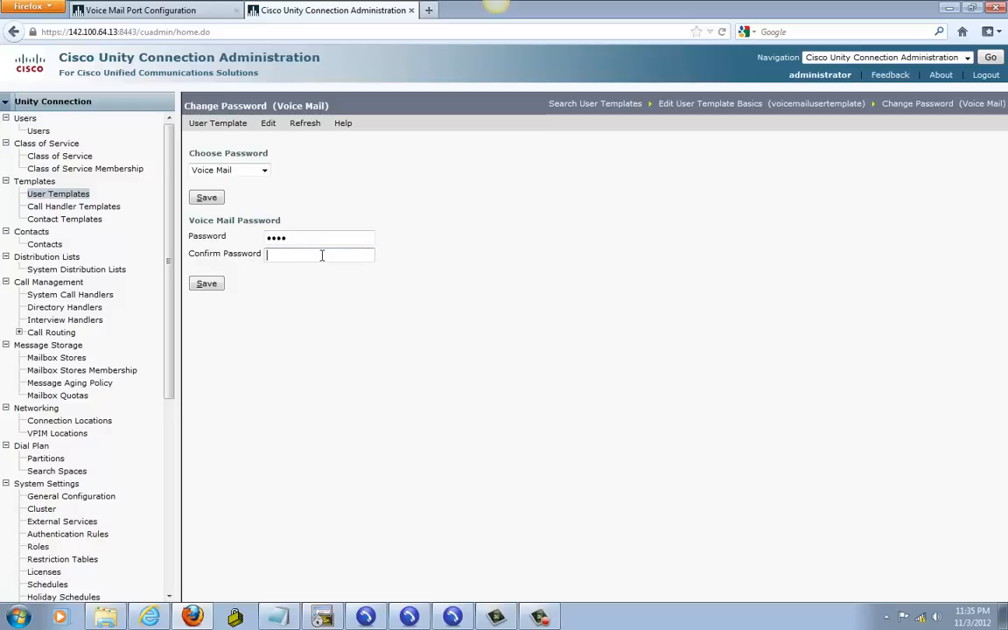
left_click(209, 285)
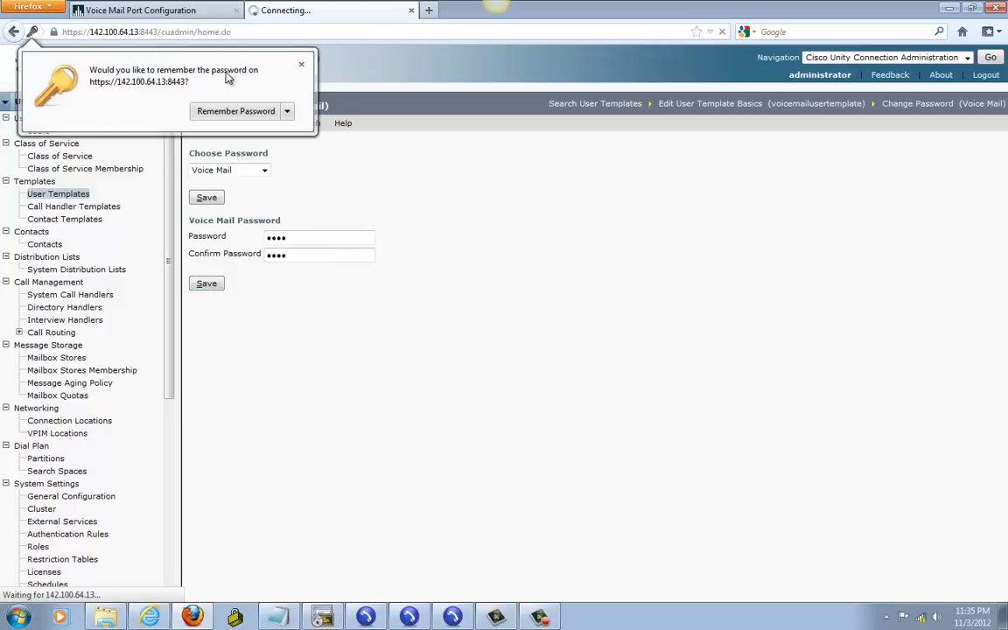
left_click(302, 65)
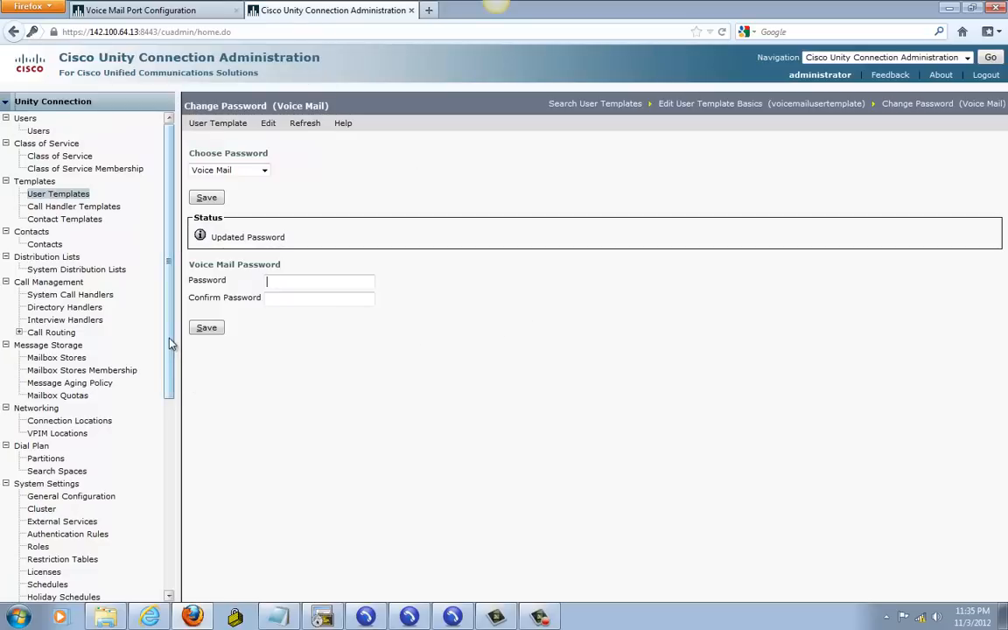
left_click_drag(171, 342, 176, 597)
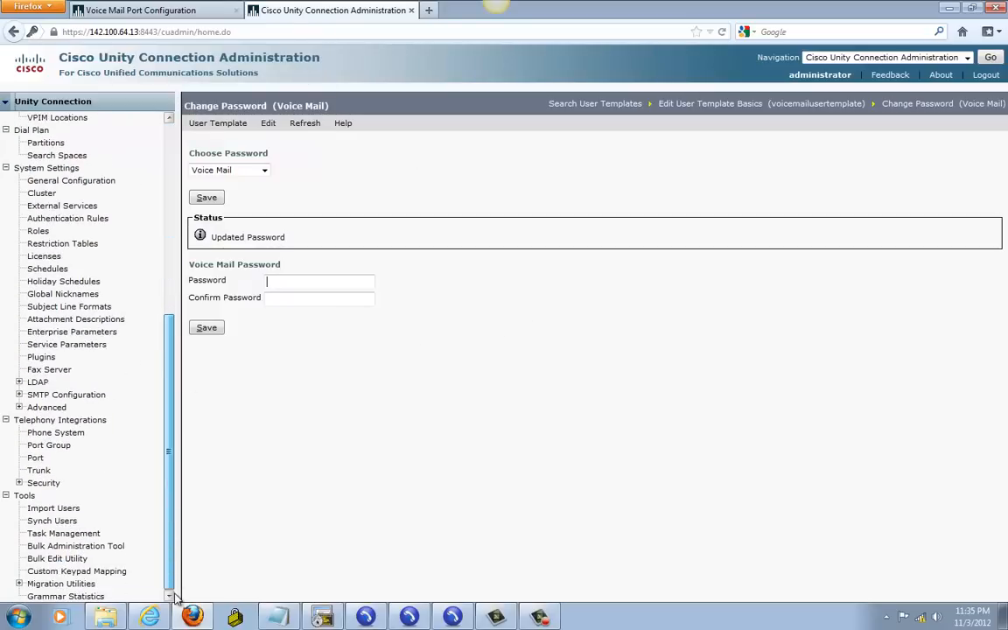
Step: Search PhoneSystem for CUCM end users to import
left_click(61, 509)
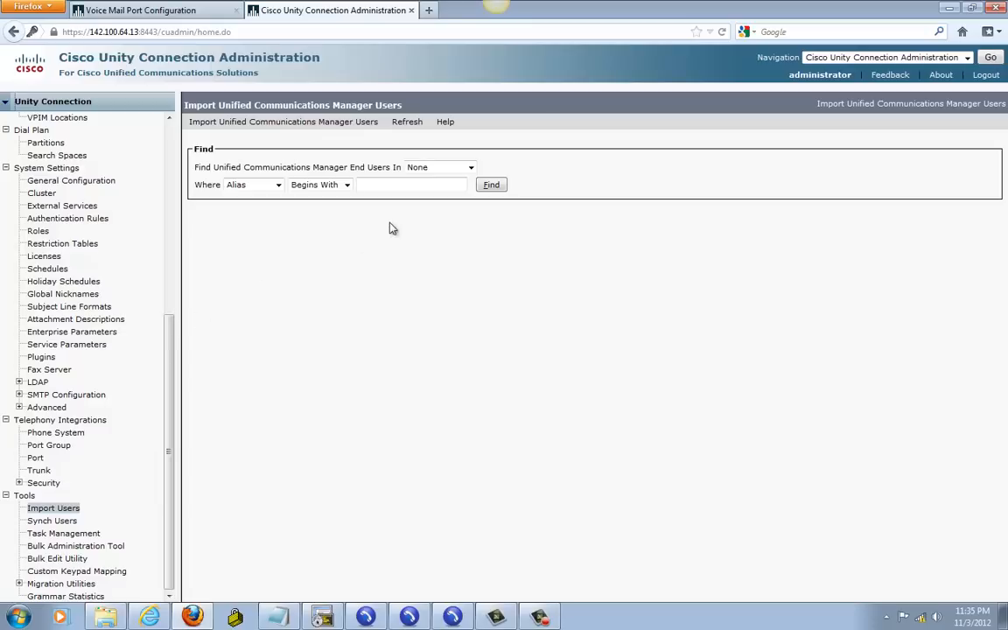
left_click(440, 168)
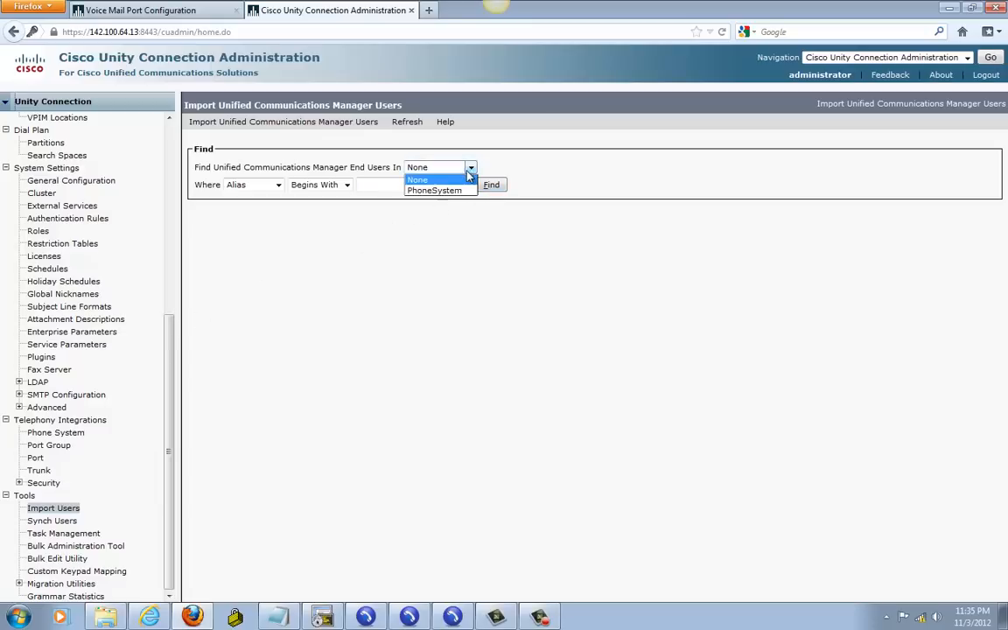
left_click(426, 193)
left_click(491, 186)
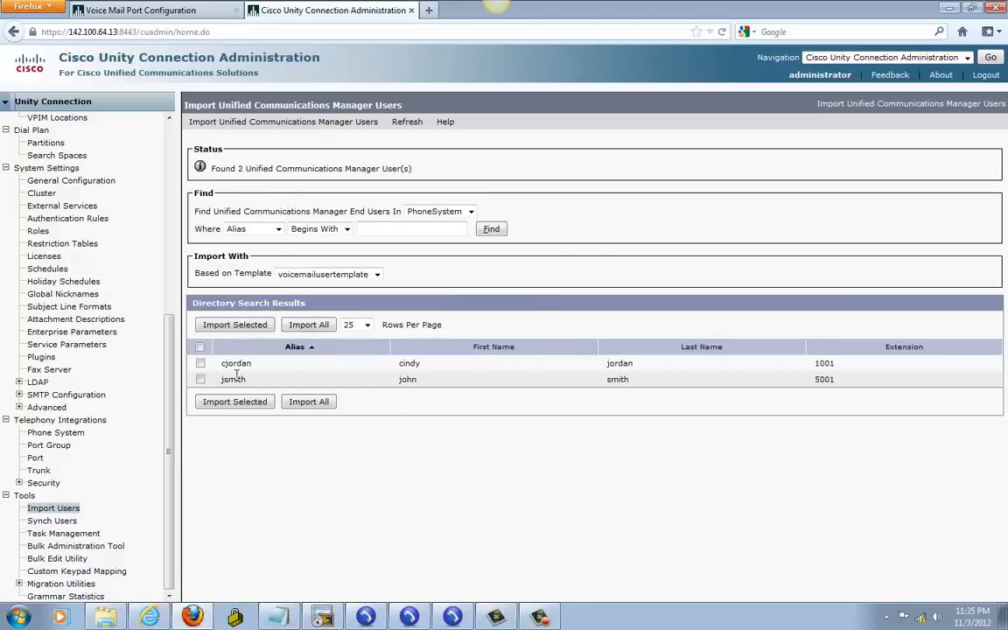
Step: Import both found end users (1001 and 5001), then view the 7-user Users list
left_click(200, 363)
left_click(201, 378)
left_click(241, 406)
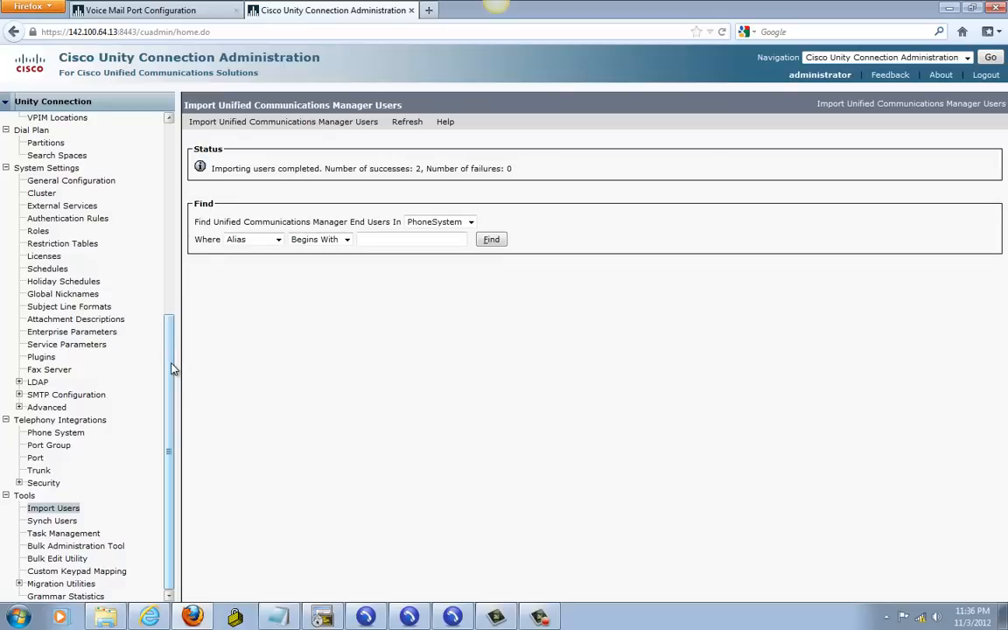
left_click_drag(172, 369, 171, 153)
left_click(38, 131)
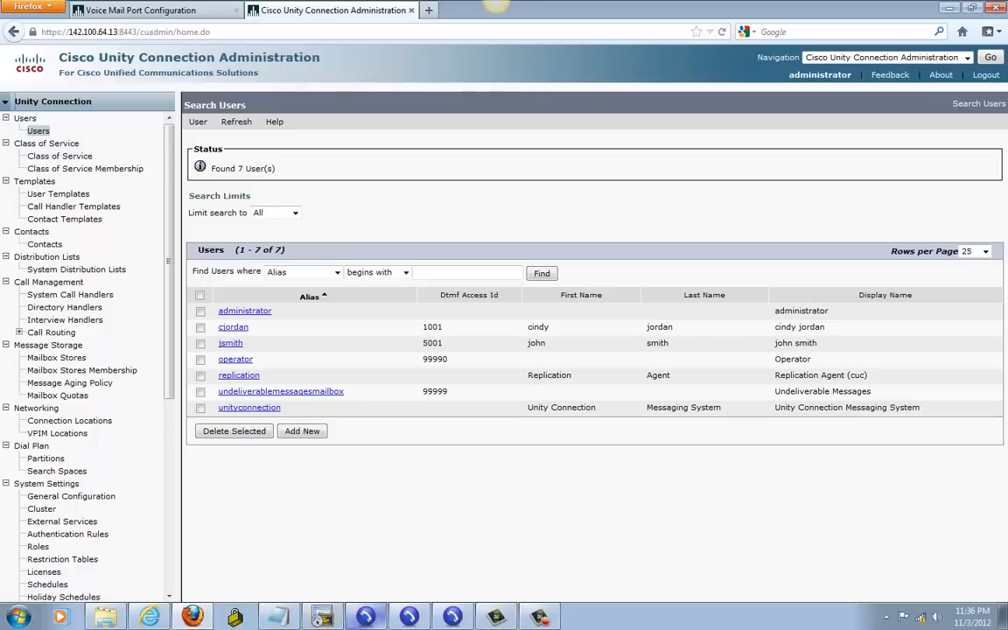
Step: Restore the softphones, minimize the PSTN phone, and place 1001 beside 5001
left_click(377, 622)
left_click(408, 617)
left_click(452, 612)
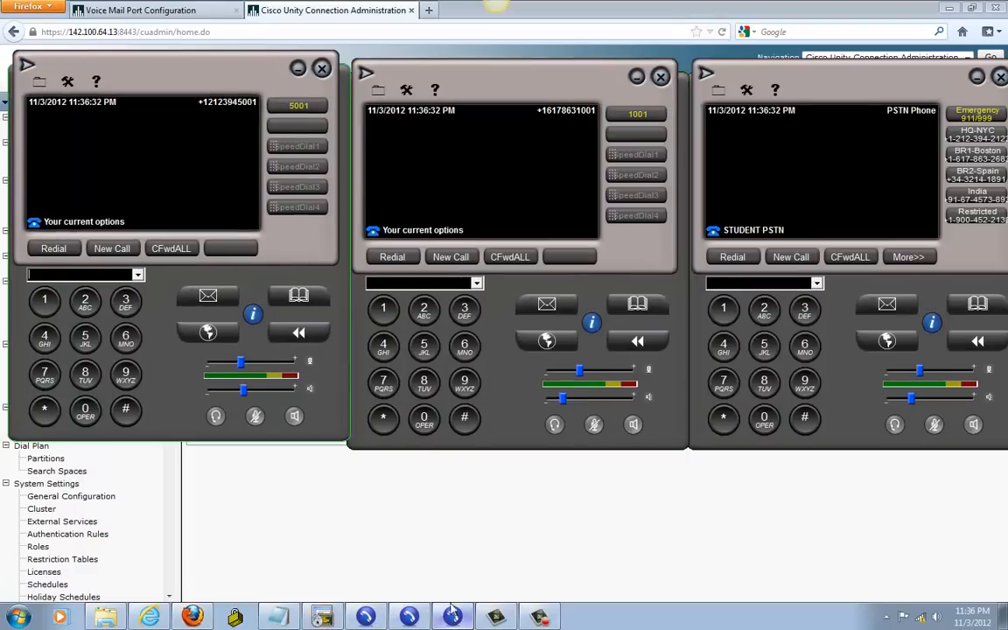
left_click(978, 77)
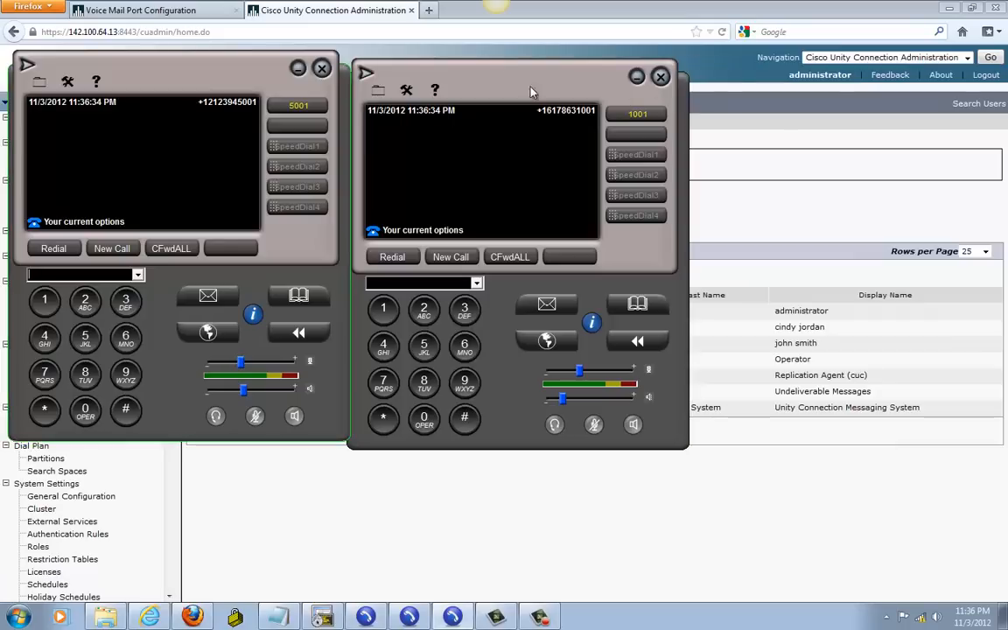
left_click_drag(503, 74, 515, 66)
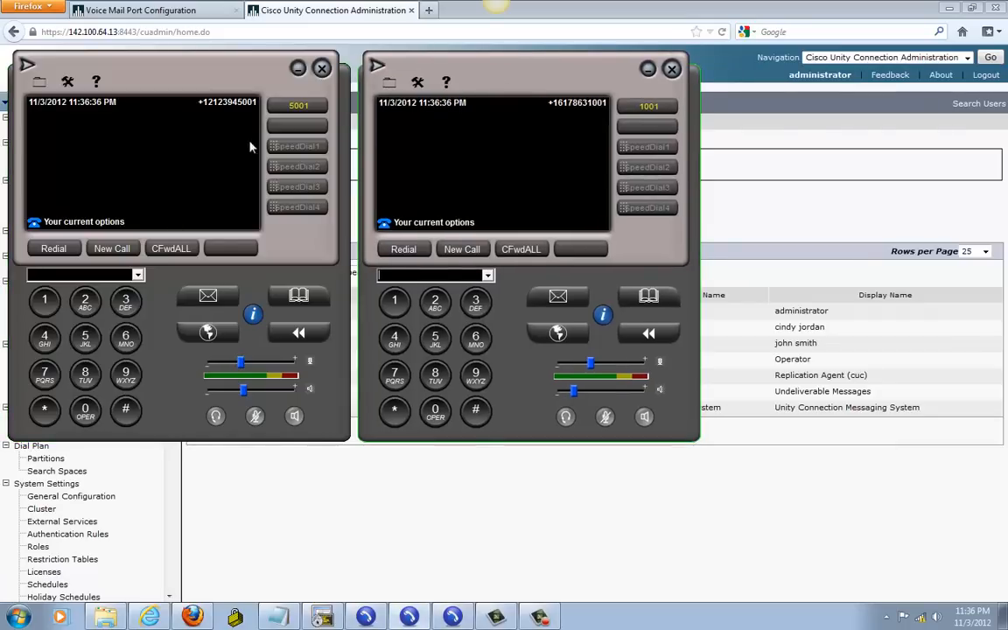
Step: Call voicemail from the 5001 and 1001 phones, enter each PIN, and hang up
left_click(207, 295)
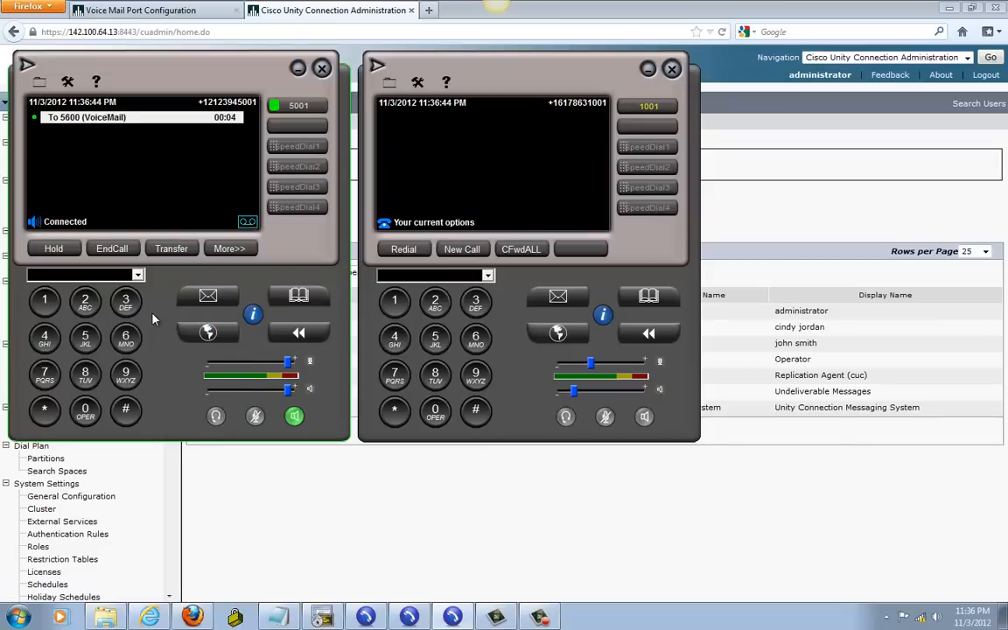
type("123")
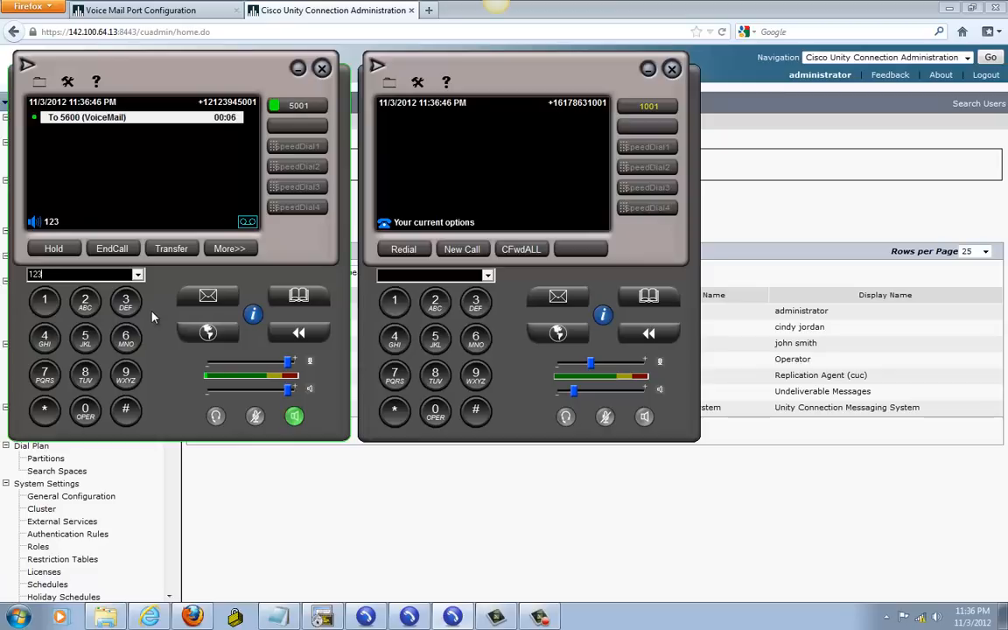
type("4#")
left_click(112, 248)
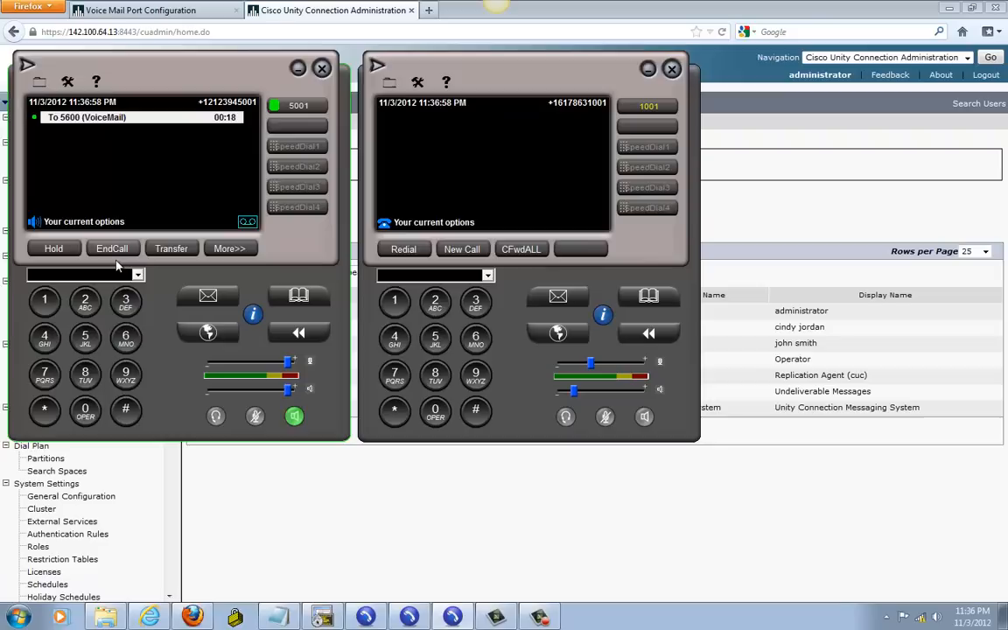
left_click(565, 302)
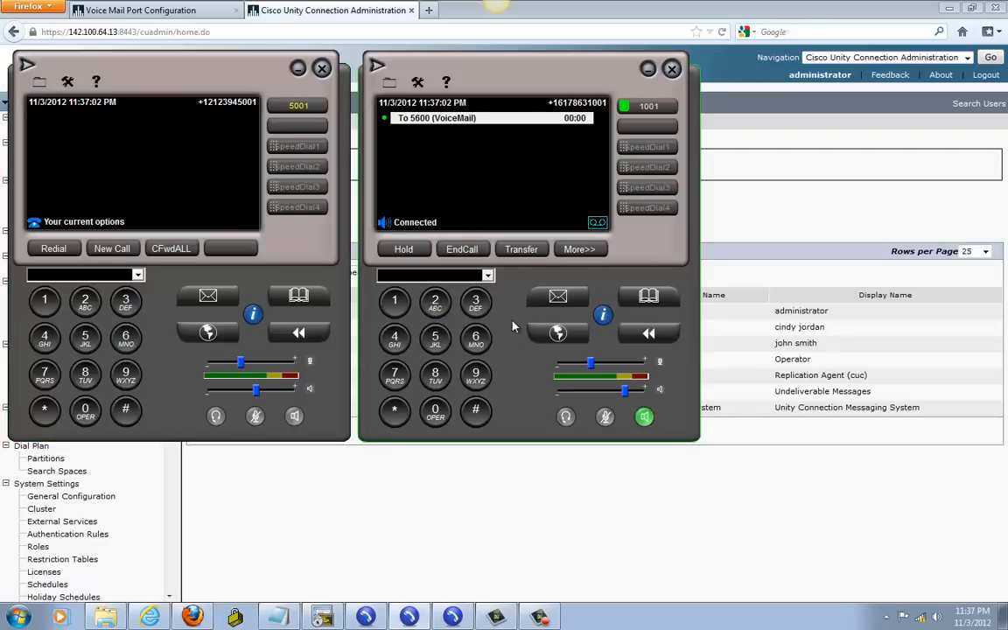
left_click(394, 301)
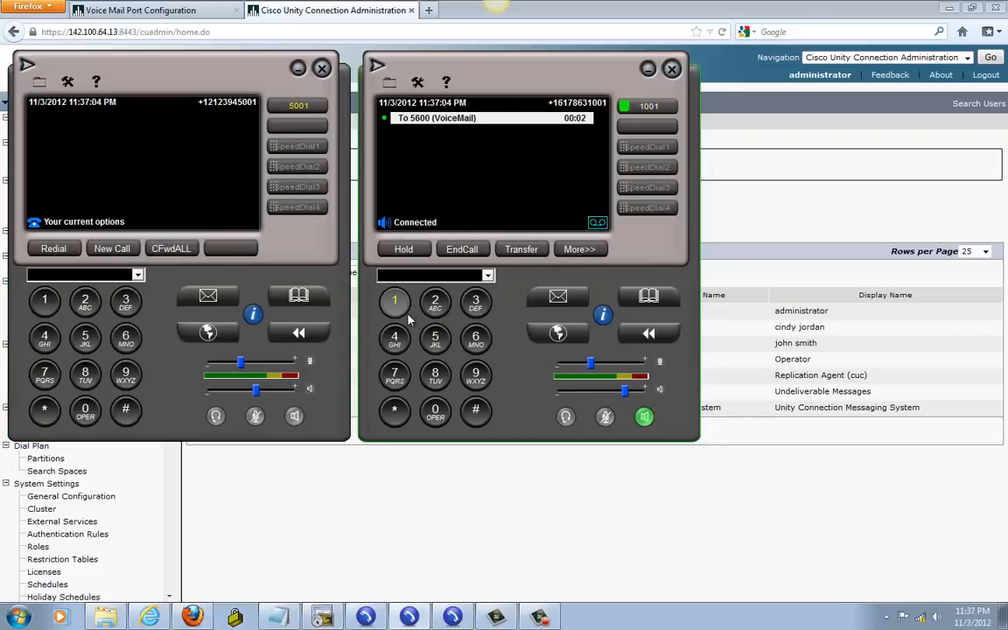
type("234")
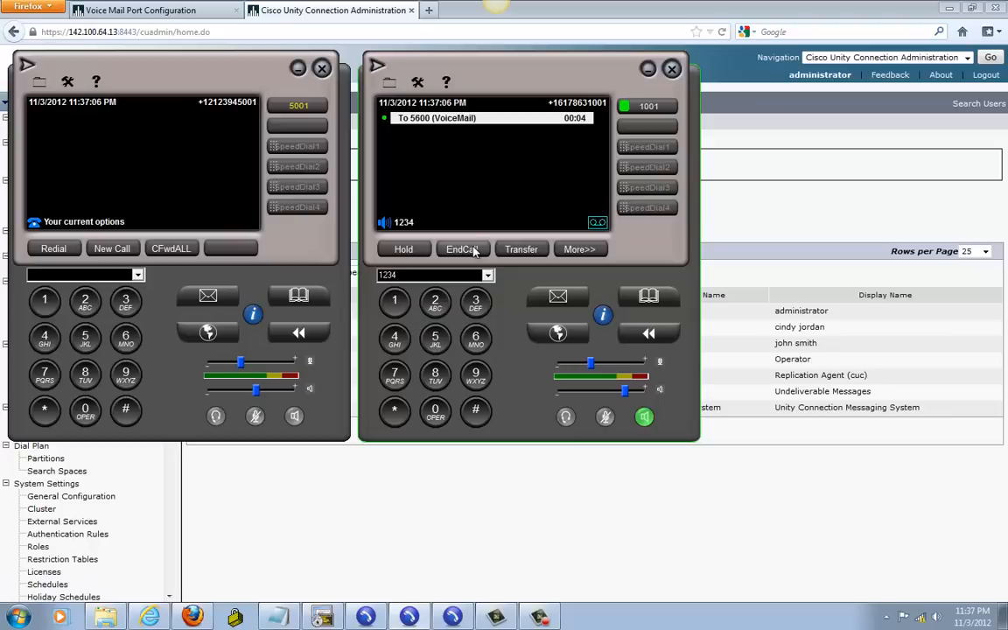
left_click(475, 410)
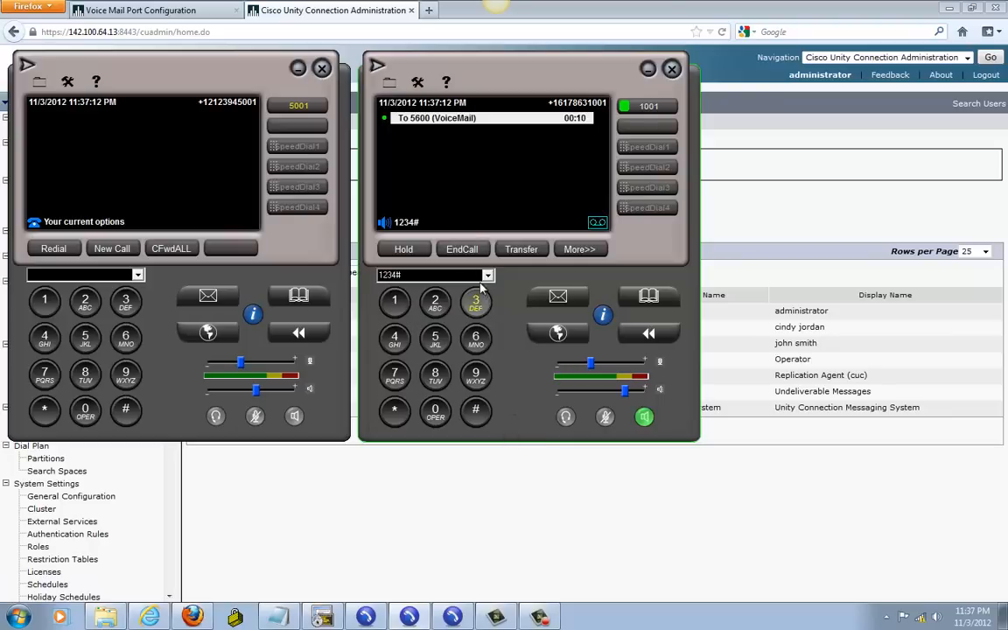
left_click(462, 250)
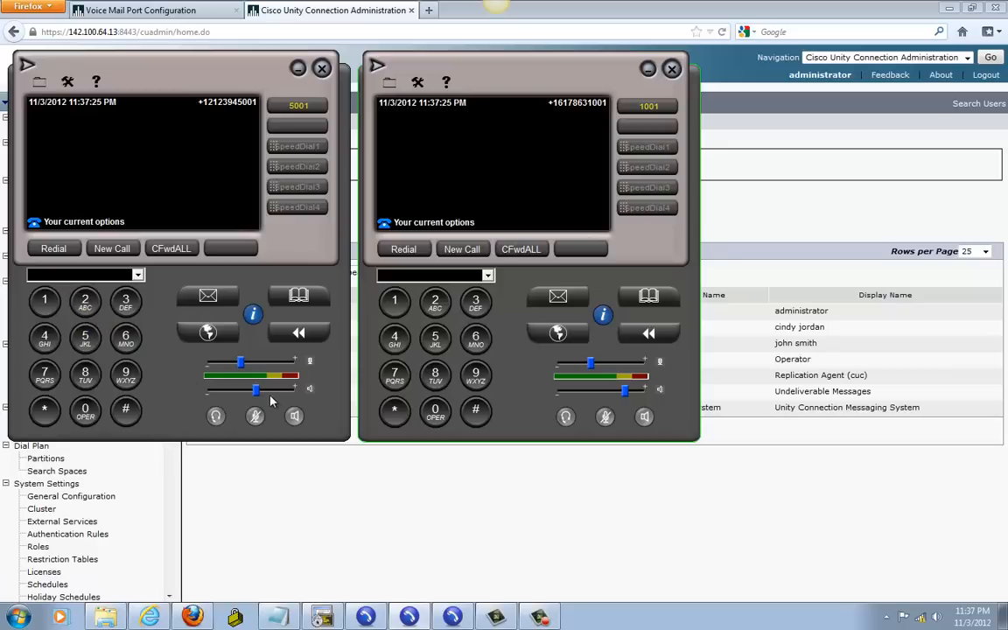
Step: Start dialing 1001 on the 5001 phone, then hang up the unfinished call
type("1001")
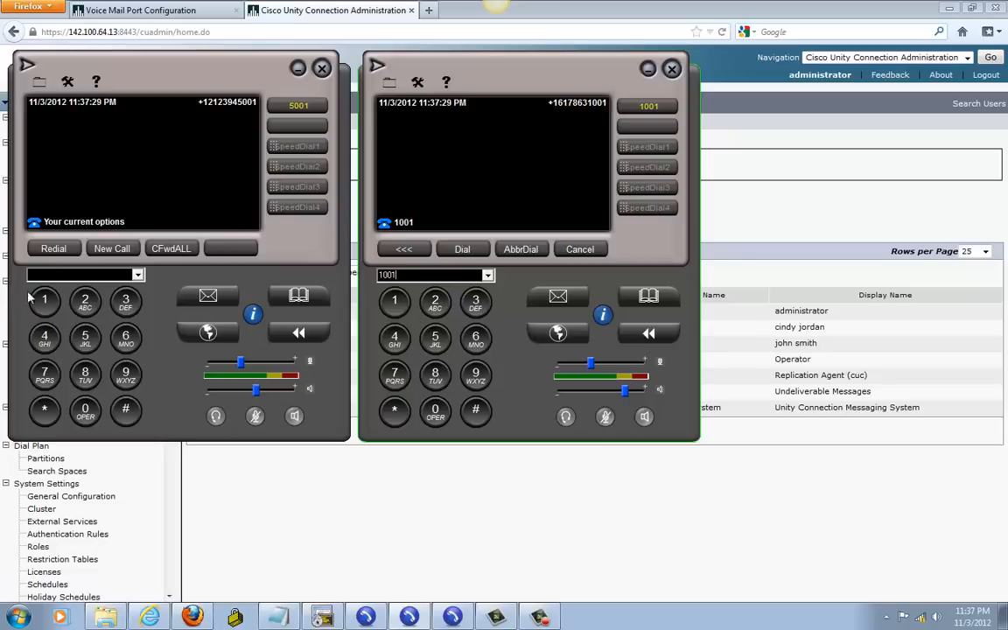
left_click(101, 246)
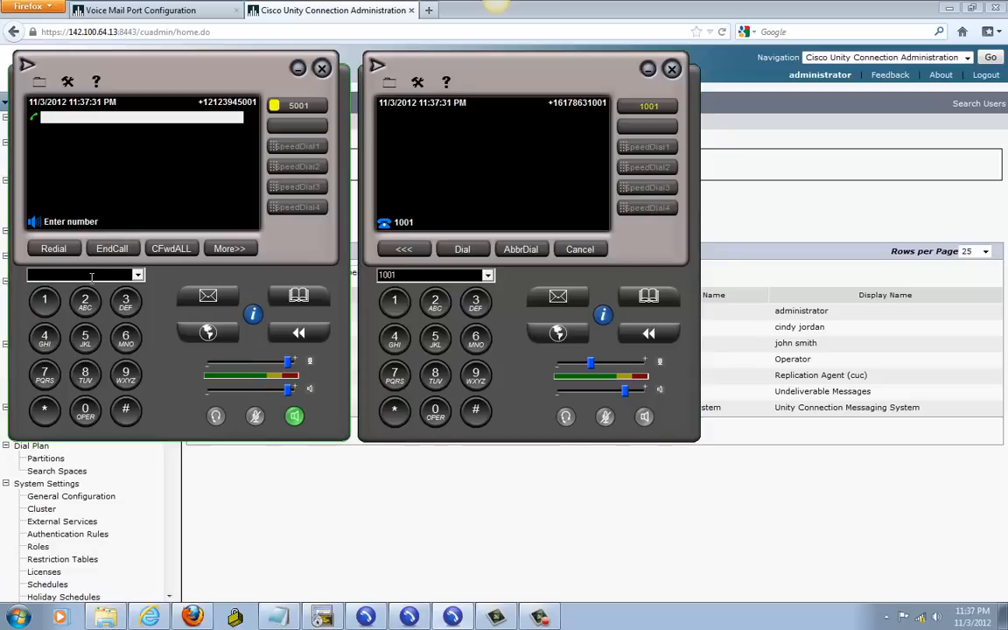
type("1001")
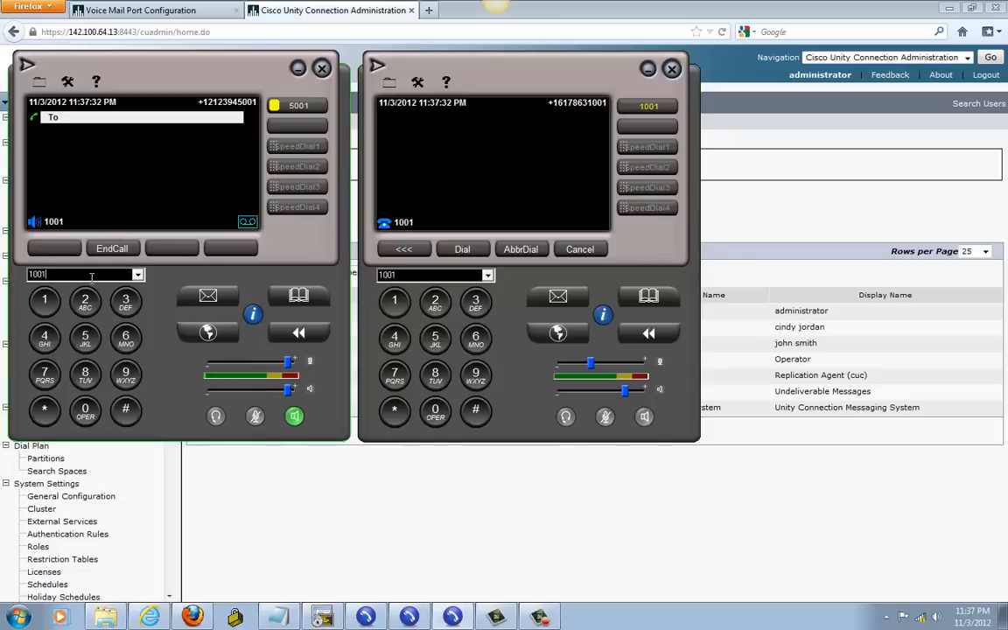
left_click(112, 249)
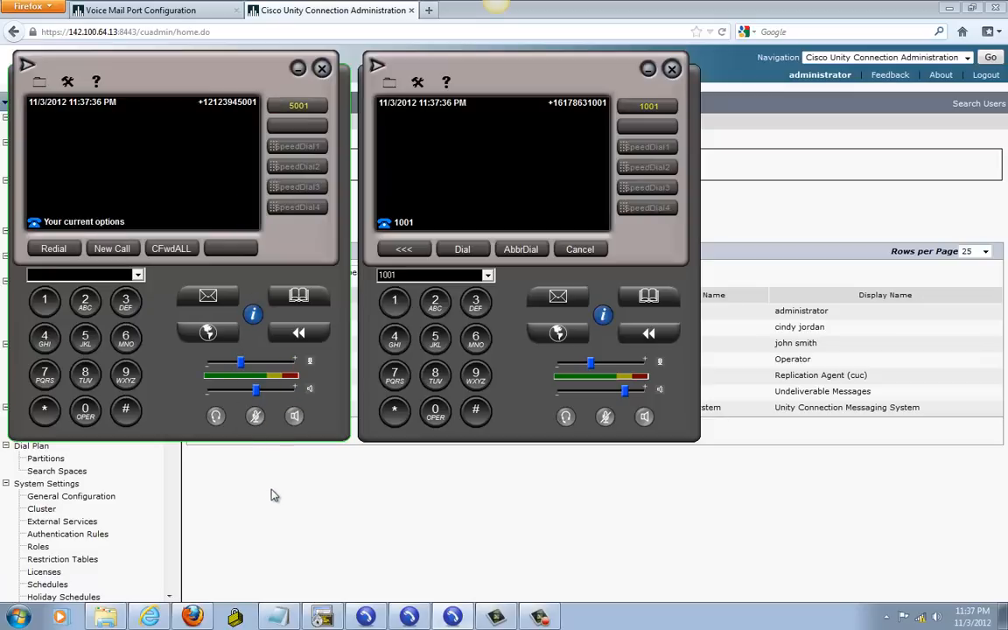
Step: Open css-internal from the CUCM Calling Search Spaces list to check its partitions, then return
left_click(198, 498)
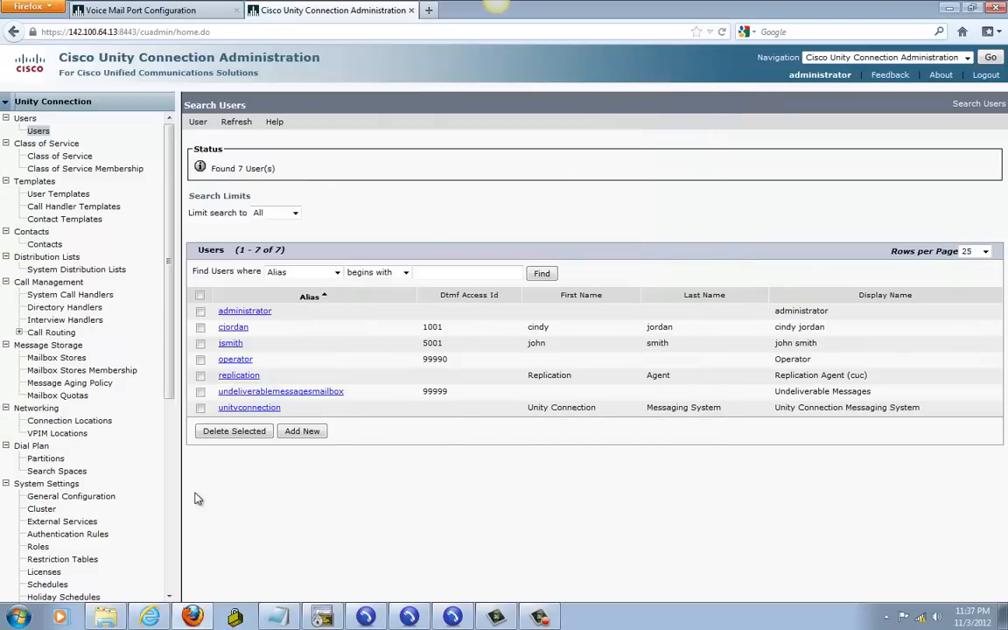
left_click(120, 10)
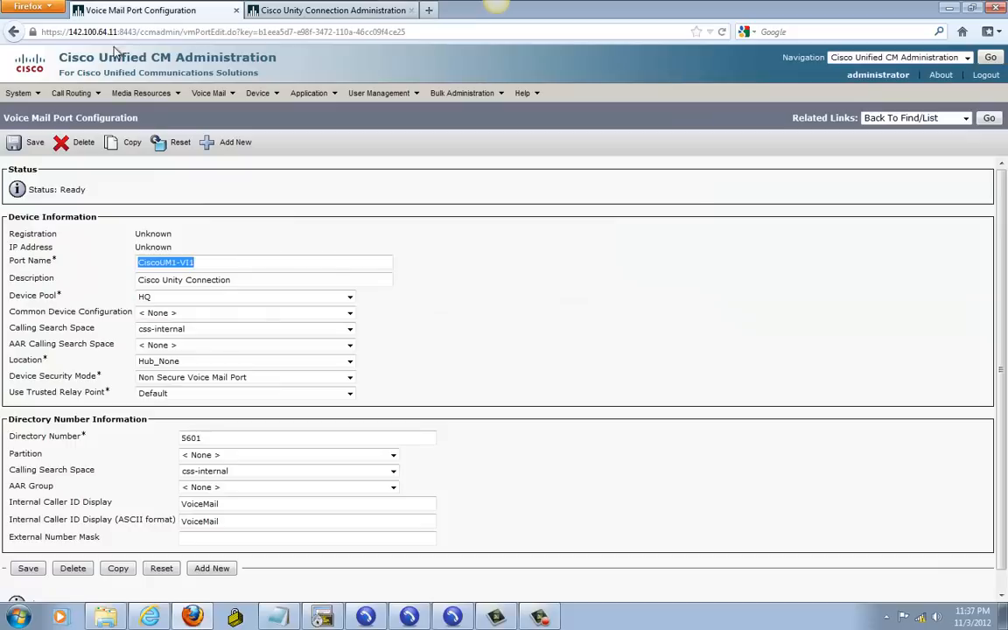
left_click(68, 92)
mouse_move(132, 218)
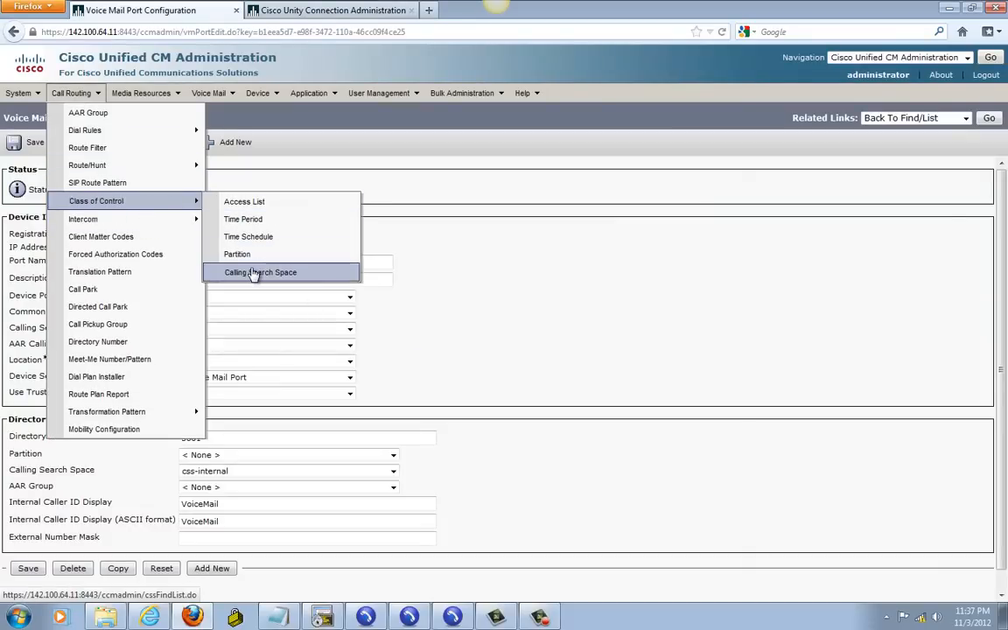
left_click(253, 273)
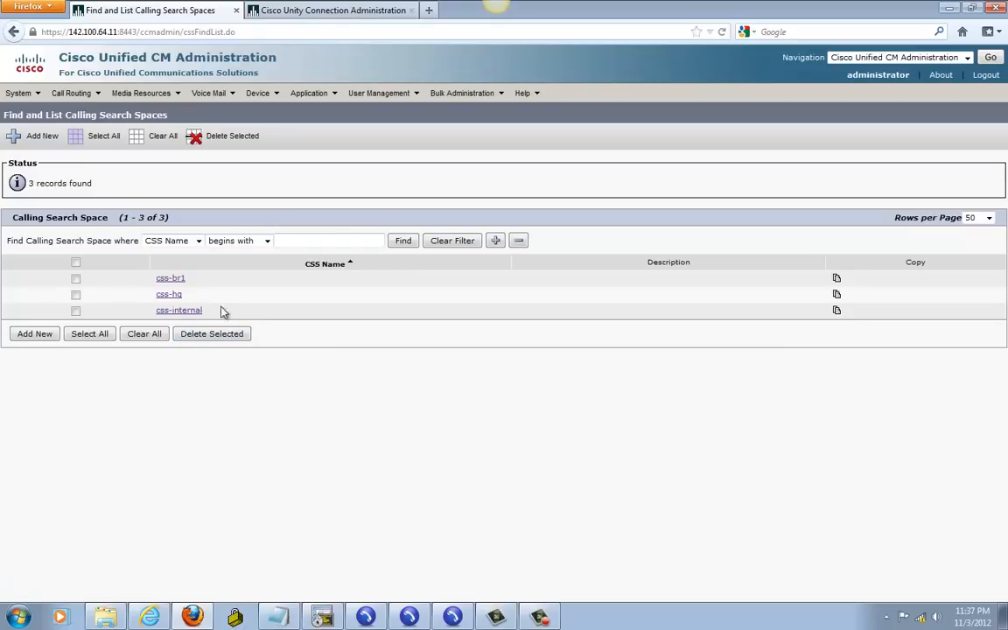
left_click(174, 311)
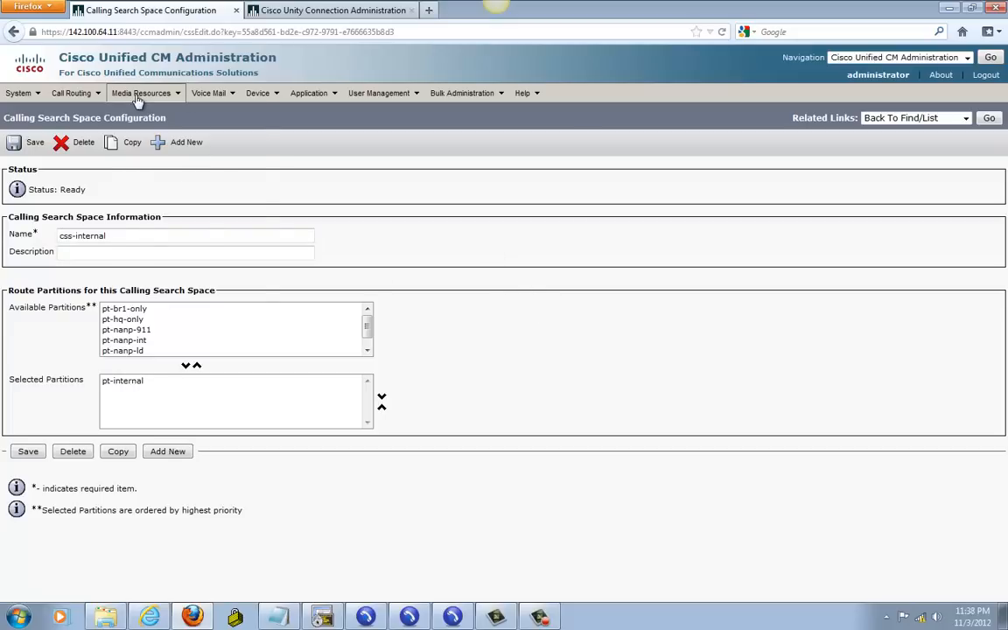
mouse_move(98, 94)
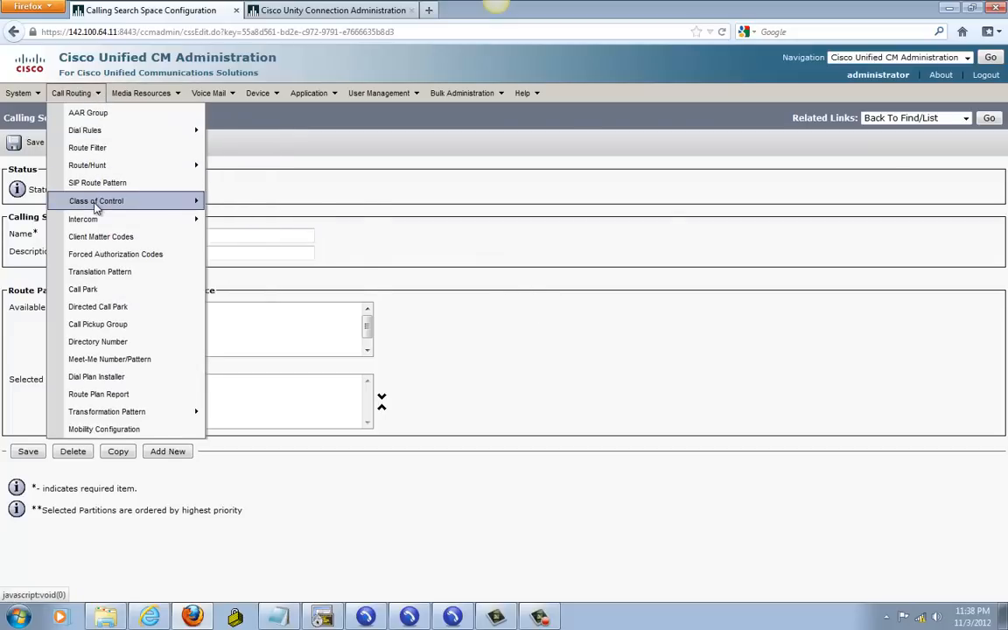
left_click(990, 120)
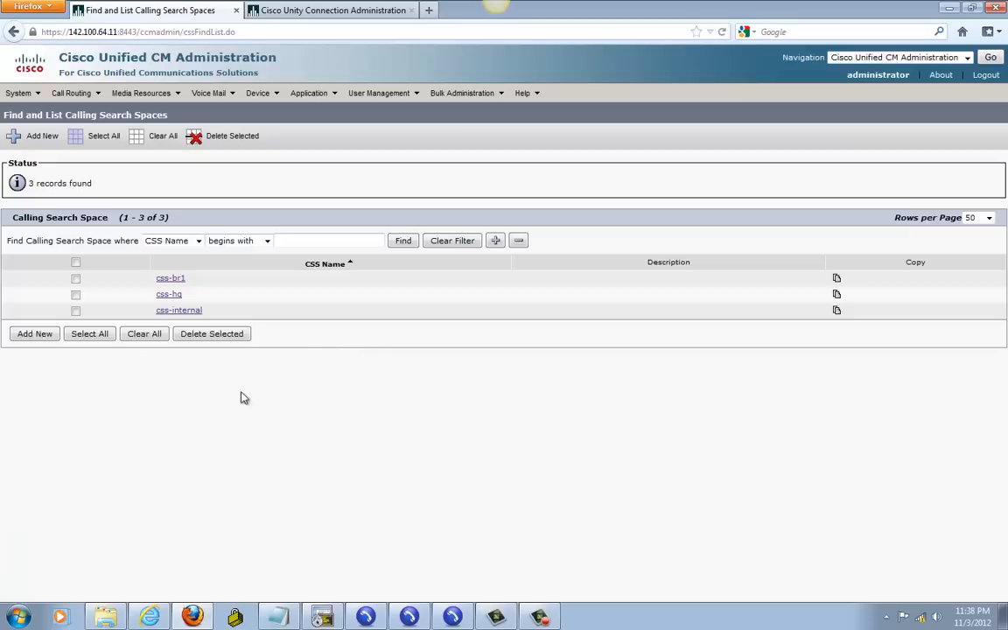
Step: Add pt-internal to css-br1's selected partitions and save
left_click(174, 280)
left_click(127, 318)
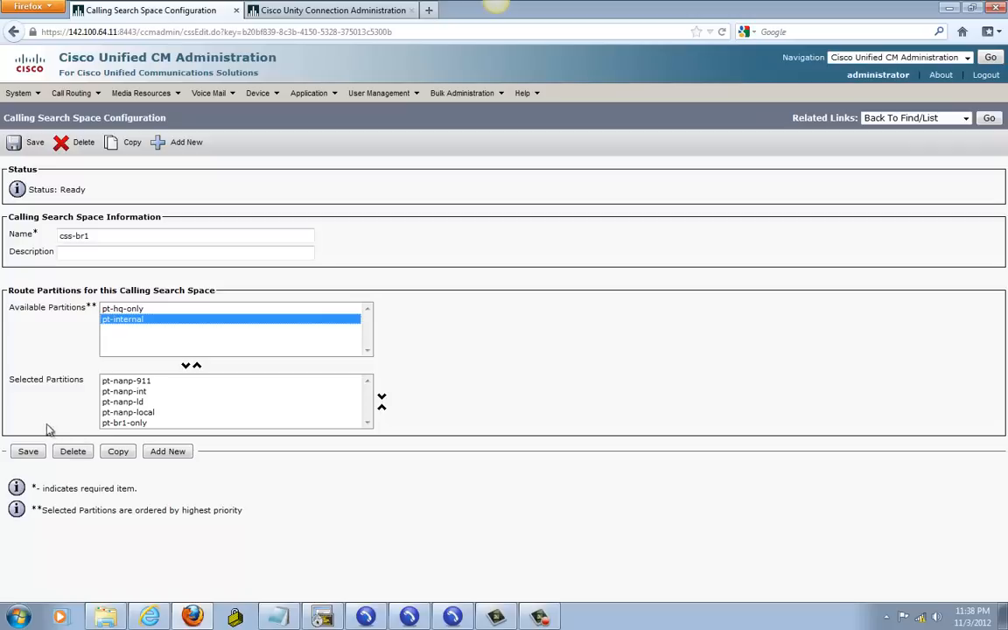
left_click(187, 368)
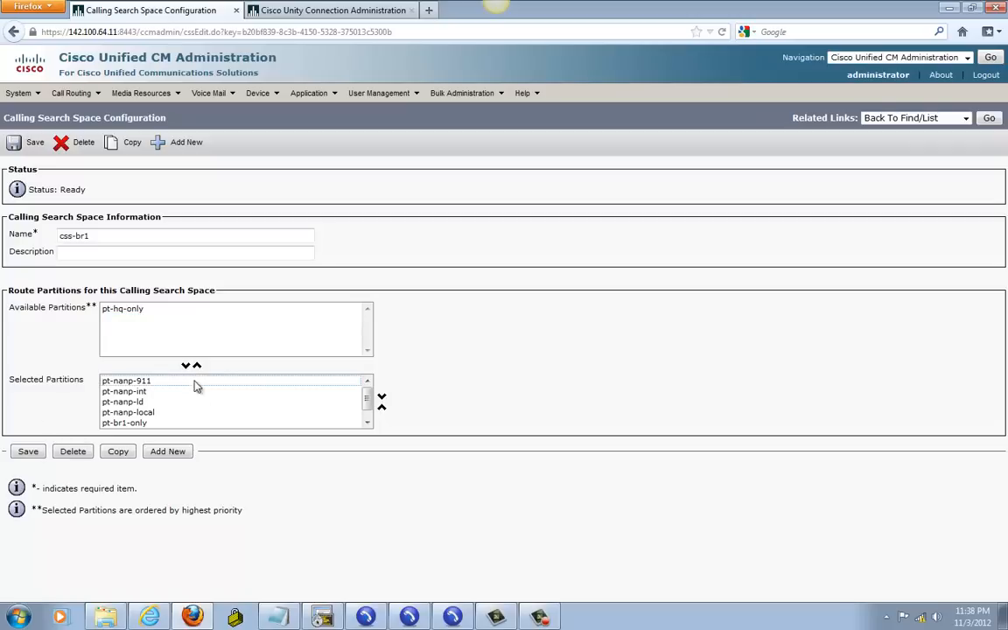
left_click(28, 451)
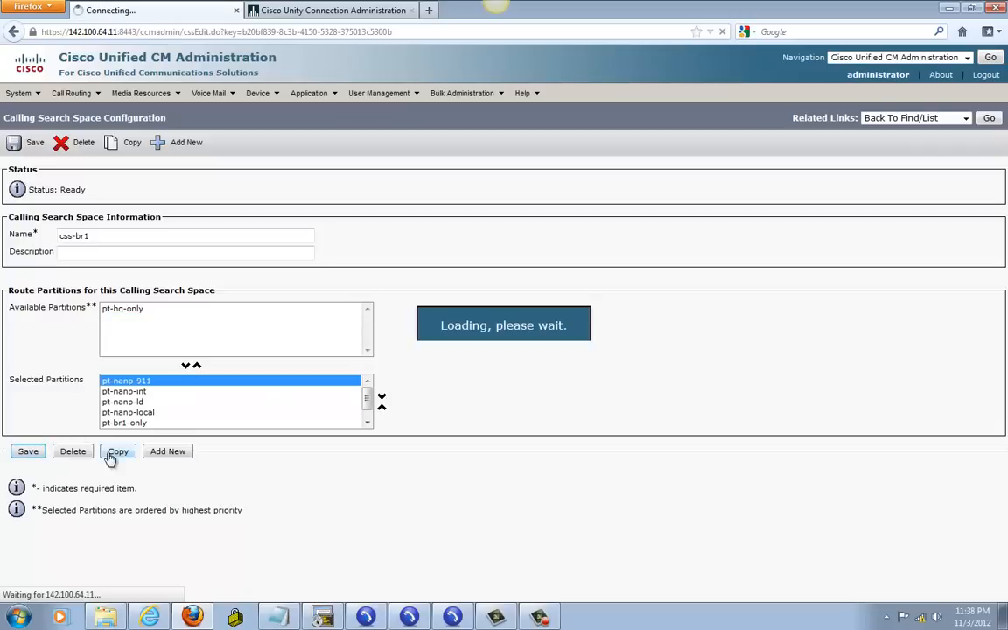
Step: Add pt-internal to css-hq's selected partitions and save
left_click(990, 119)
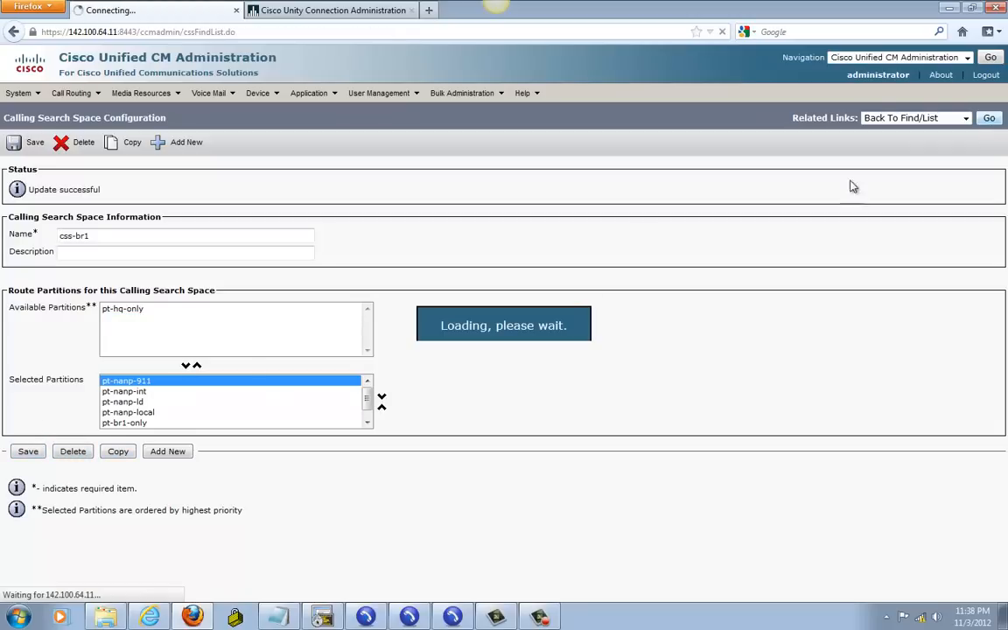
left_click(169, 294)
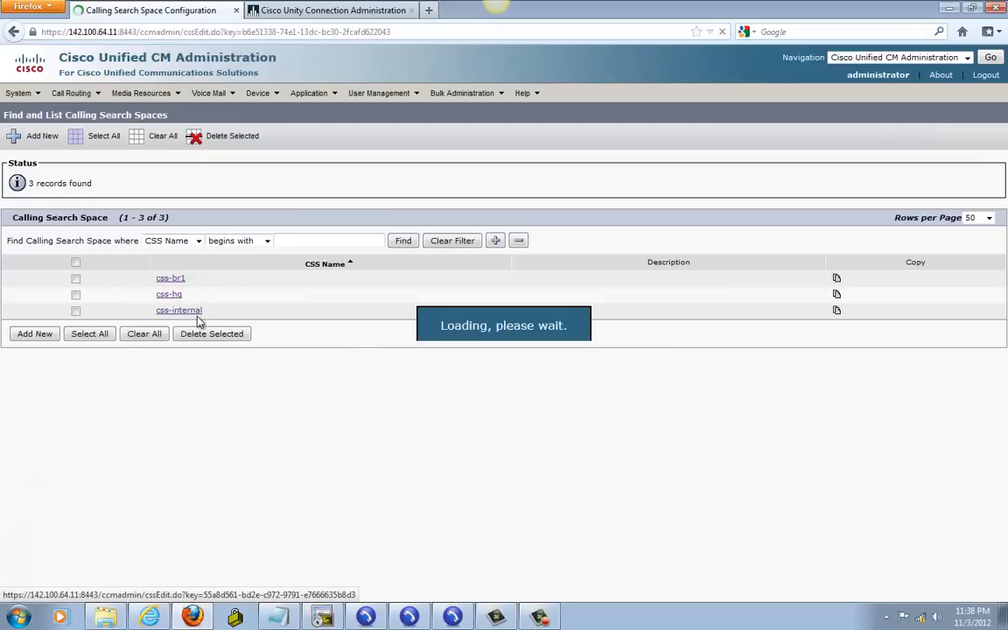
left_click(133, 321)
left_click(186, 366)
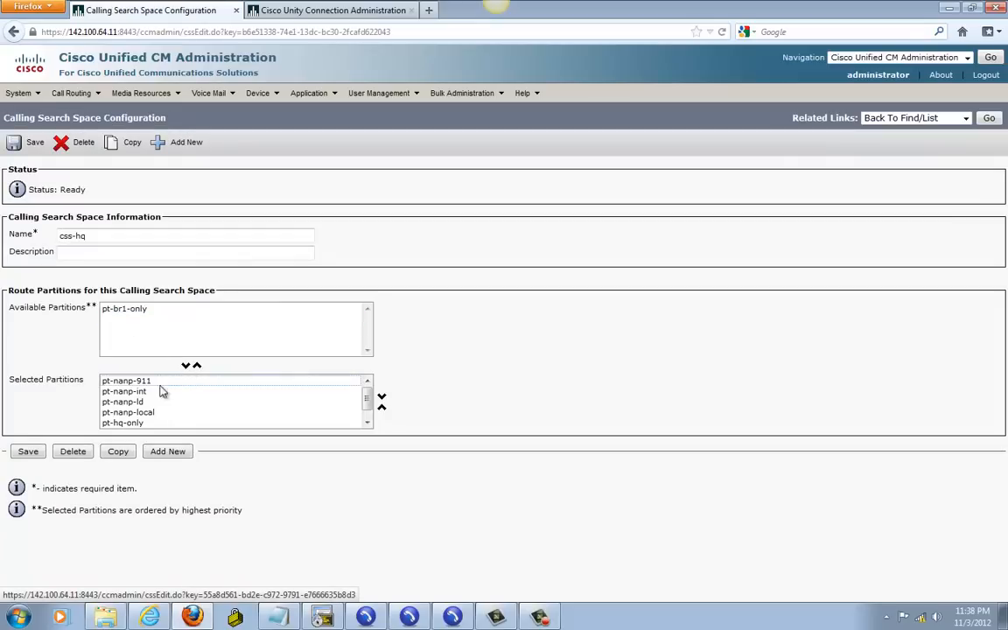
left_click(27, 452)
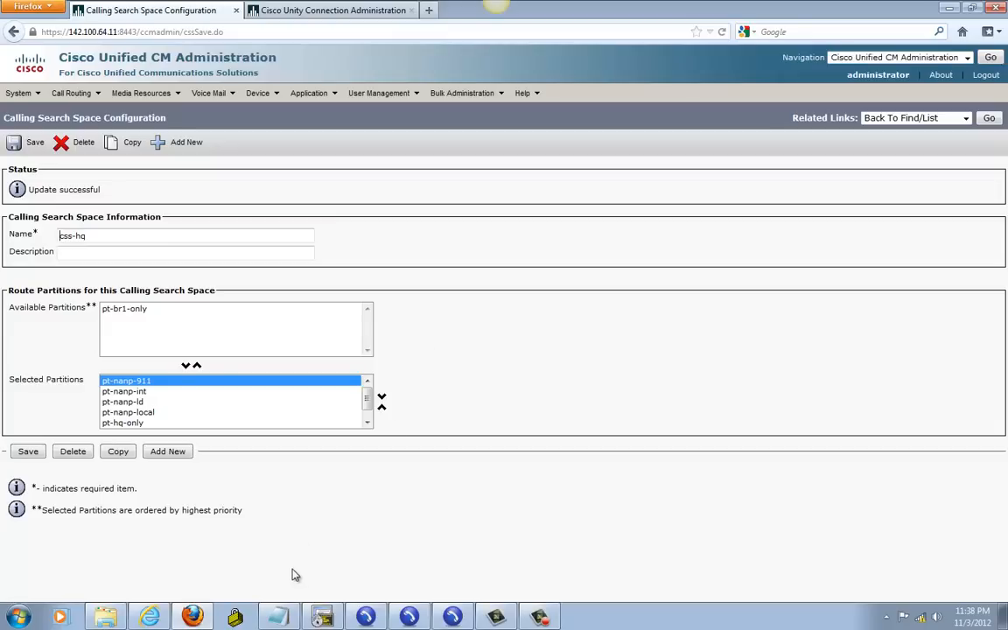
left_click(409, 617)
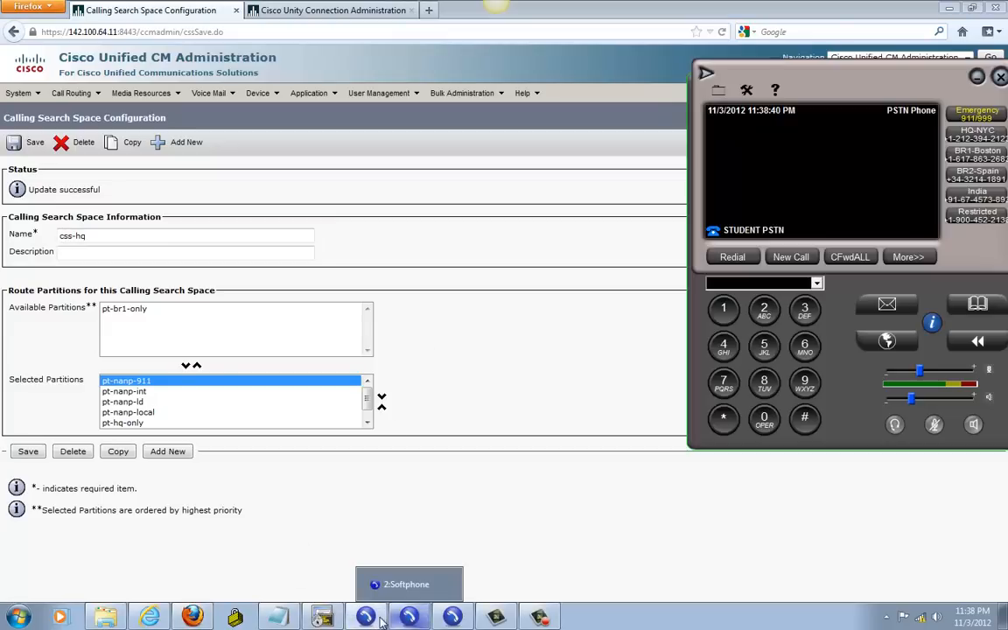
Step: Call 1001 from the 5001 softphone, leave a voicemail, and hang up
left_click(413, 619)
left_click(415, 621)
left_click(452, 620)
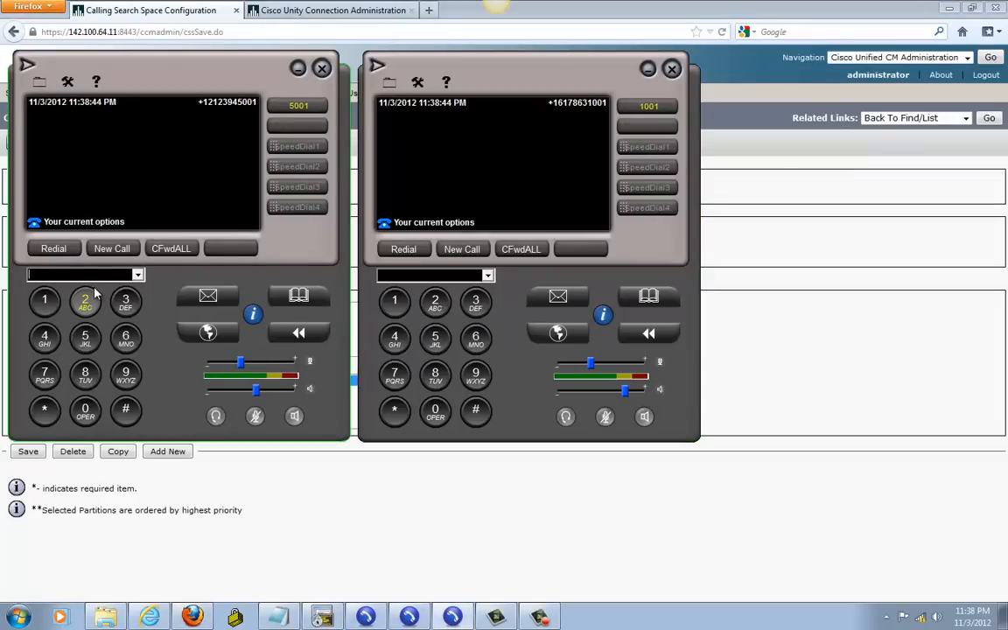
type("1001")
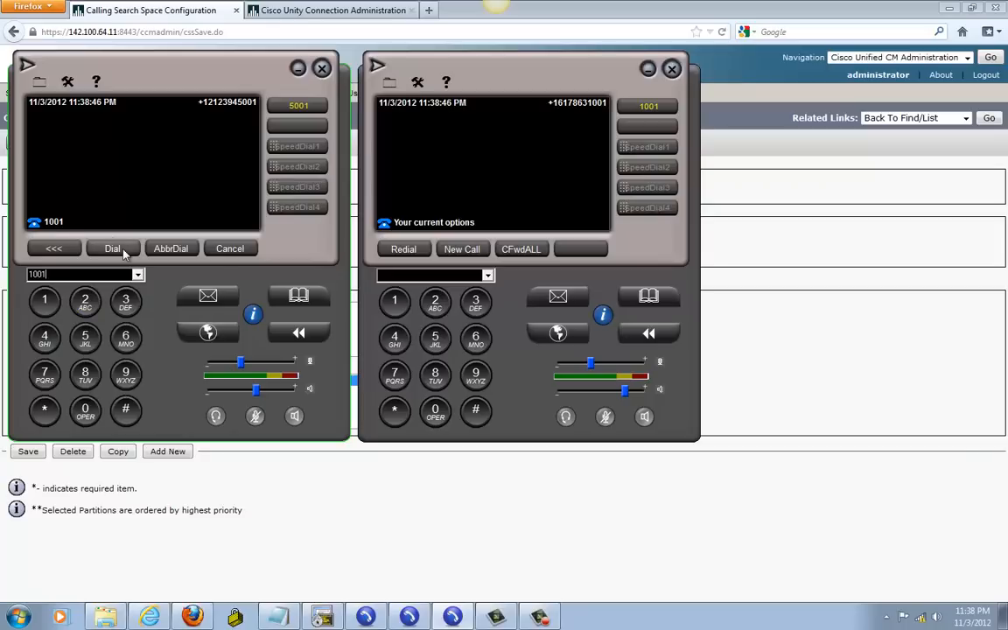
left_click(112, 248)
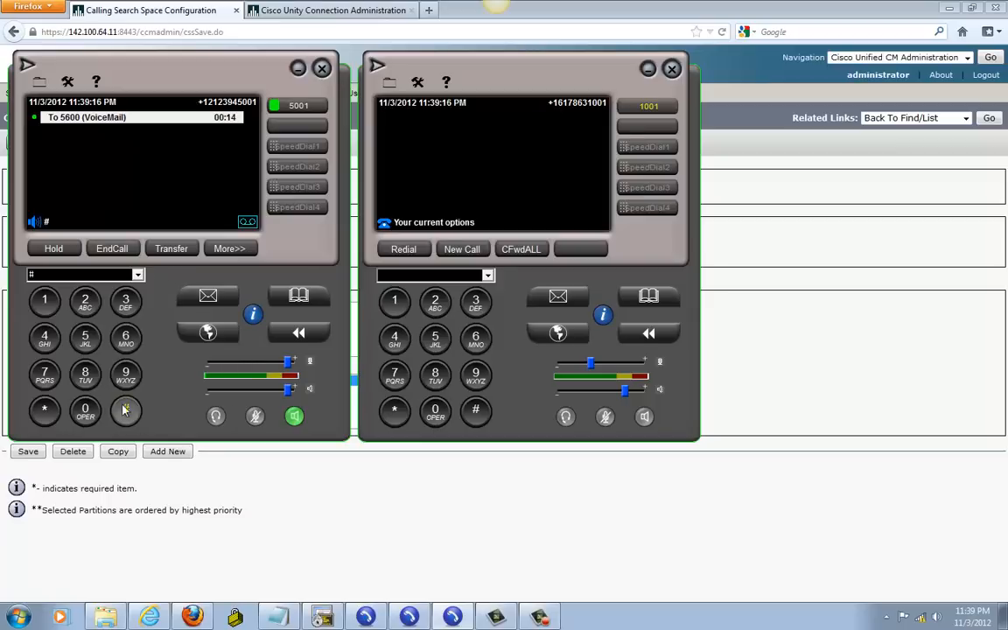
type("#1")
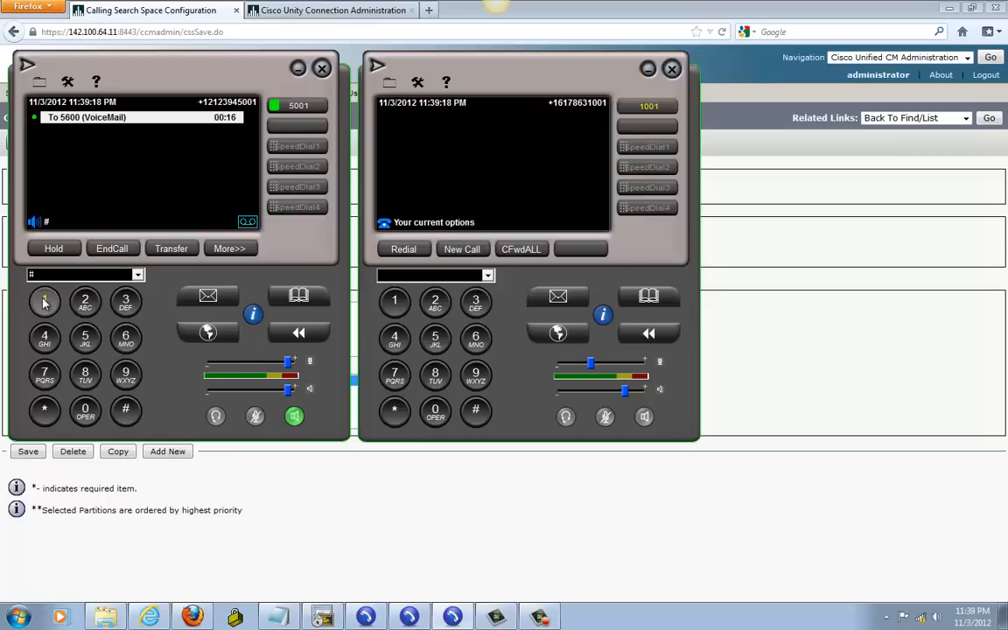
left_click(112, 249)
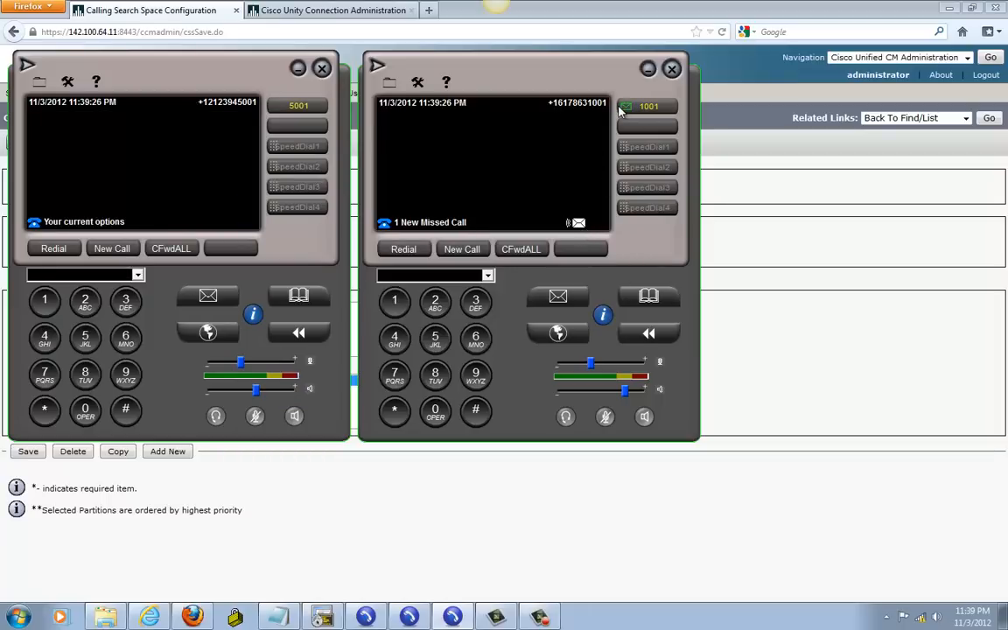
Step: On phone 1001, call voicemail, enter the PIN, play the new message, and hang up
left_click(557, 299)
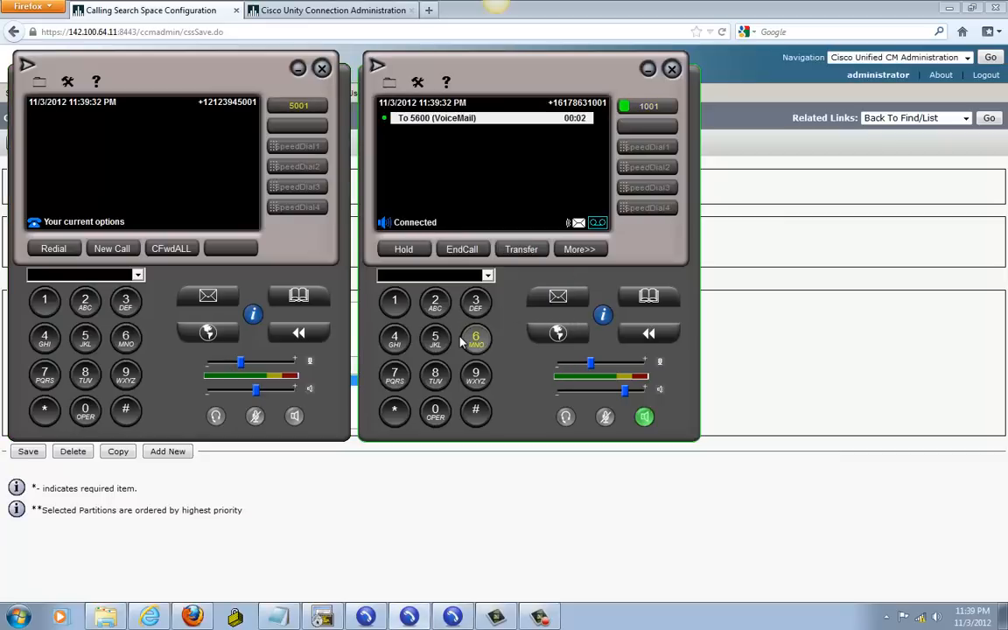
type("1234")
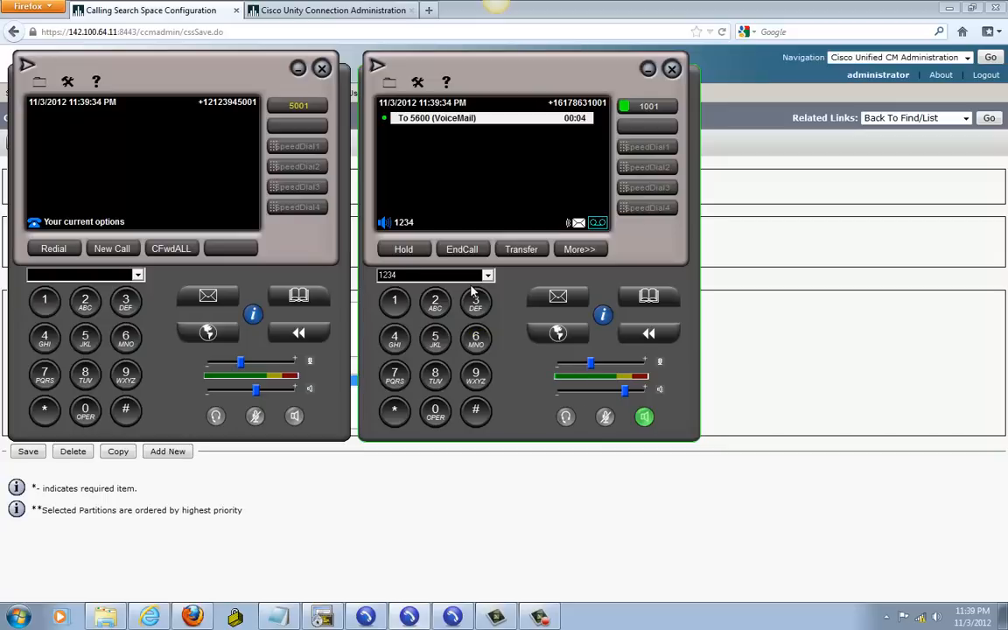
left_click(475, 408)
left_click(394, 303)
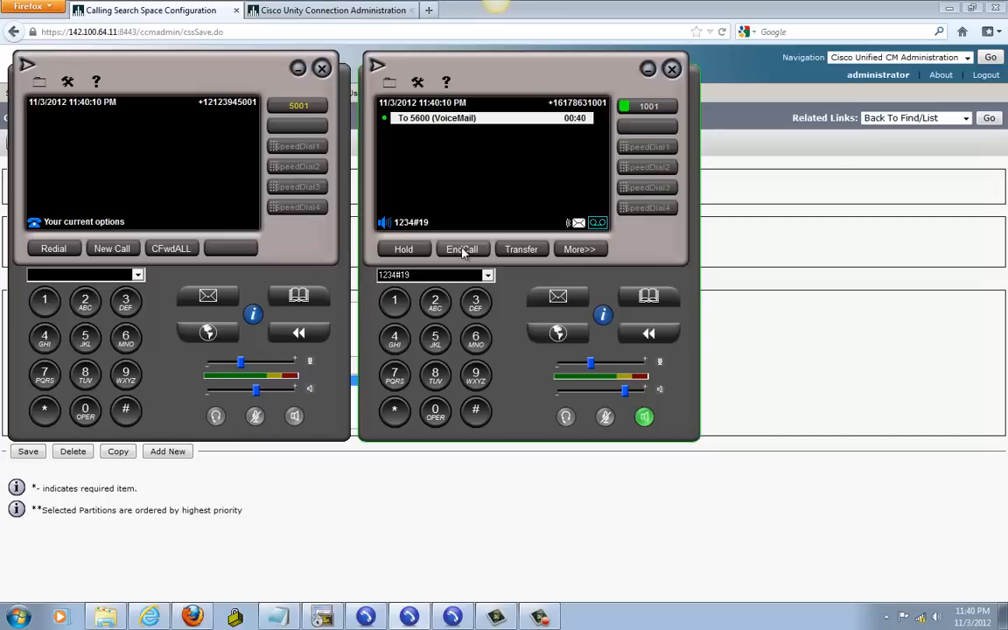
type("7")
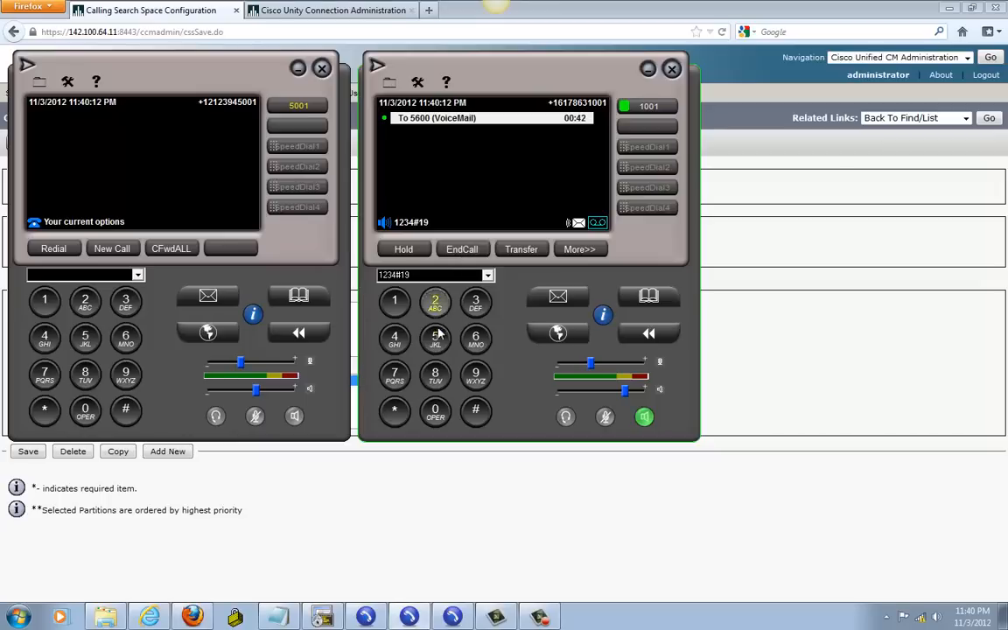
left_click(462, 251)
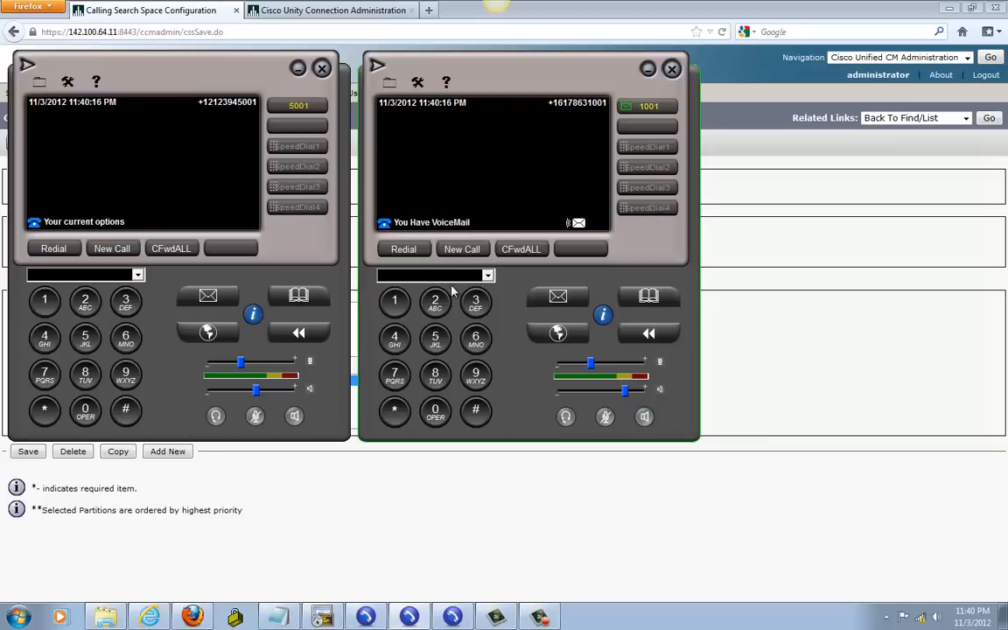